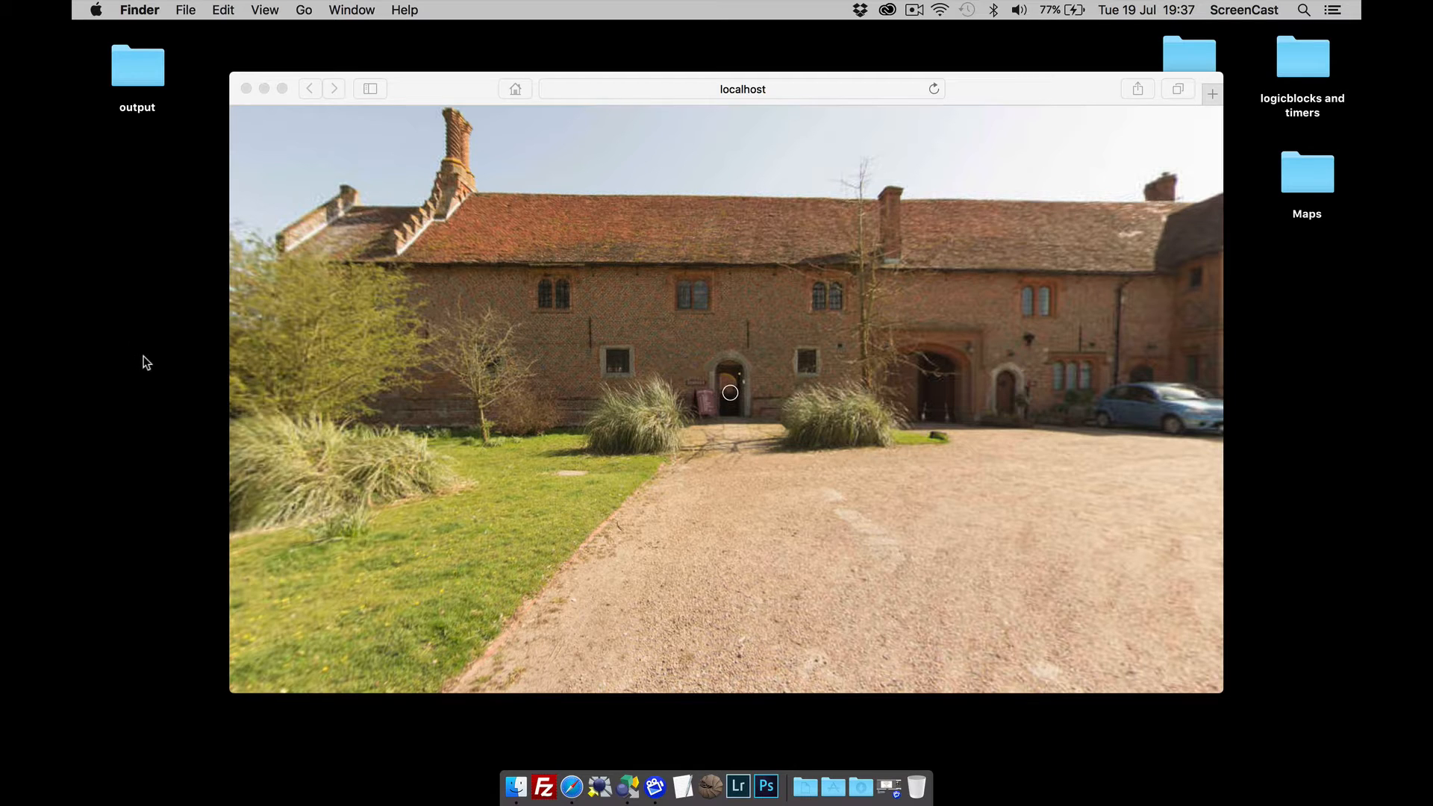
Step: Look around the exported panorama in the browser and examine the hotspot over the arched doorway
click(610, 458)
drag(631, 458, 560, 445)
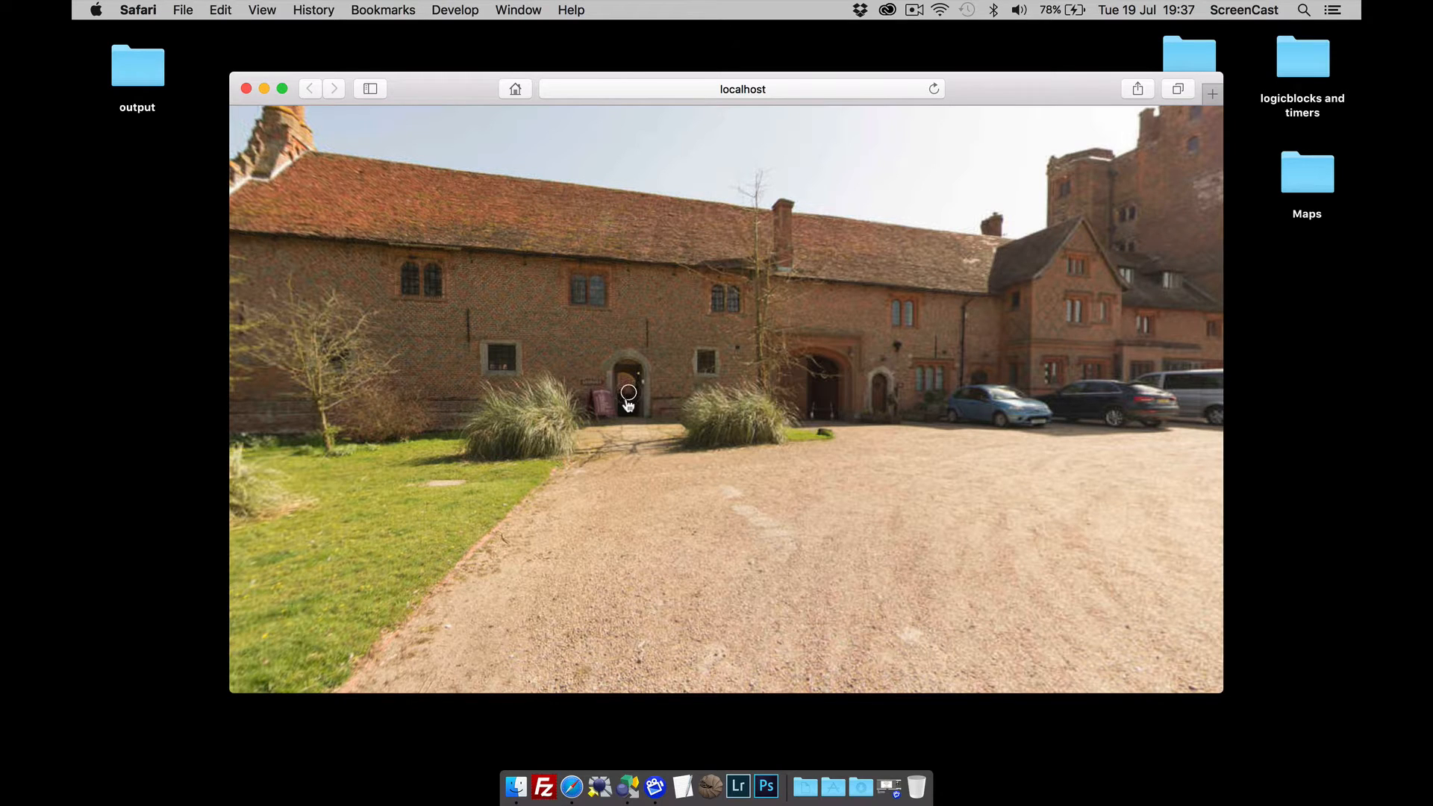
Step: Switch to Pano2VR and open the ht_ani.ggsk skin for editing
click(629, 785)
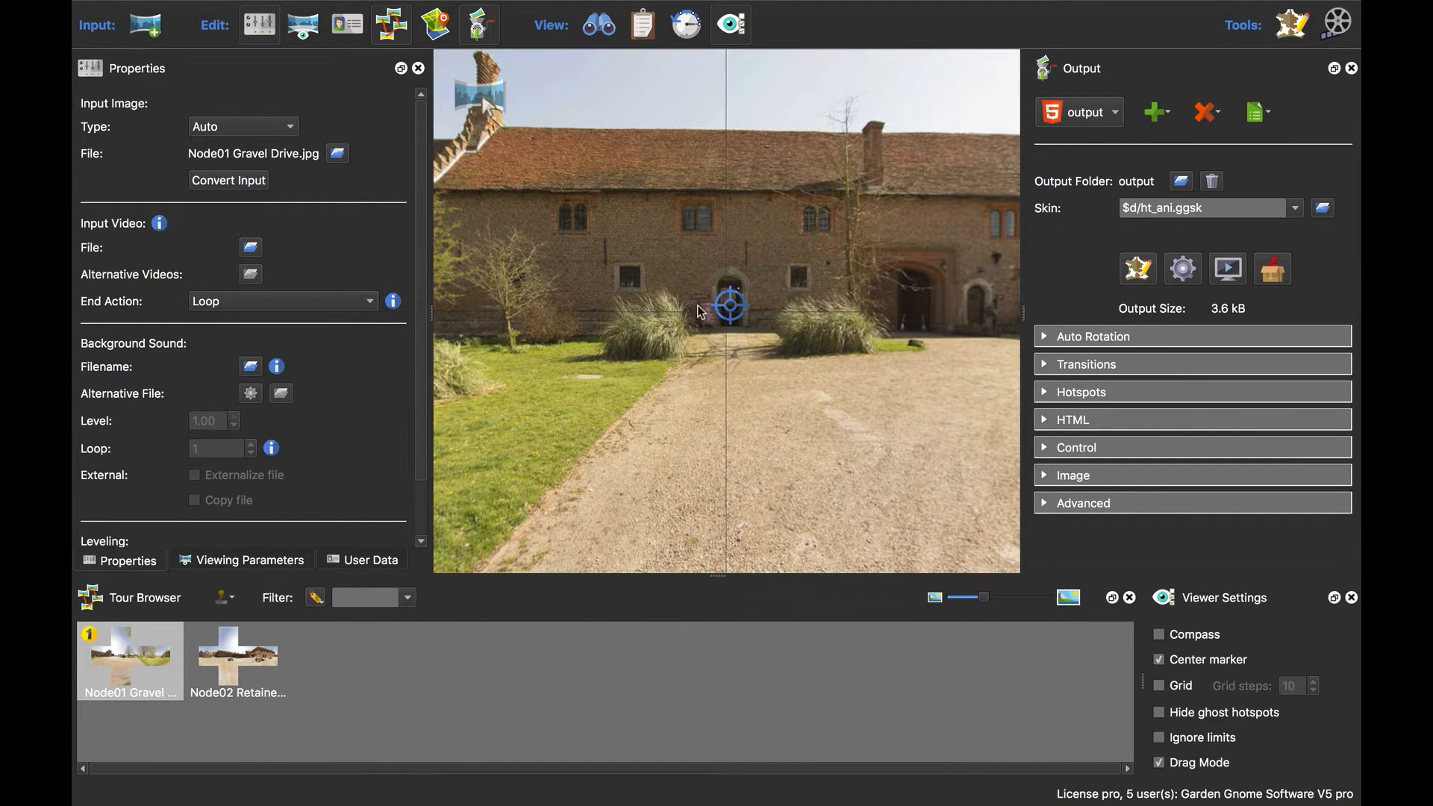
mouse_move(727, 324)
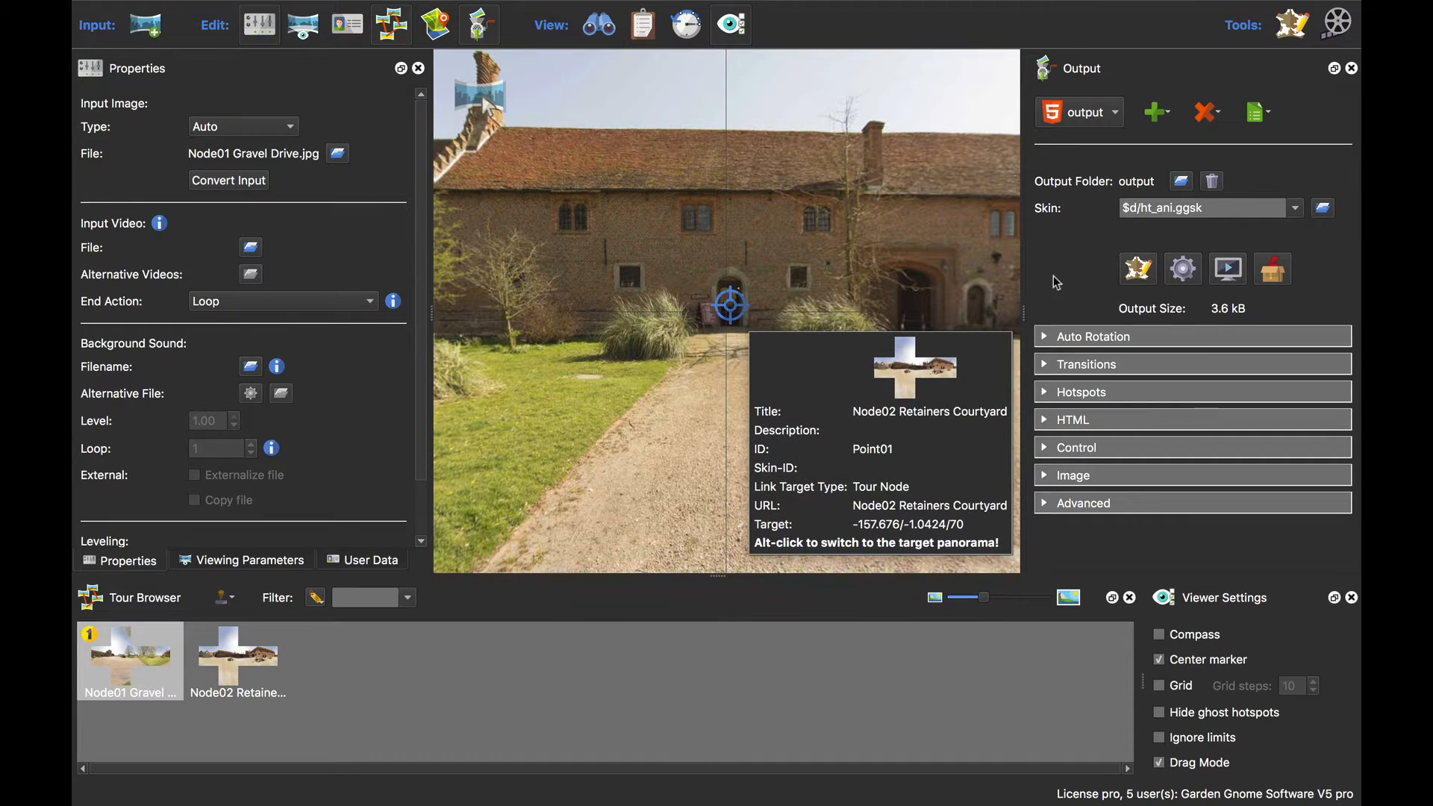
click(1135, 270)
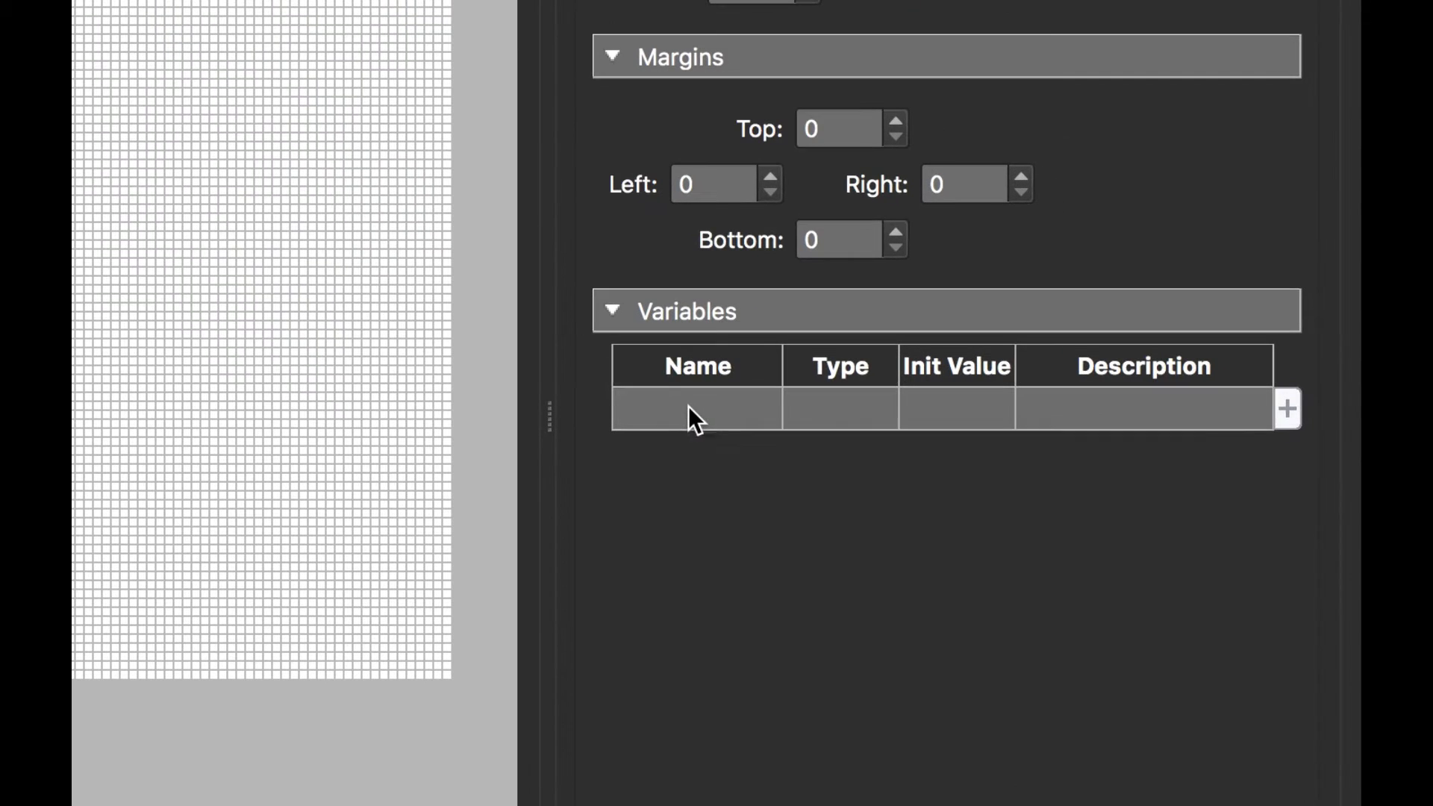
Step: Add a skin variable named ht_ani of type True/False with an initial value of false
click(1026, 405)
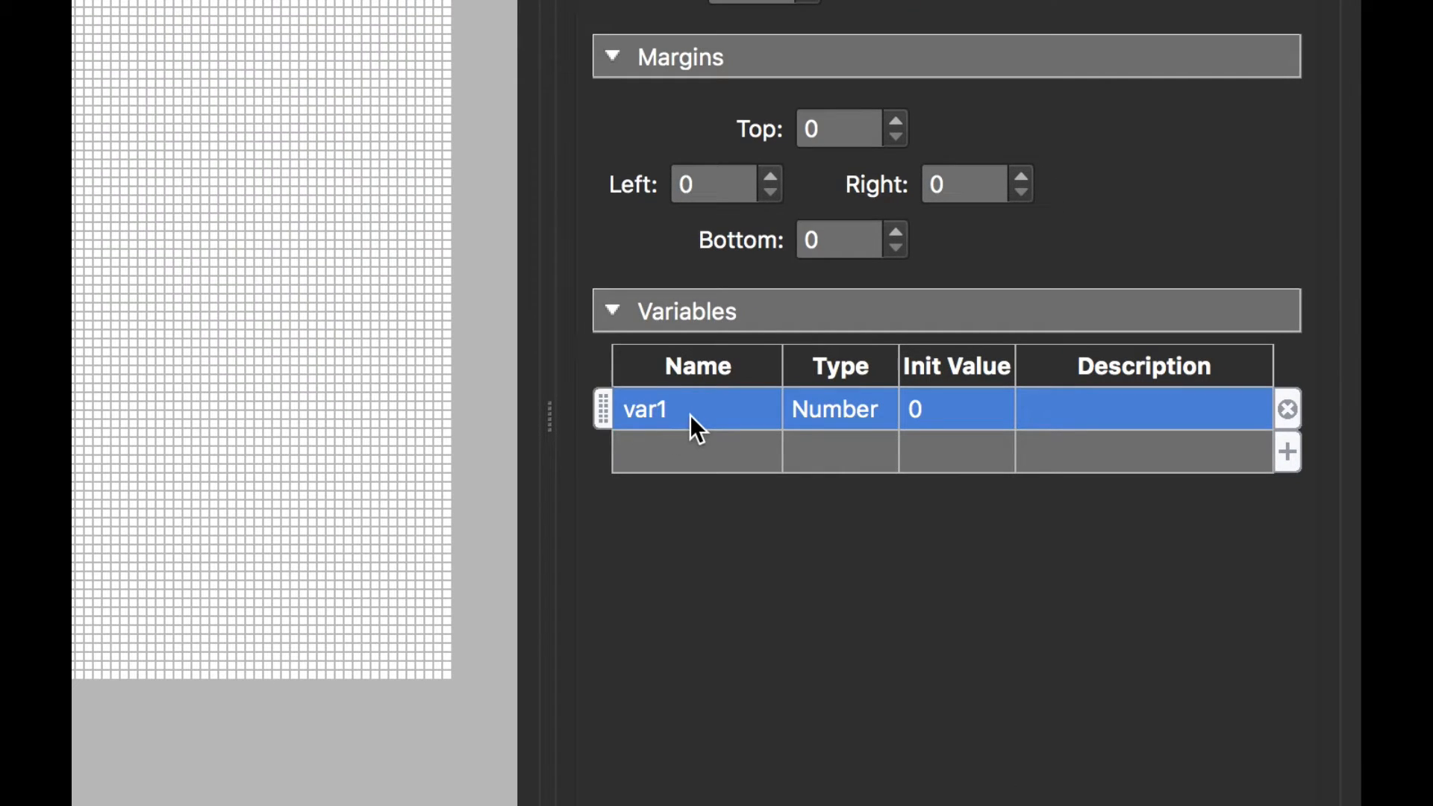
double_click(690, 414)
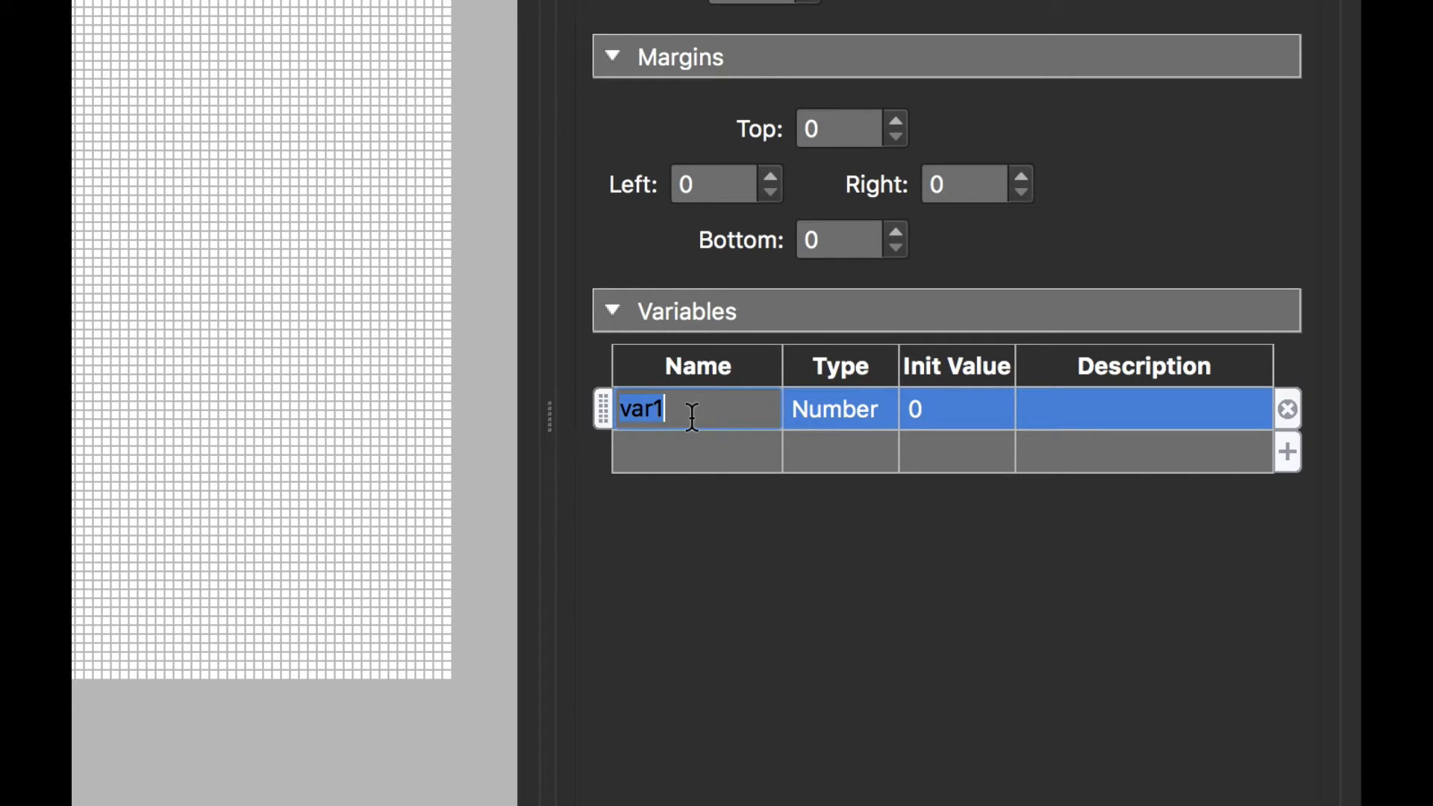
text(ht_ani)
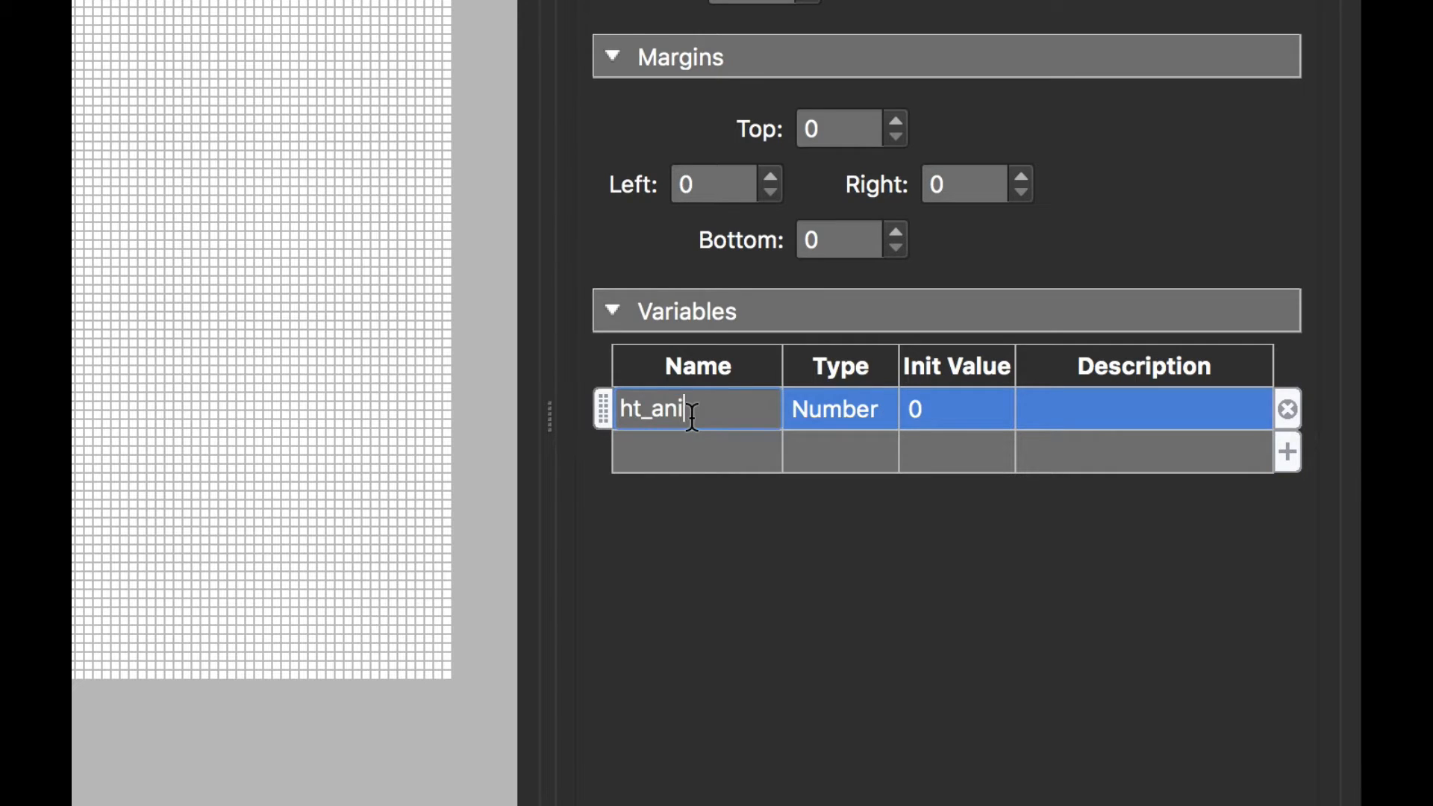
click(851, 394)
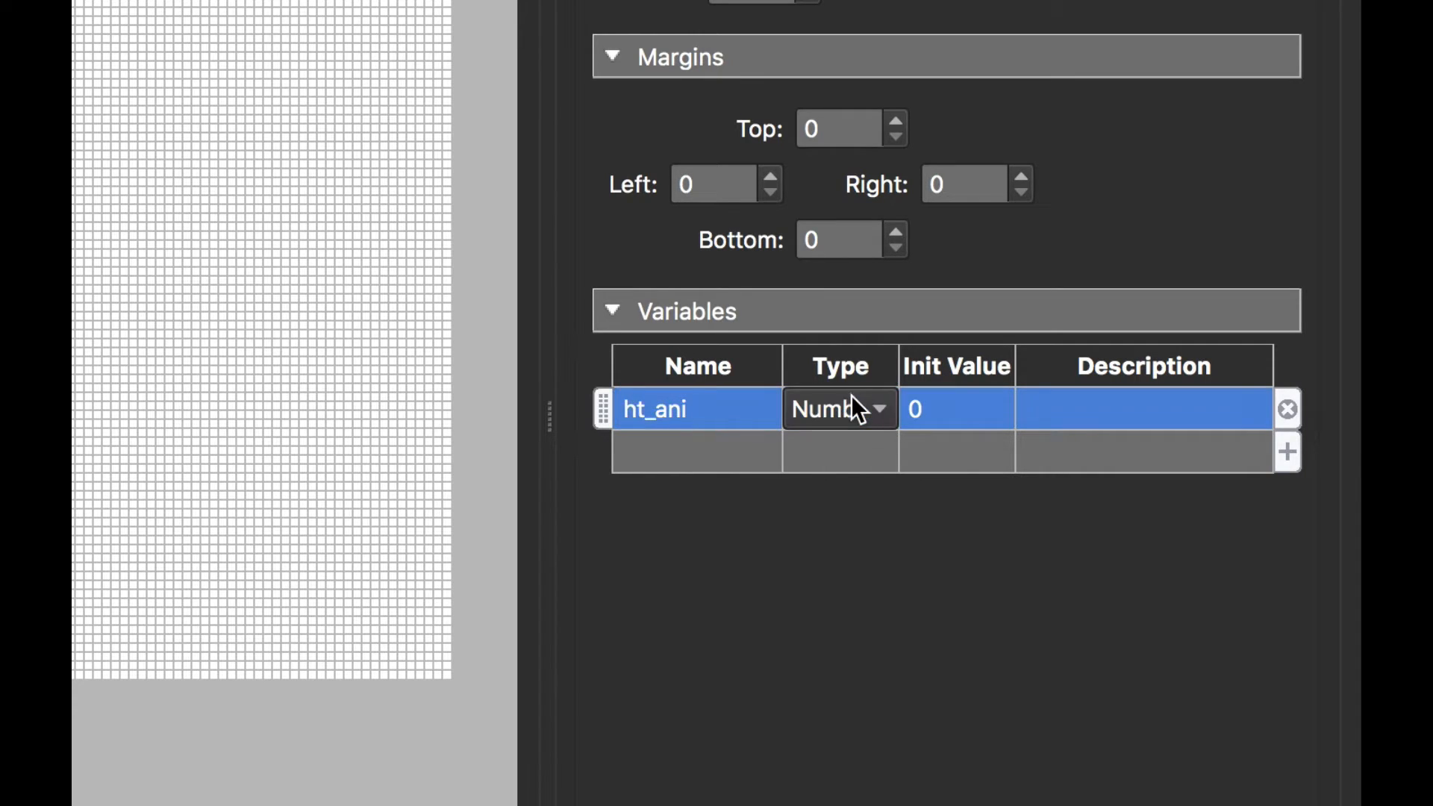
click(850, 396)
click(866, 492)
click(960, 416)
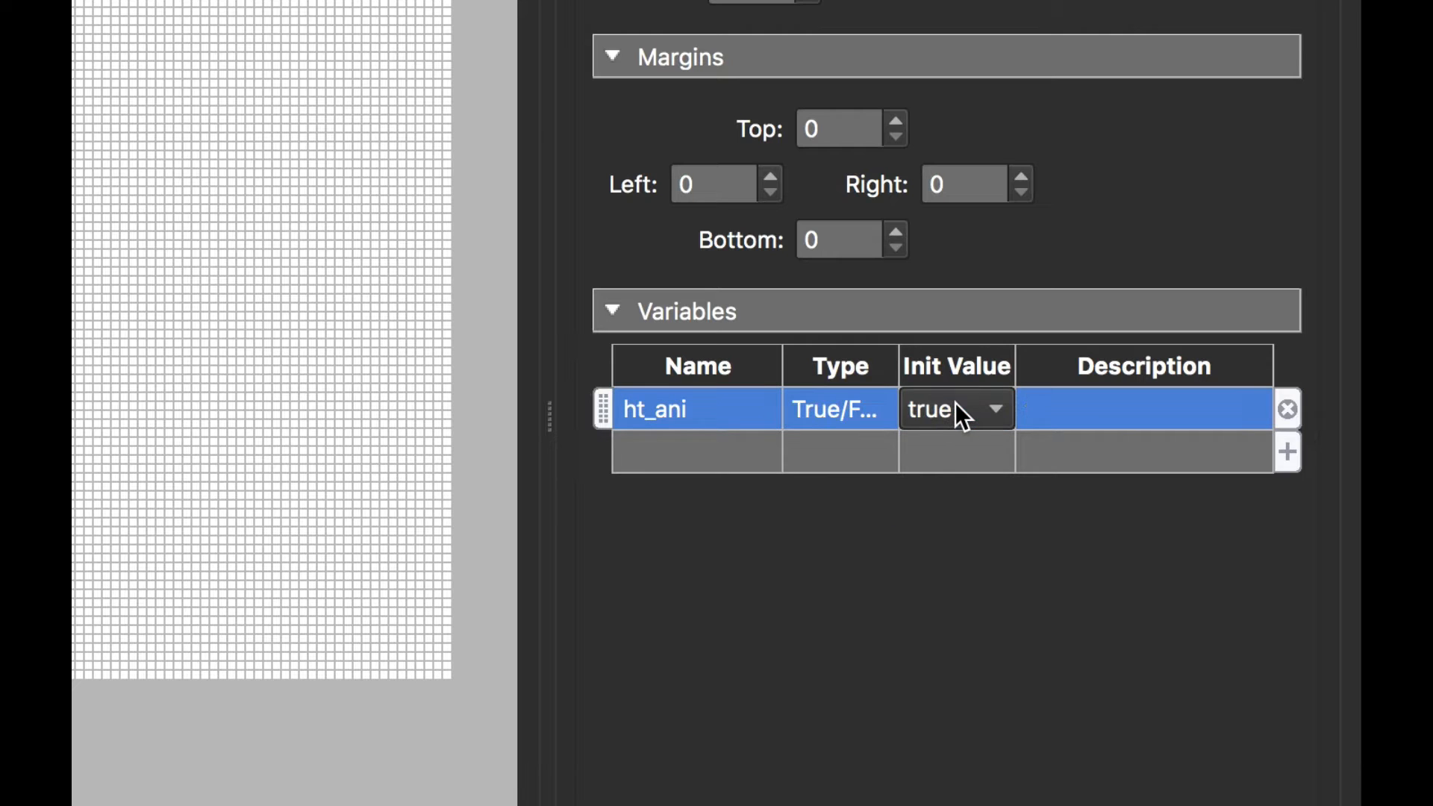
click(959, 407)
click(962, 452)
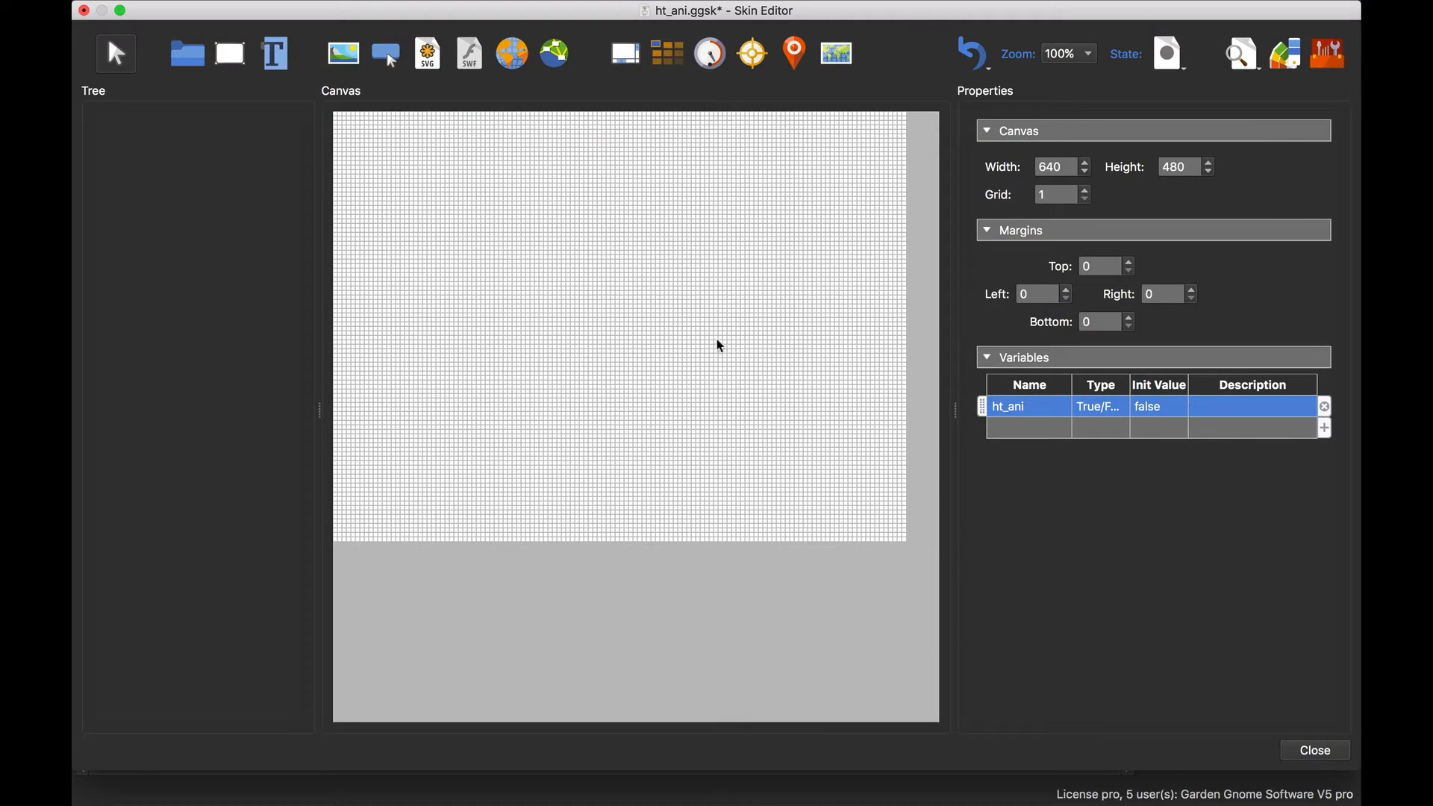
Step: Place a timer near the canvas's upper-left corner at about X 9, Y 11 and delete its visibility logic block
click(710, 73)
click(378, 137)
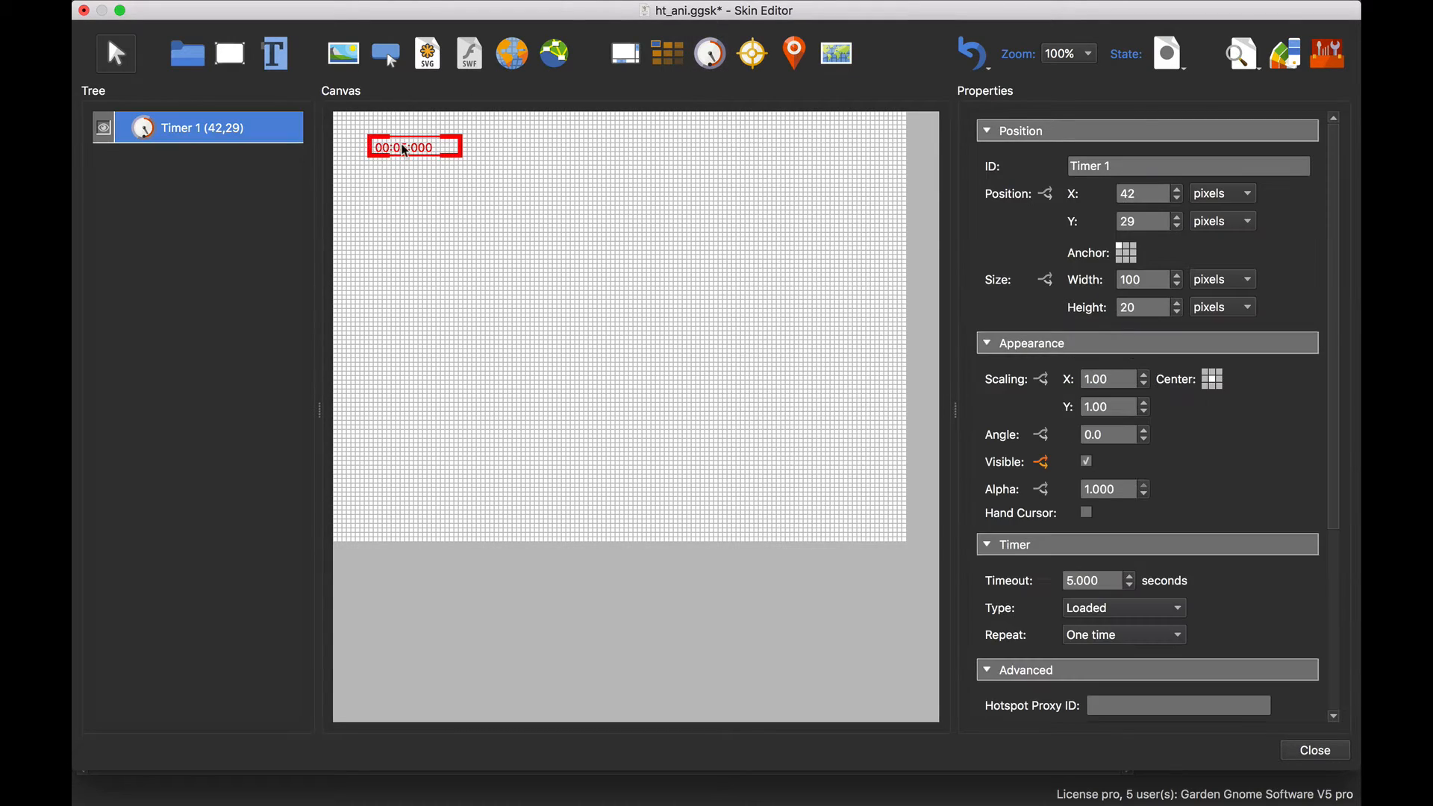
drag(386, 136, 361, 123)
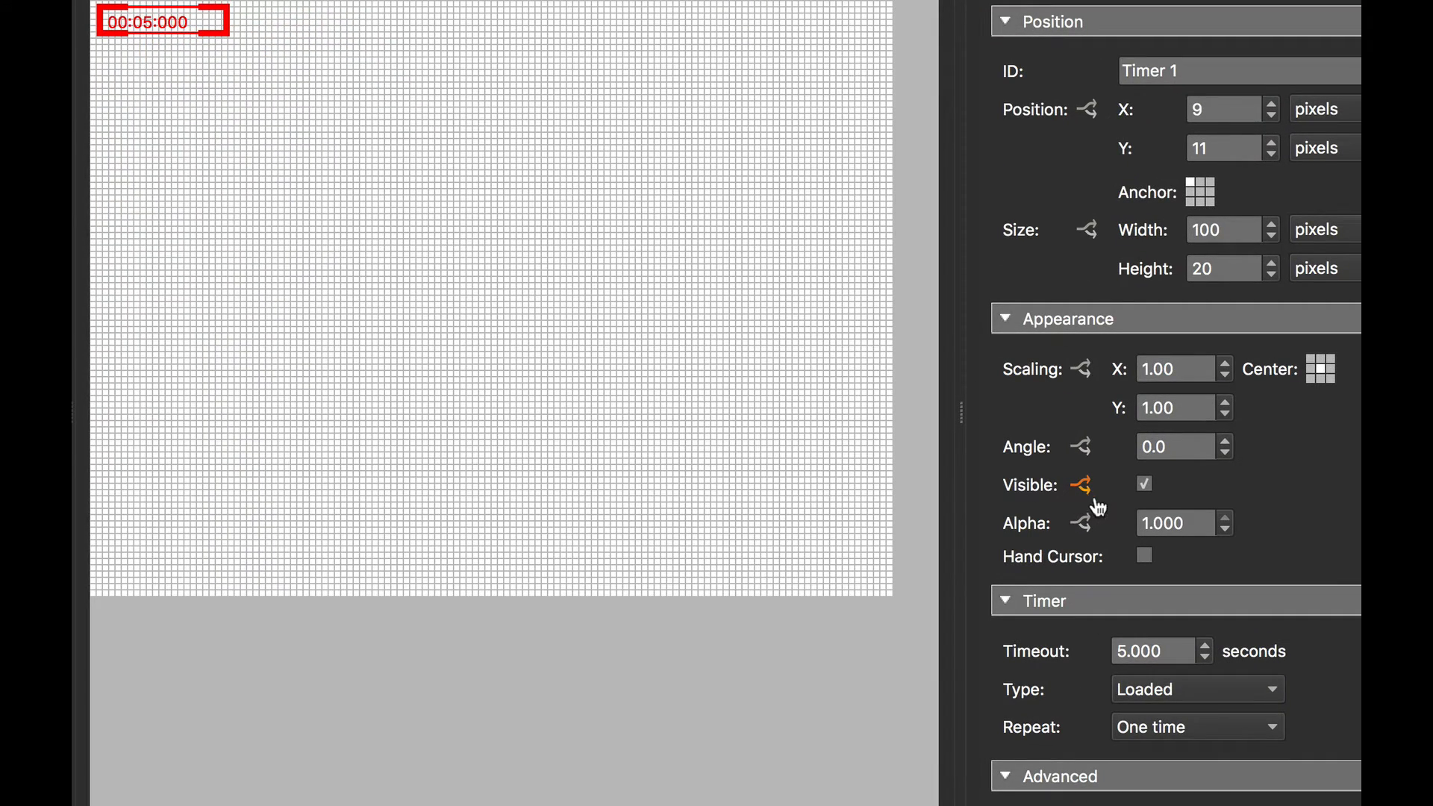
click(1083, 487)
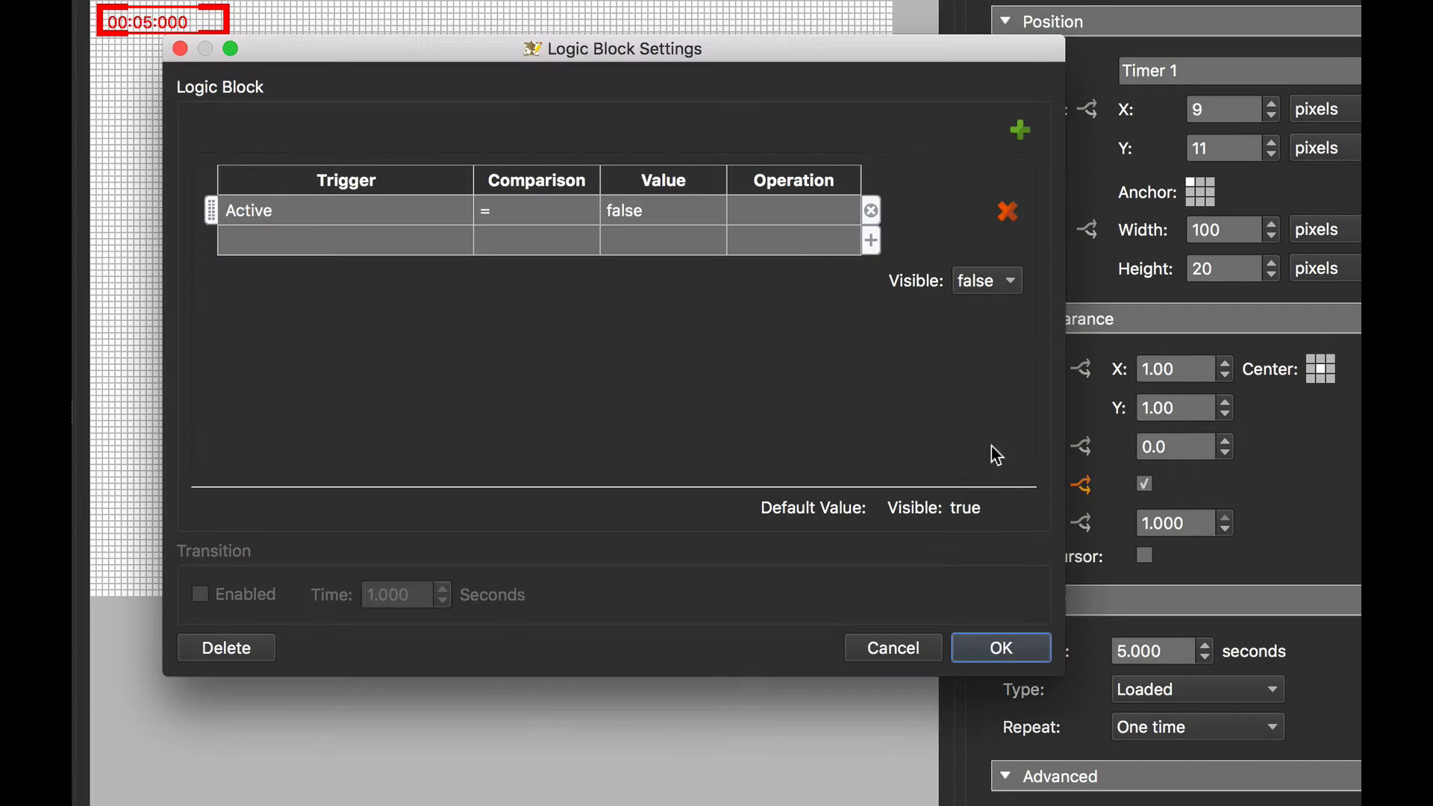
click(248, 655)
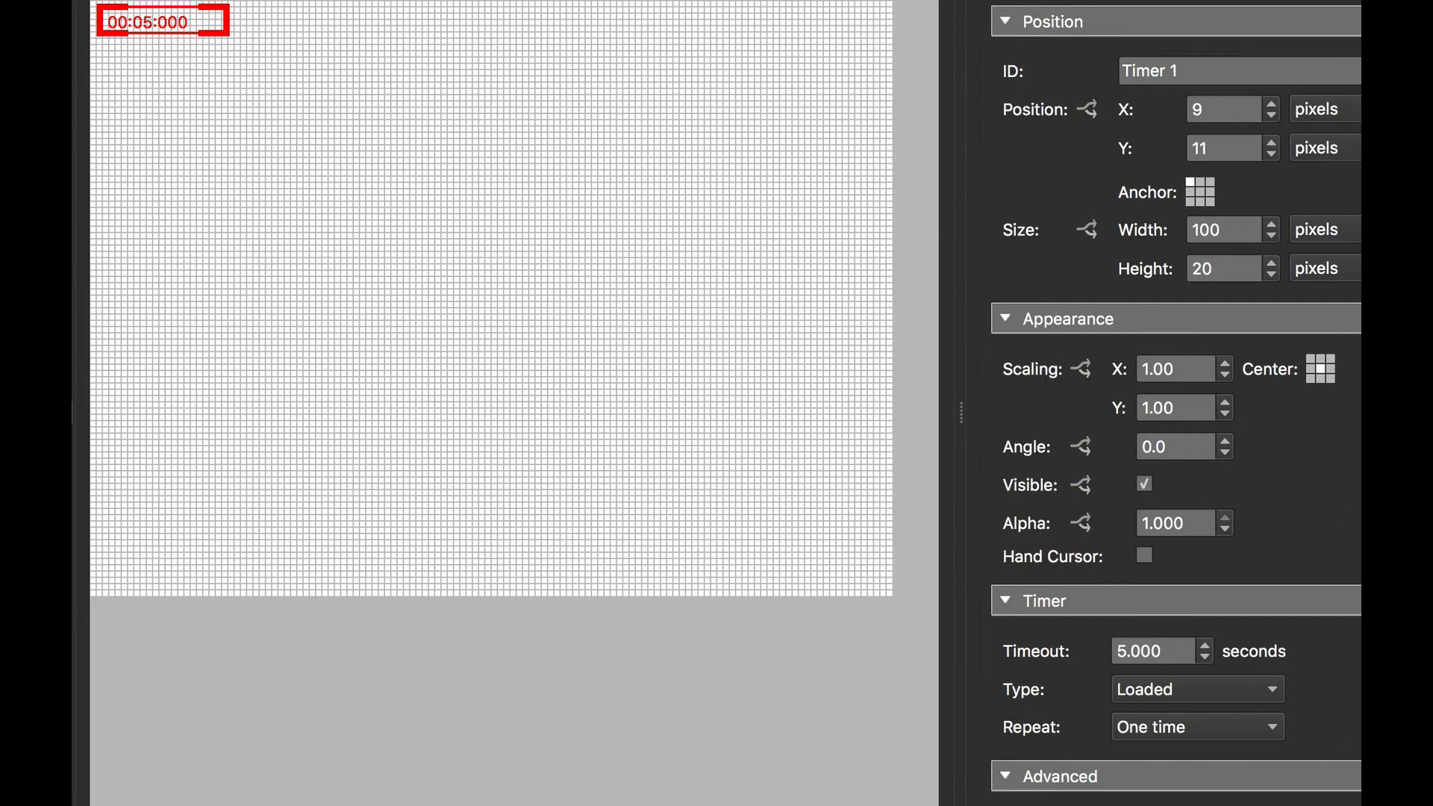
Step: Configure the timer with a 0.5-second timeout, type Init and repeat Toggle
scroll(1325, 503, down, 5)
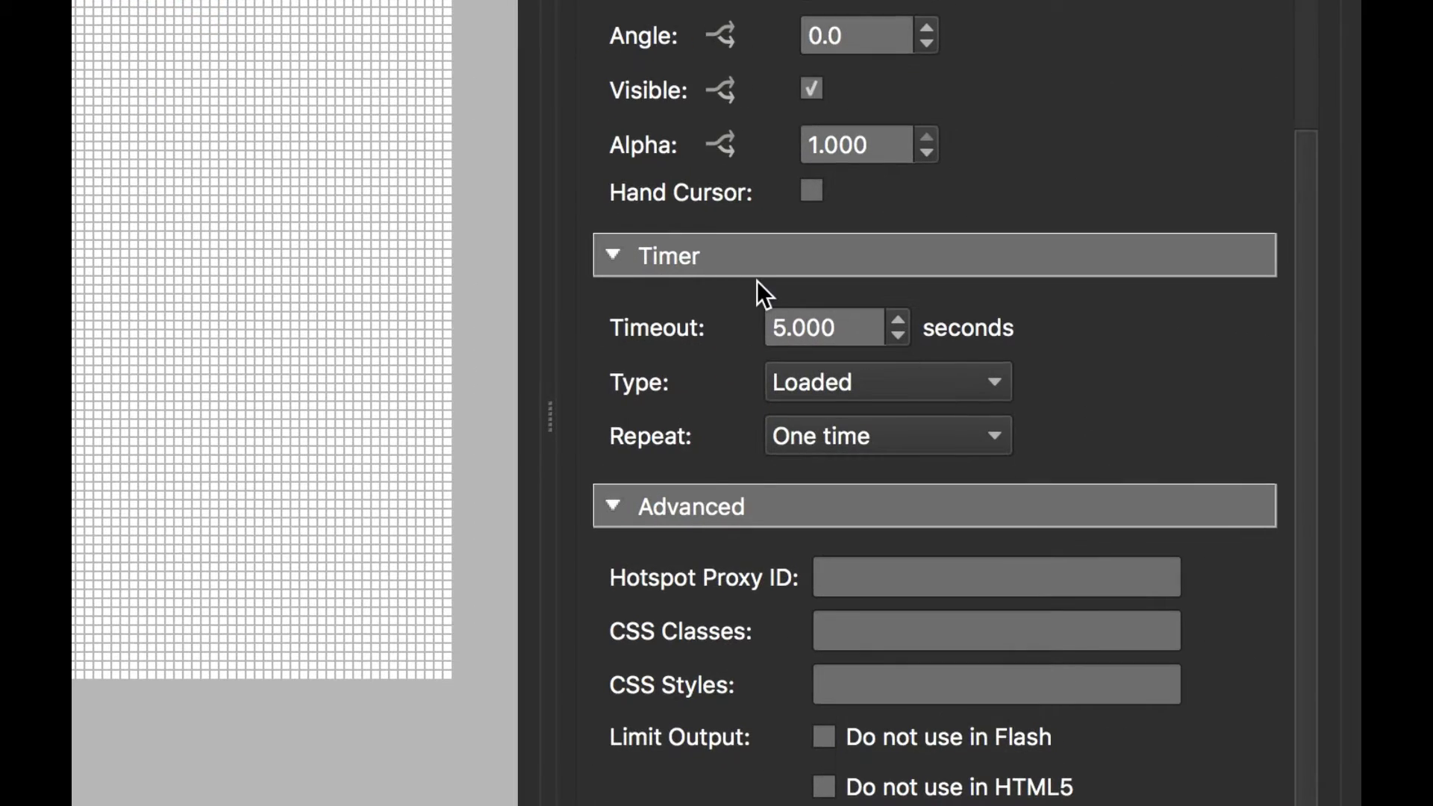
drag(836, 327, 733, 323)
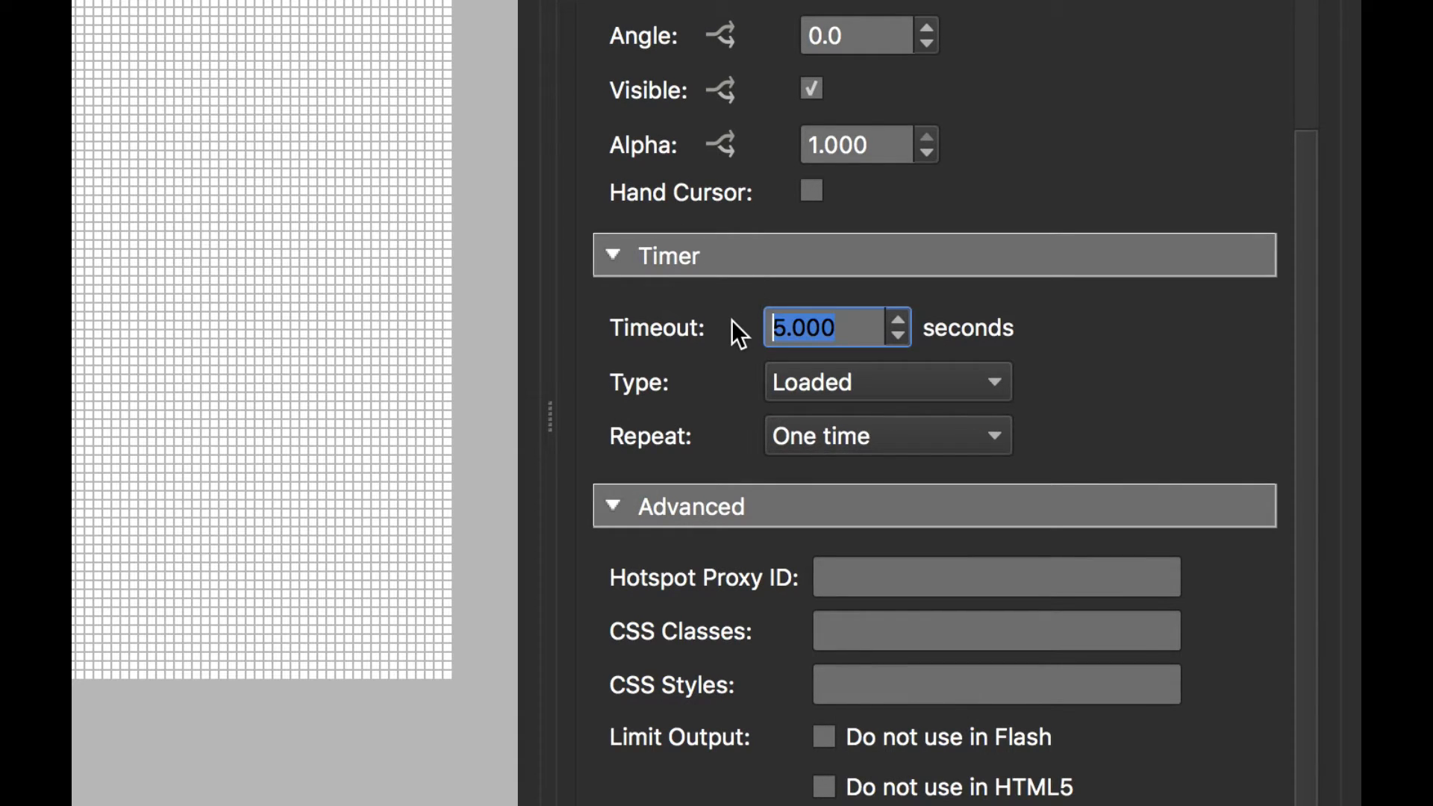
text(.5)
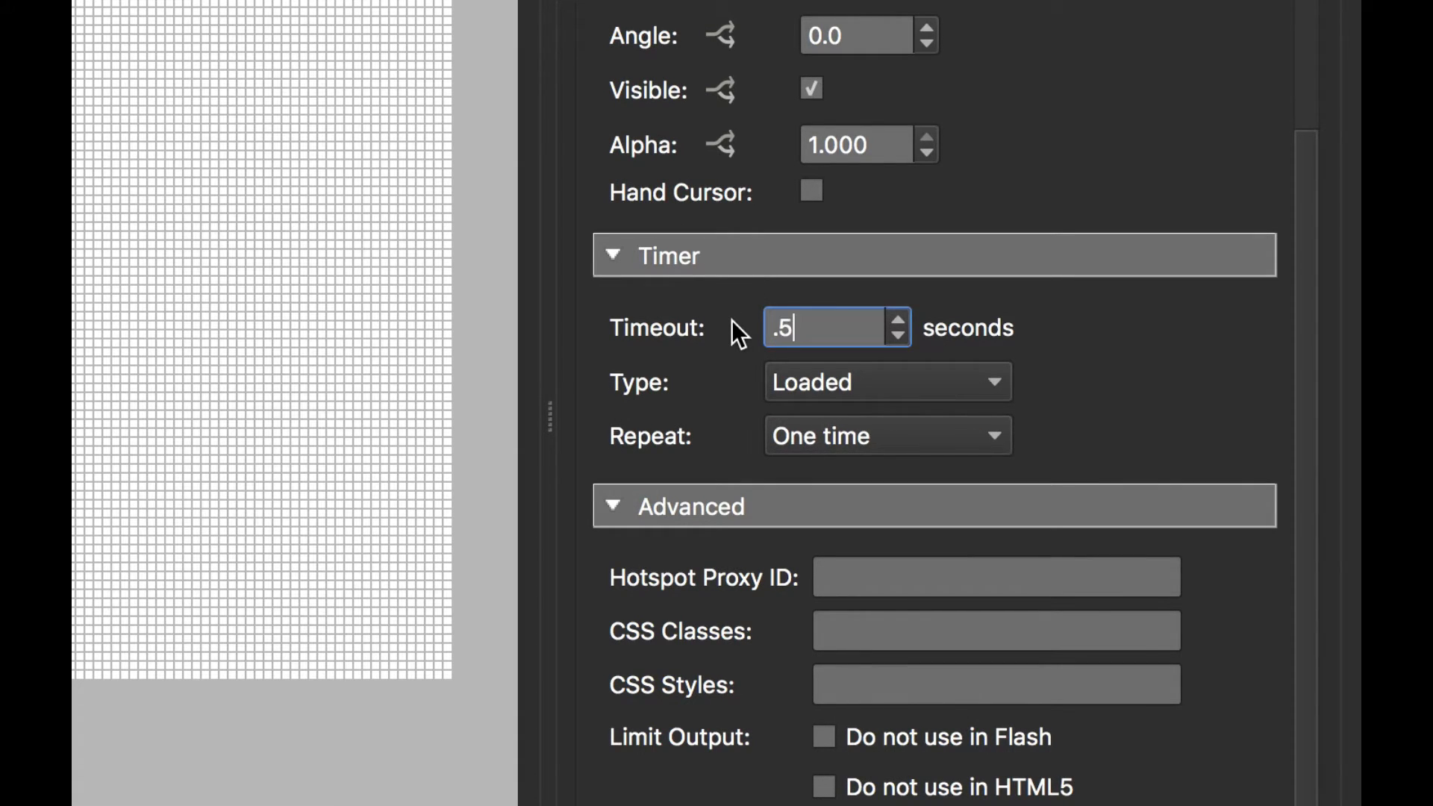
click(819, 375)
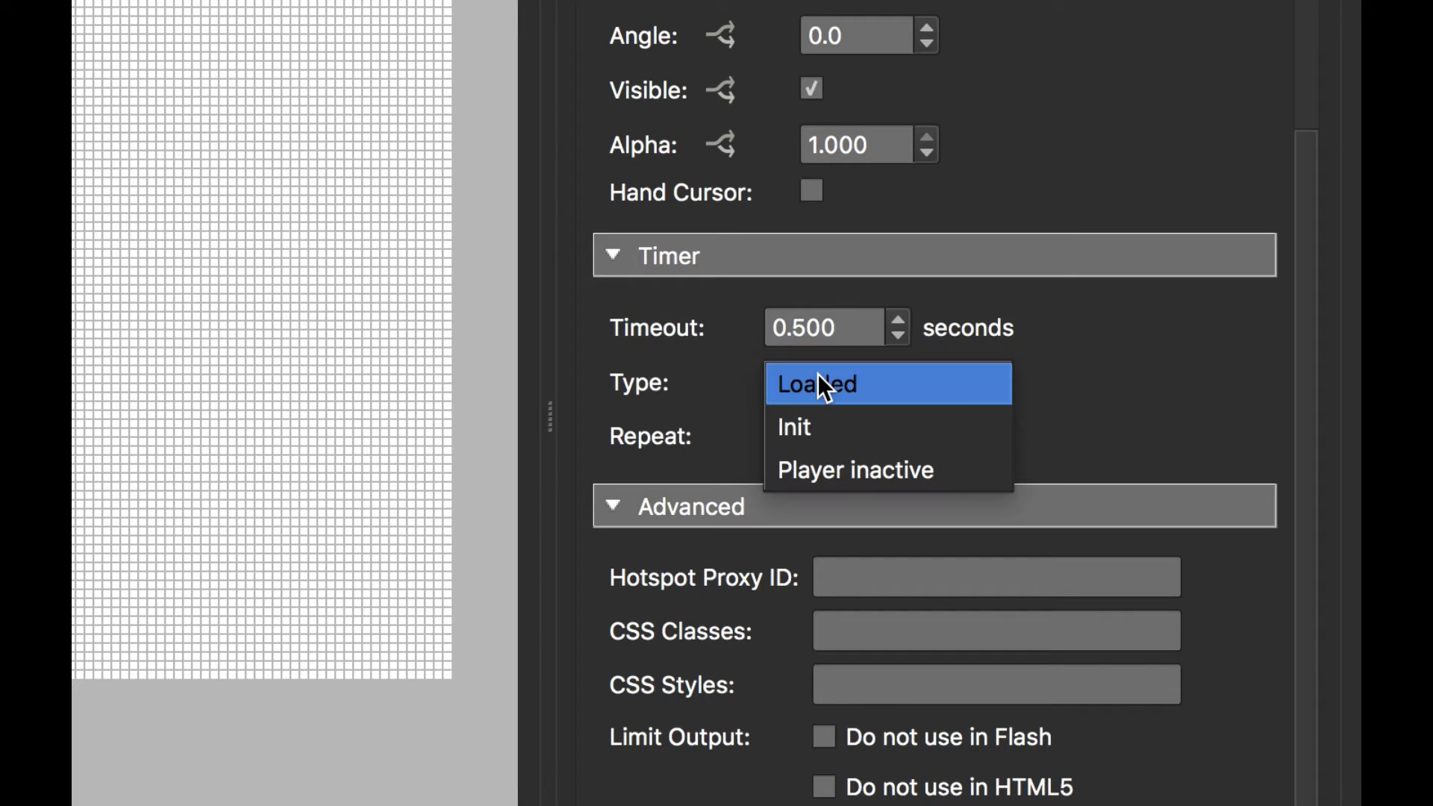
click(834, 416)
click(876, 433)
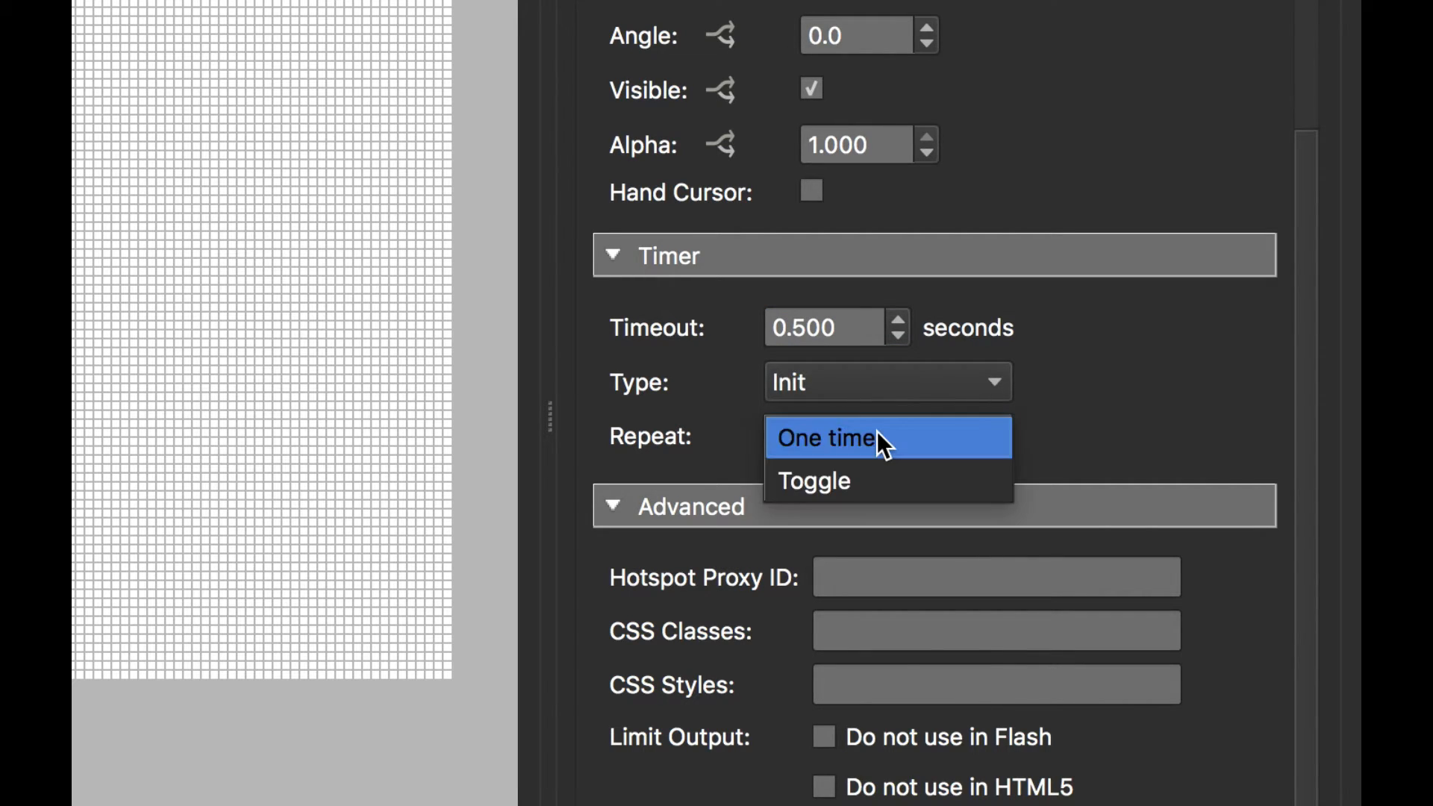
click(882, 476)
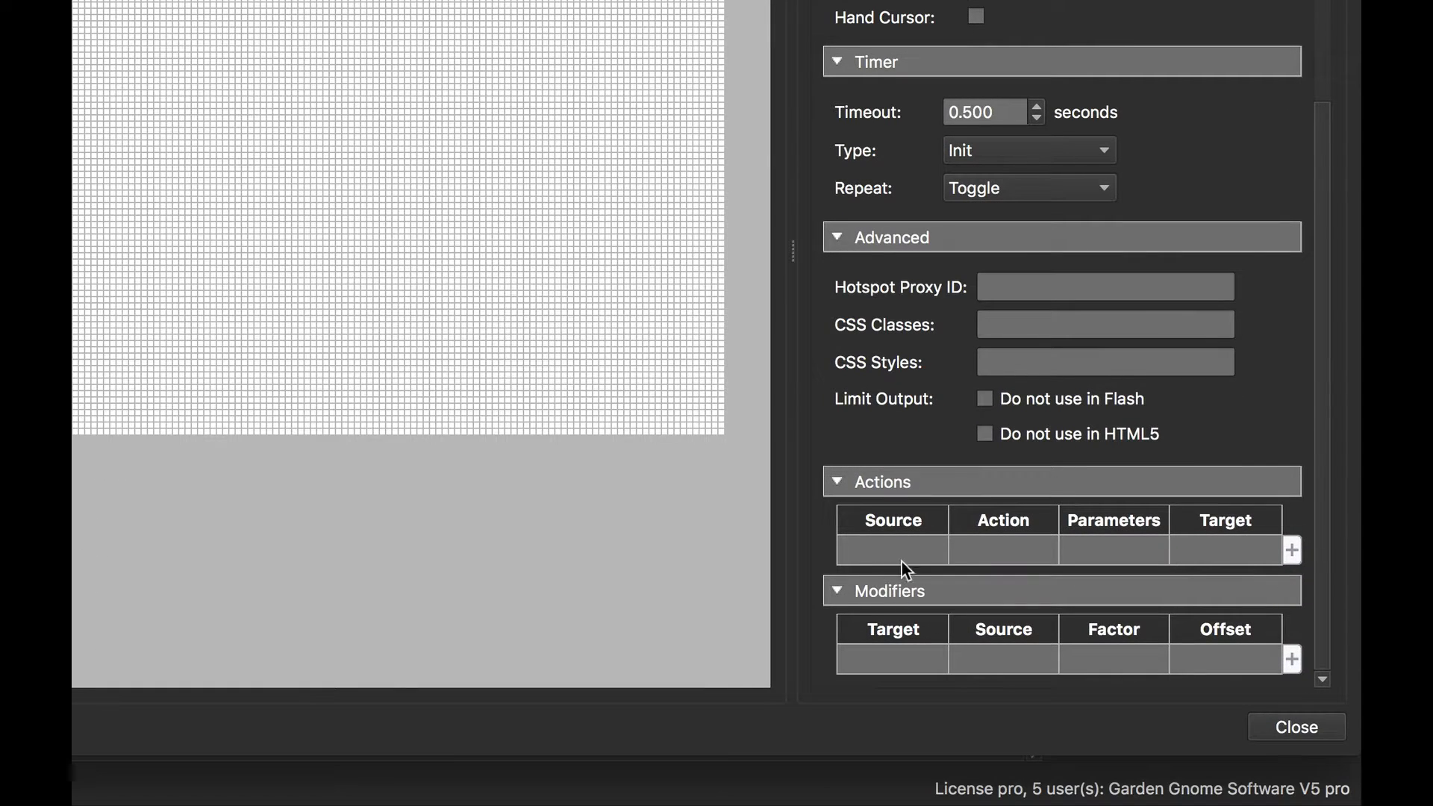
Step: Add a timer action with source Activate that sets the variable ht_ani to true
double_click(906, 563)
click(479, 190)
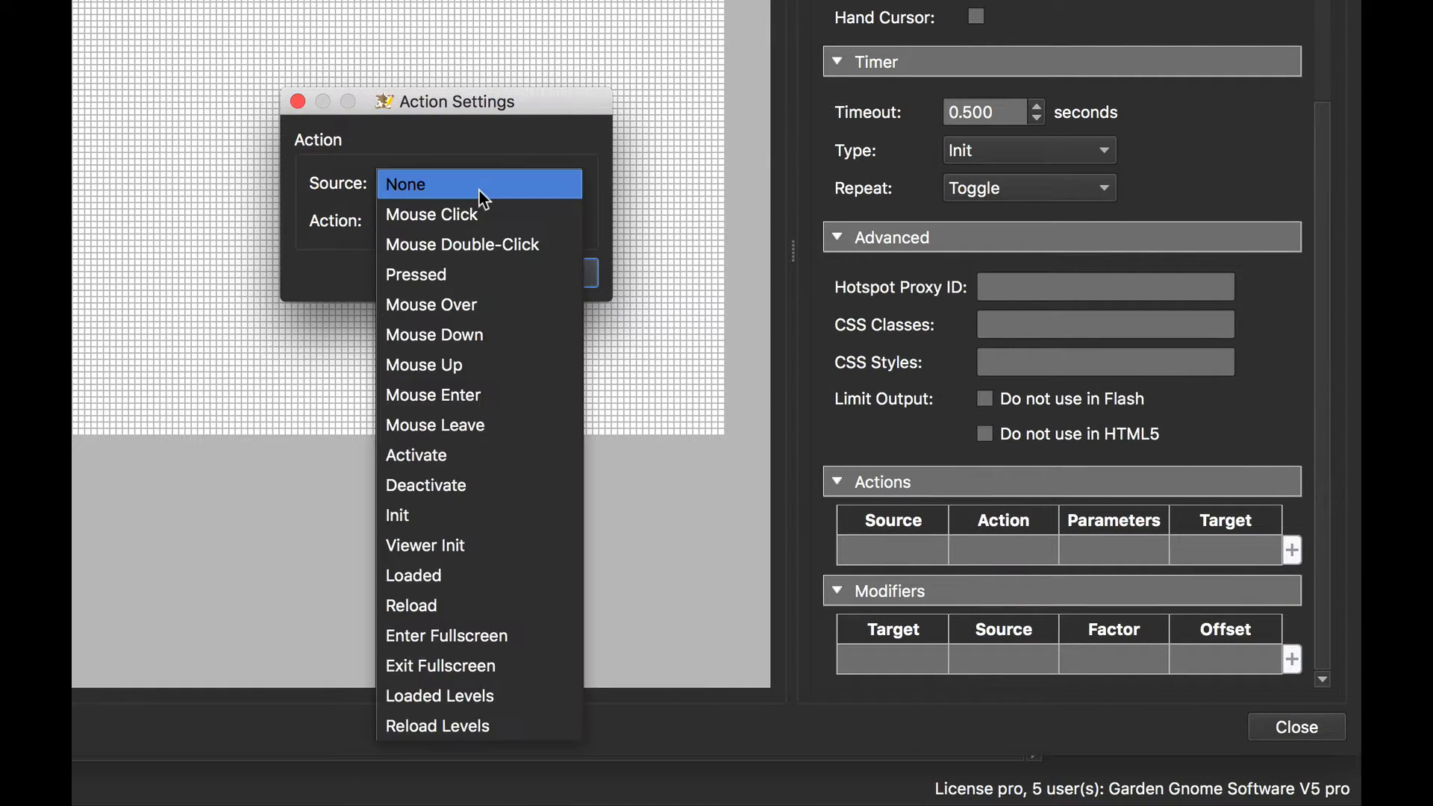
click(528, 452)
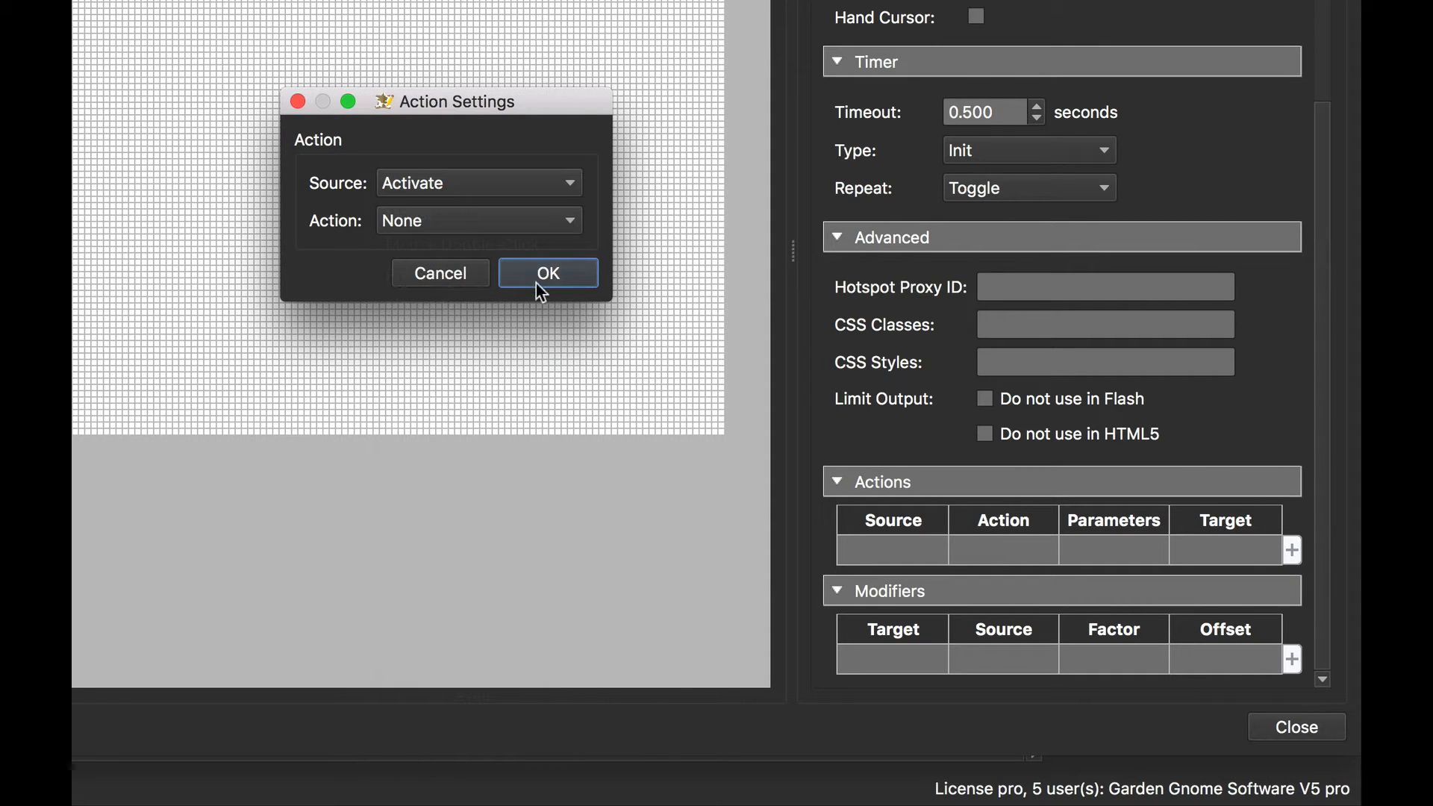
click(531, 219)
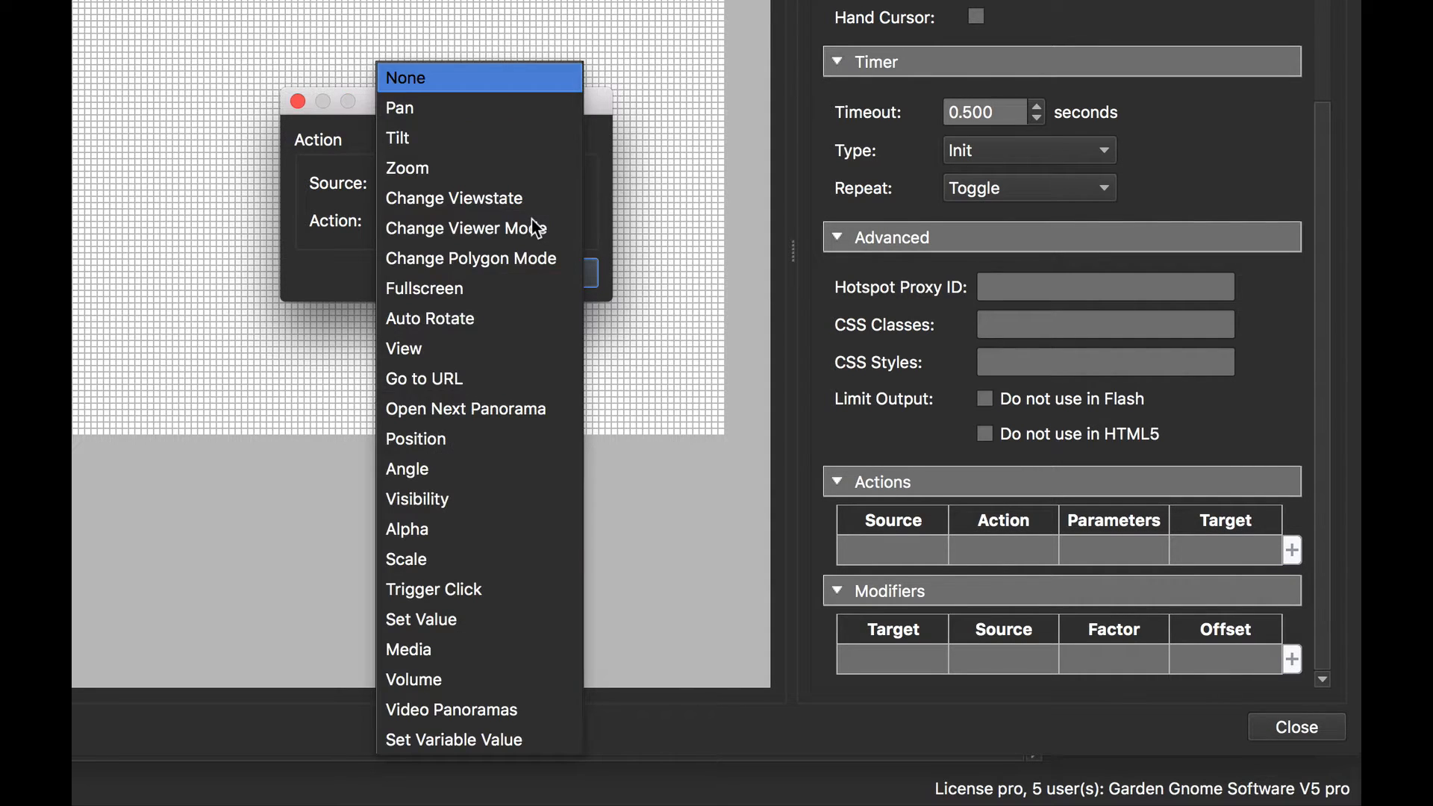
click(554, 725)
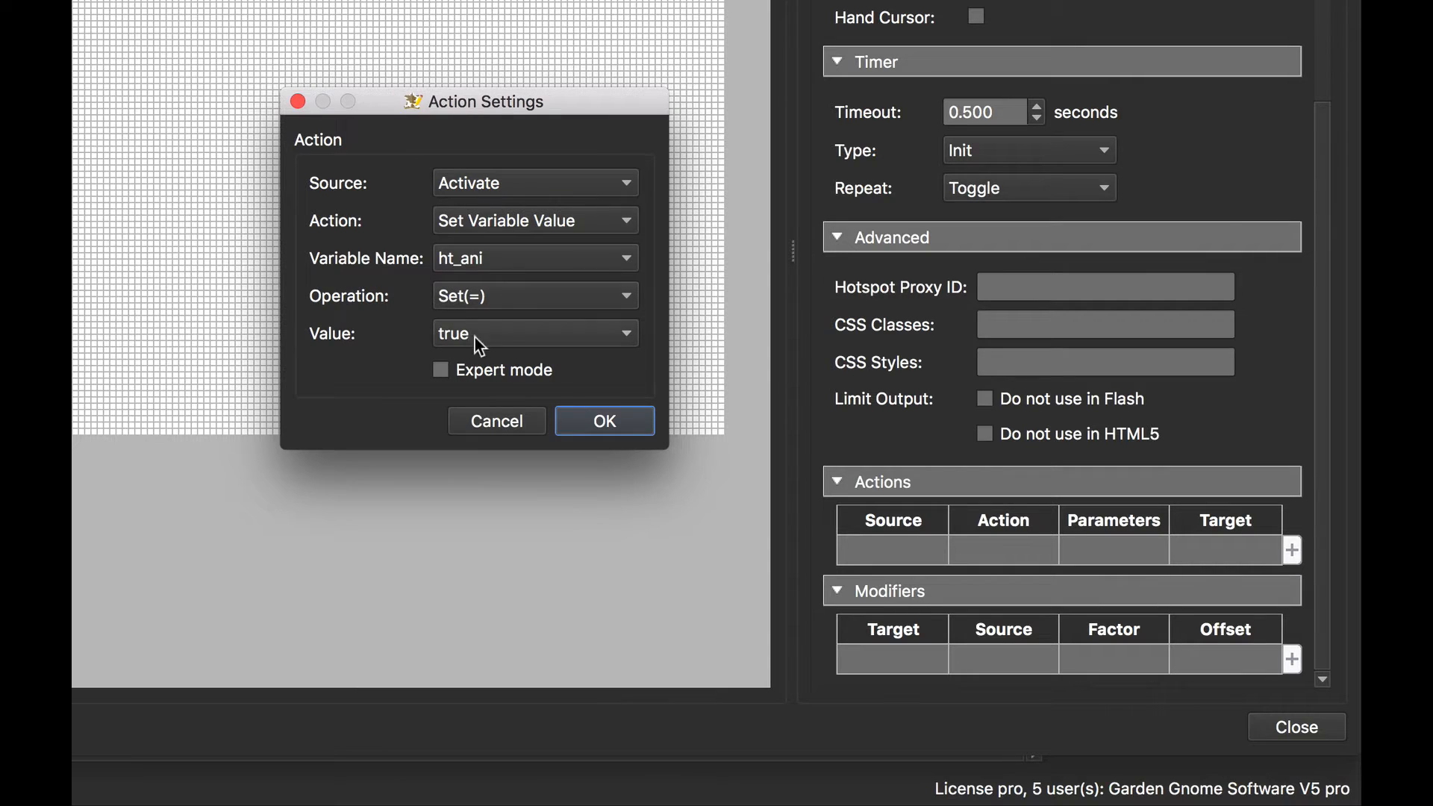
click(567, 418)
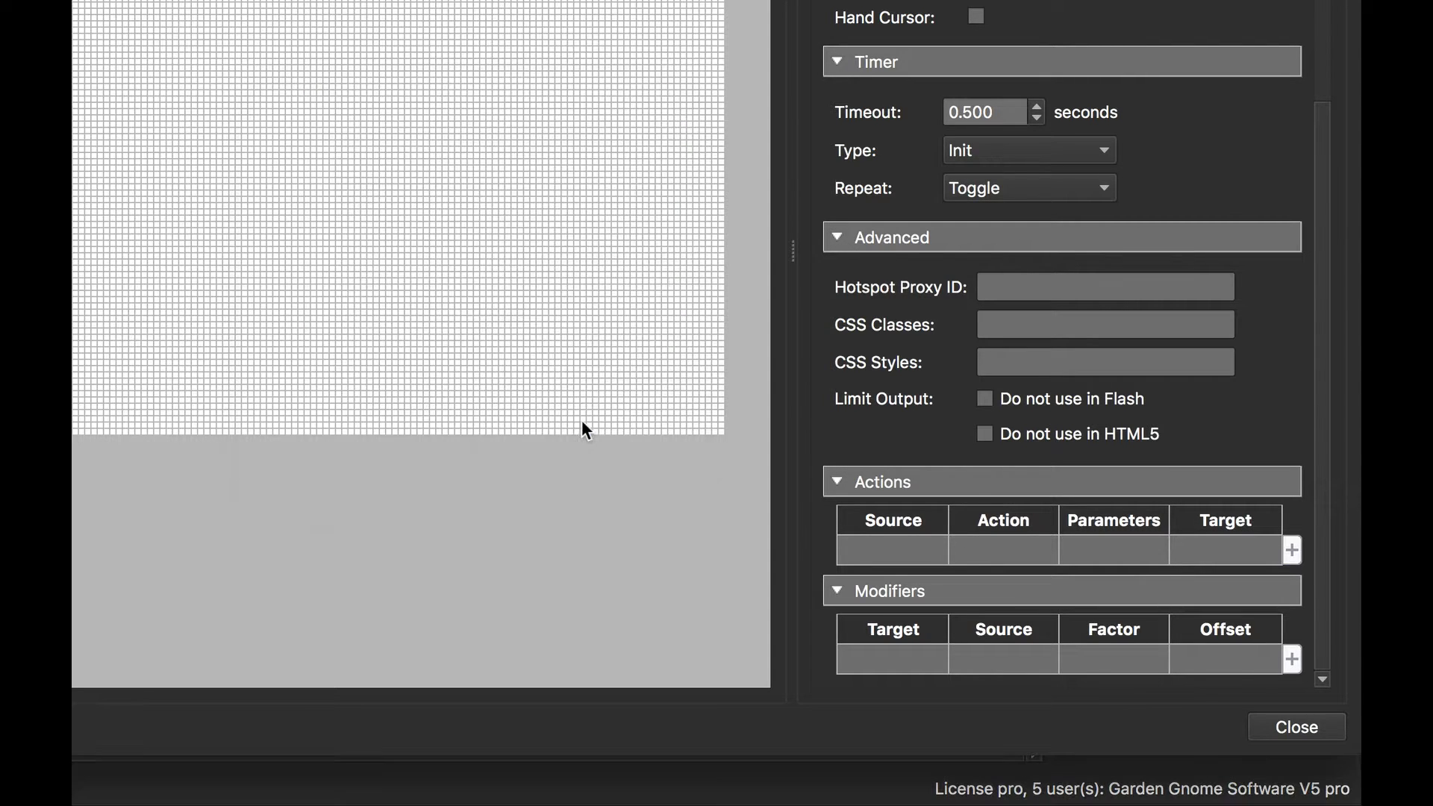
Step: Add a second timer action with source Deactivate that sets the variable ht_ani to false
double_click(881, 583)
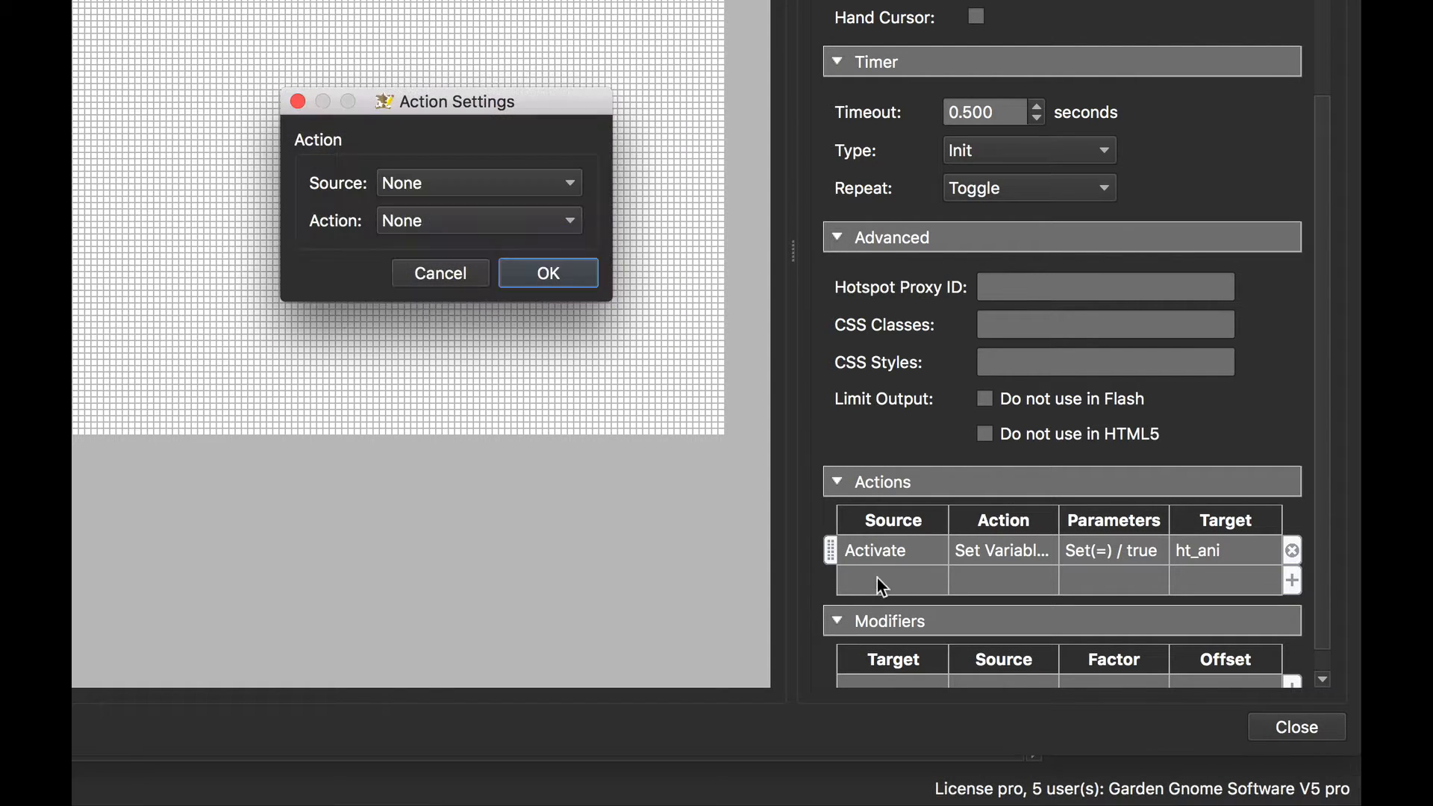
click(508, 190)
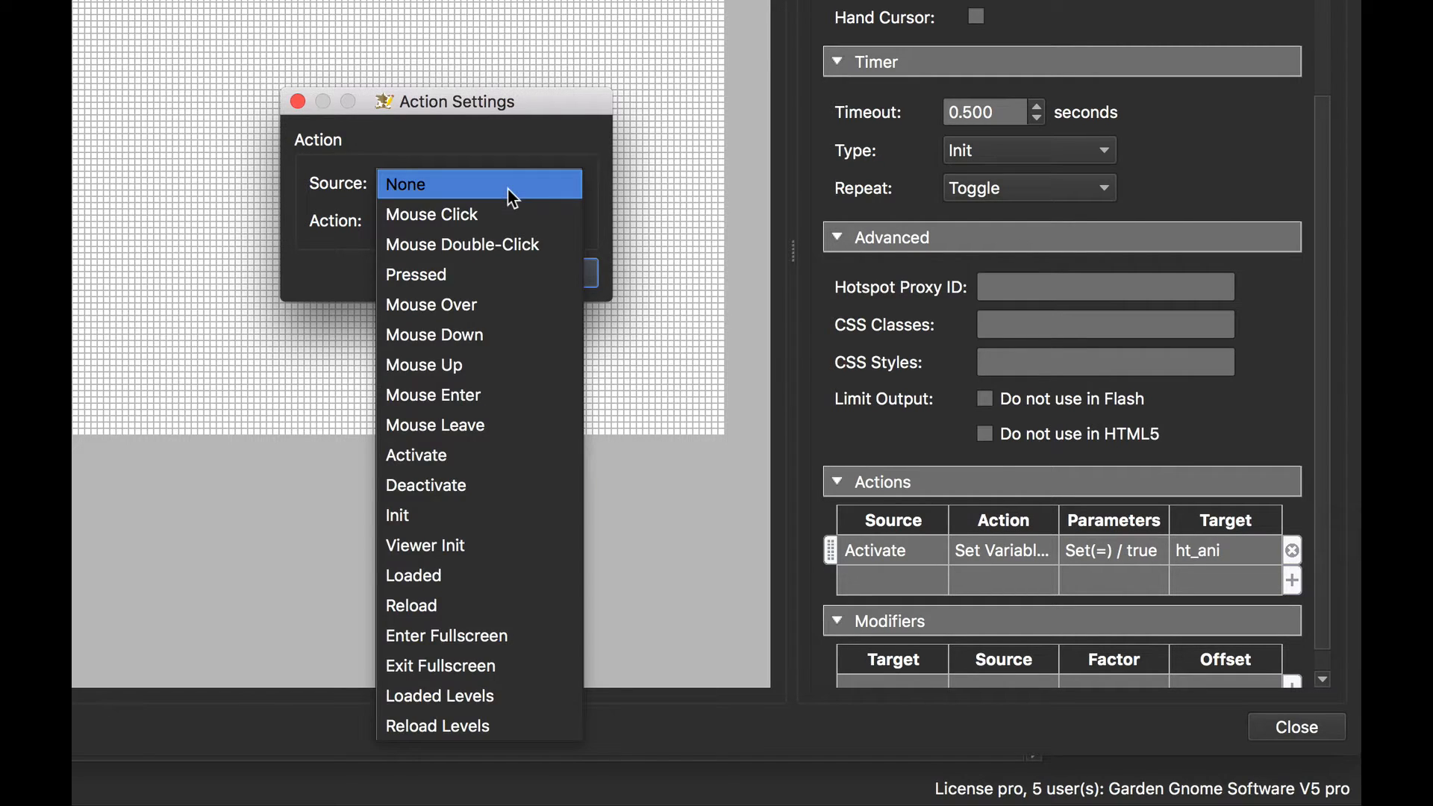
click(549, 486)
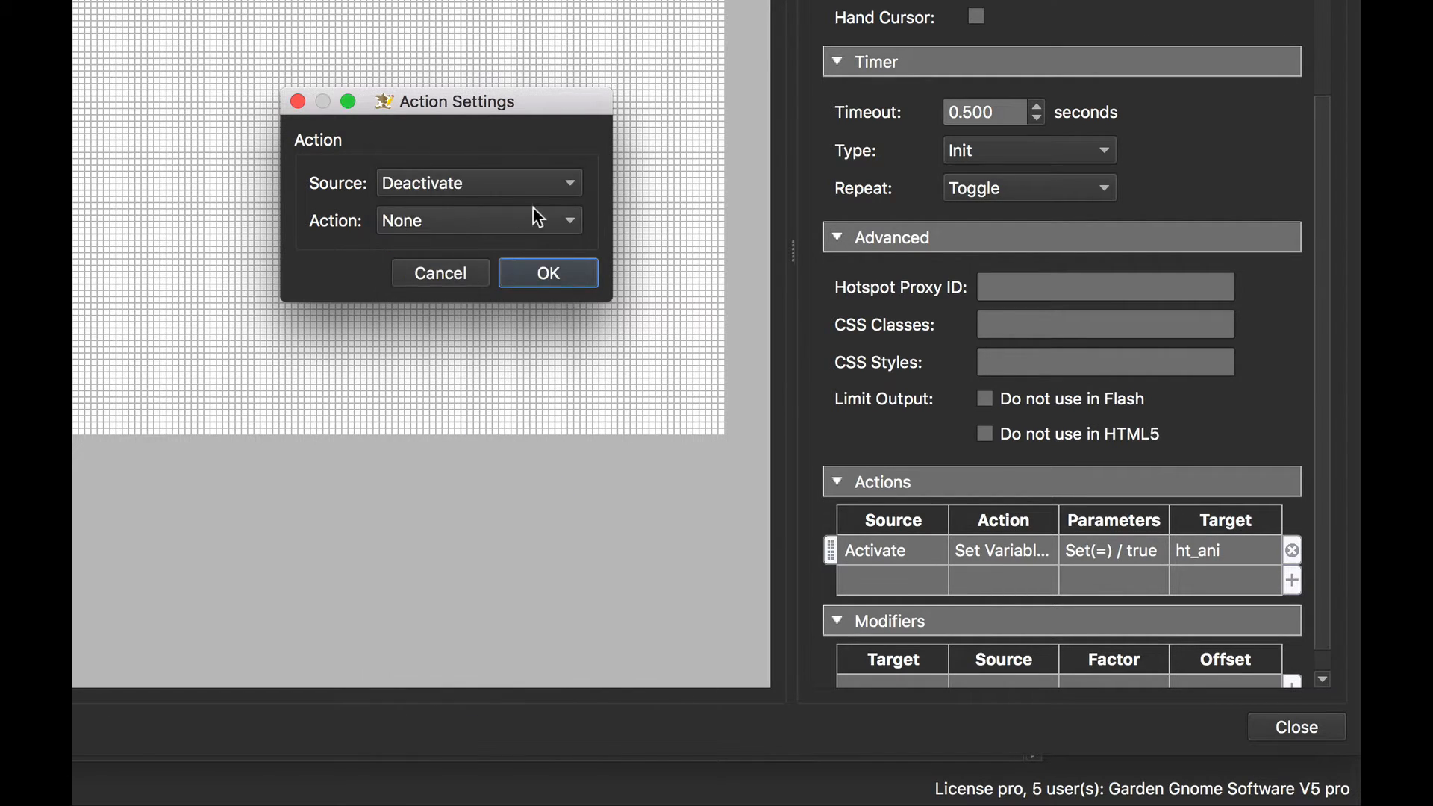
click(514, 225)
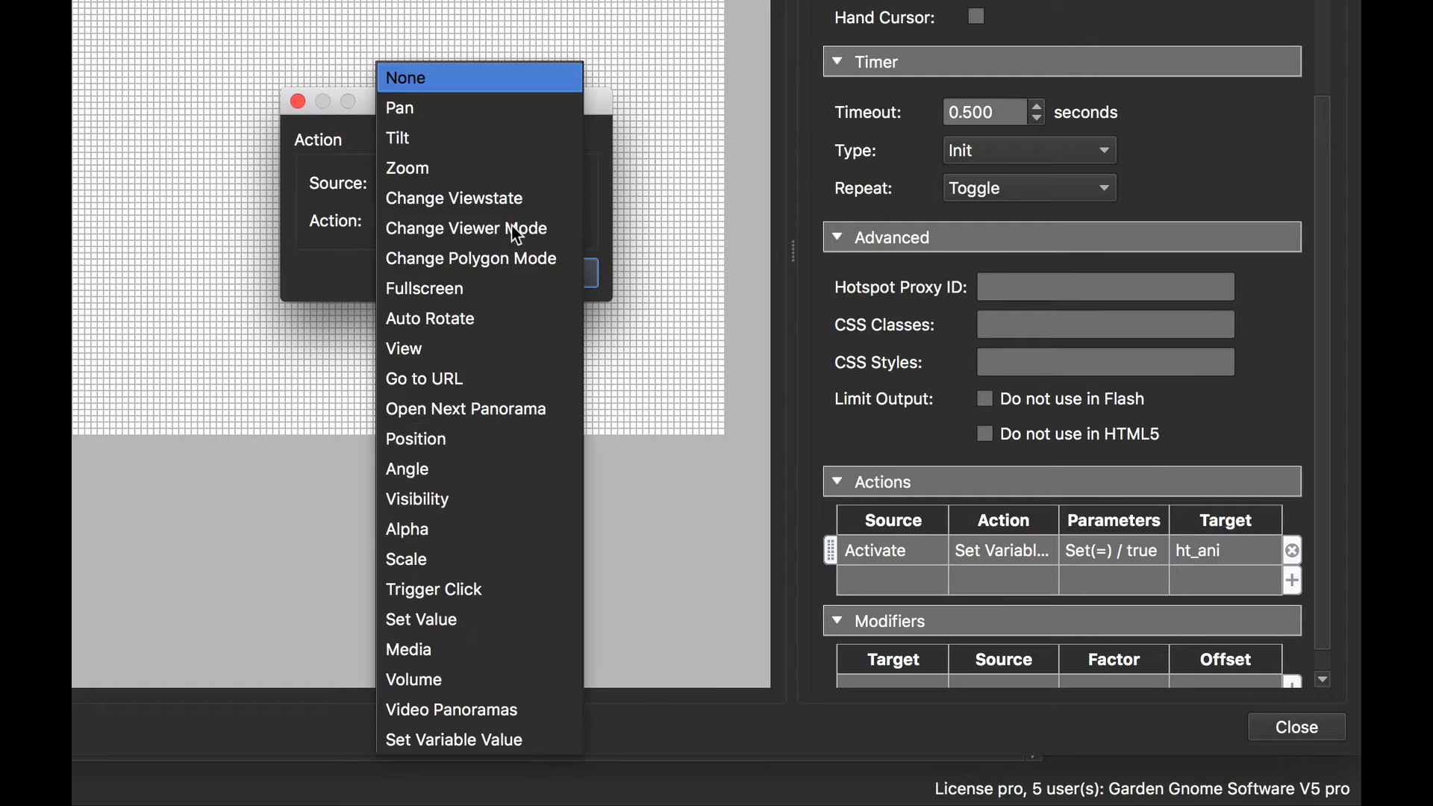
click(550, 739)
click(532, 332)
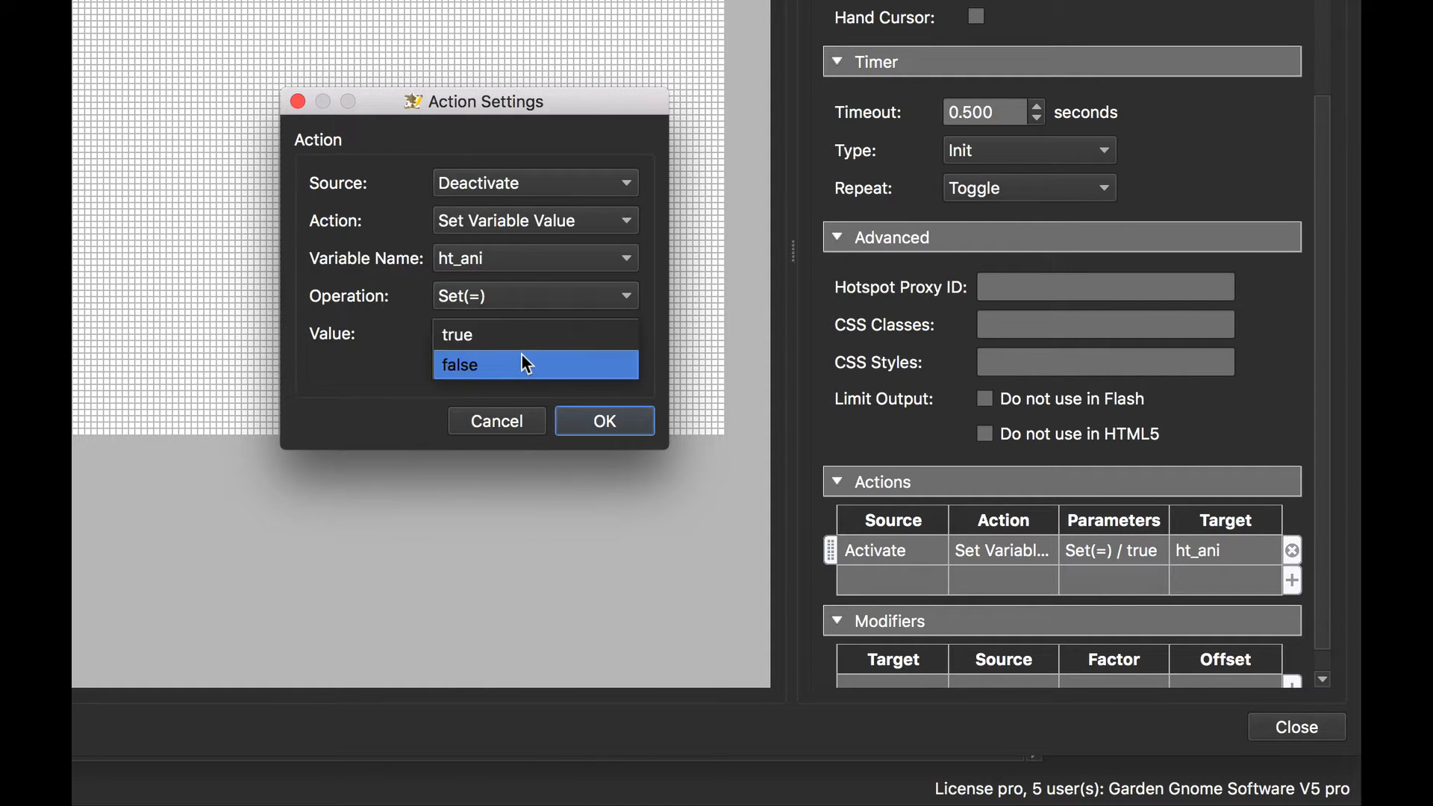
click(521, 355)
click(599, 431)
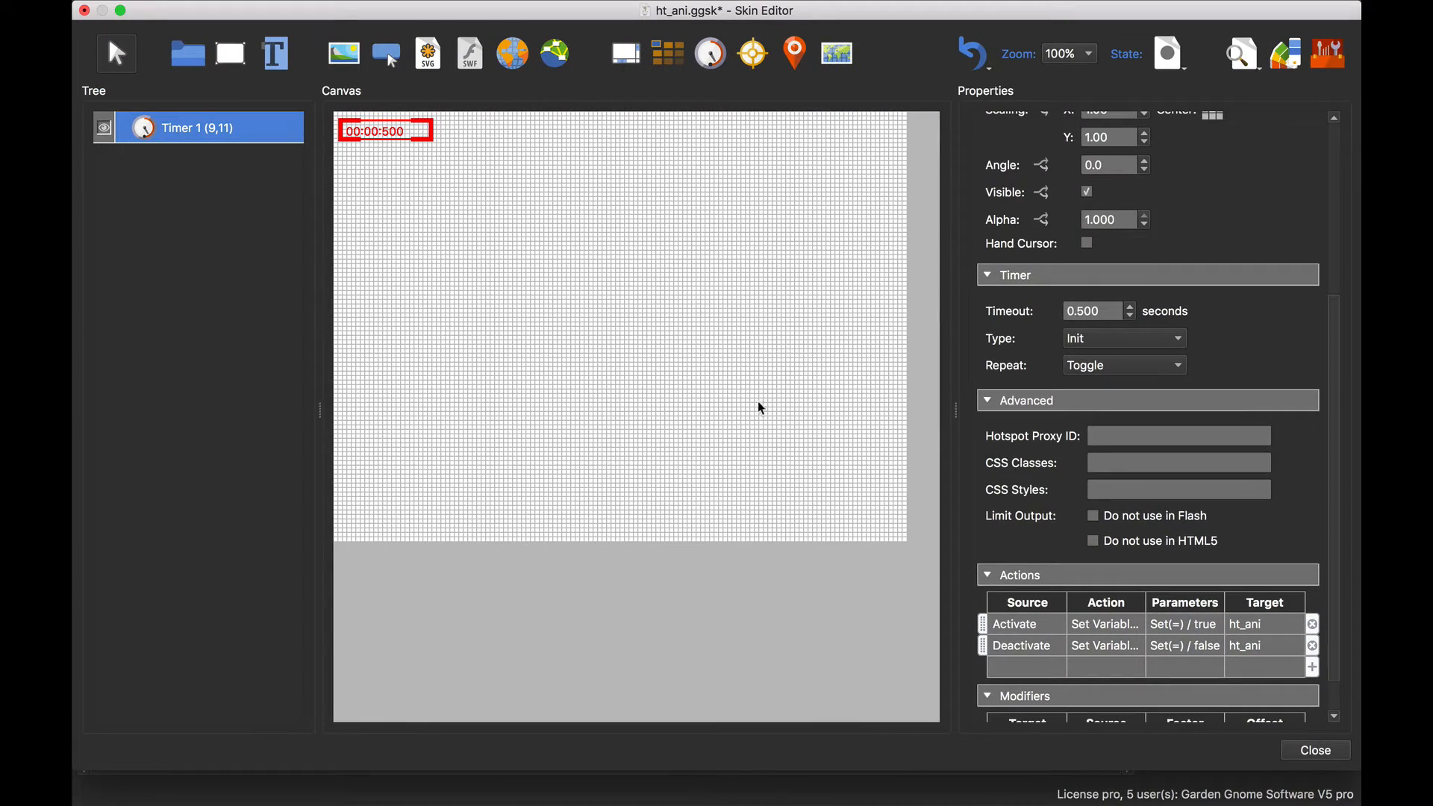
Step: Place a rectangle near the middle of the canvas at about X 259, Y 206
click(238, 62)
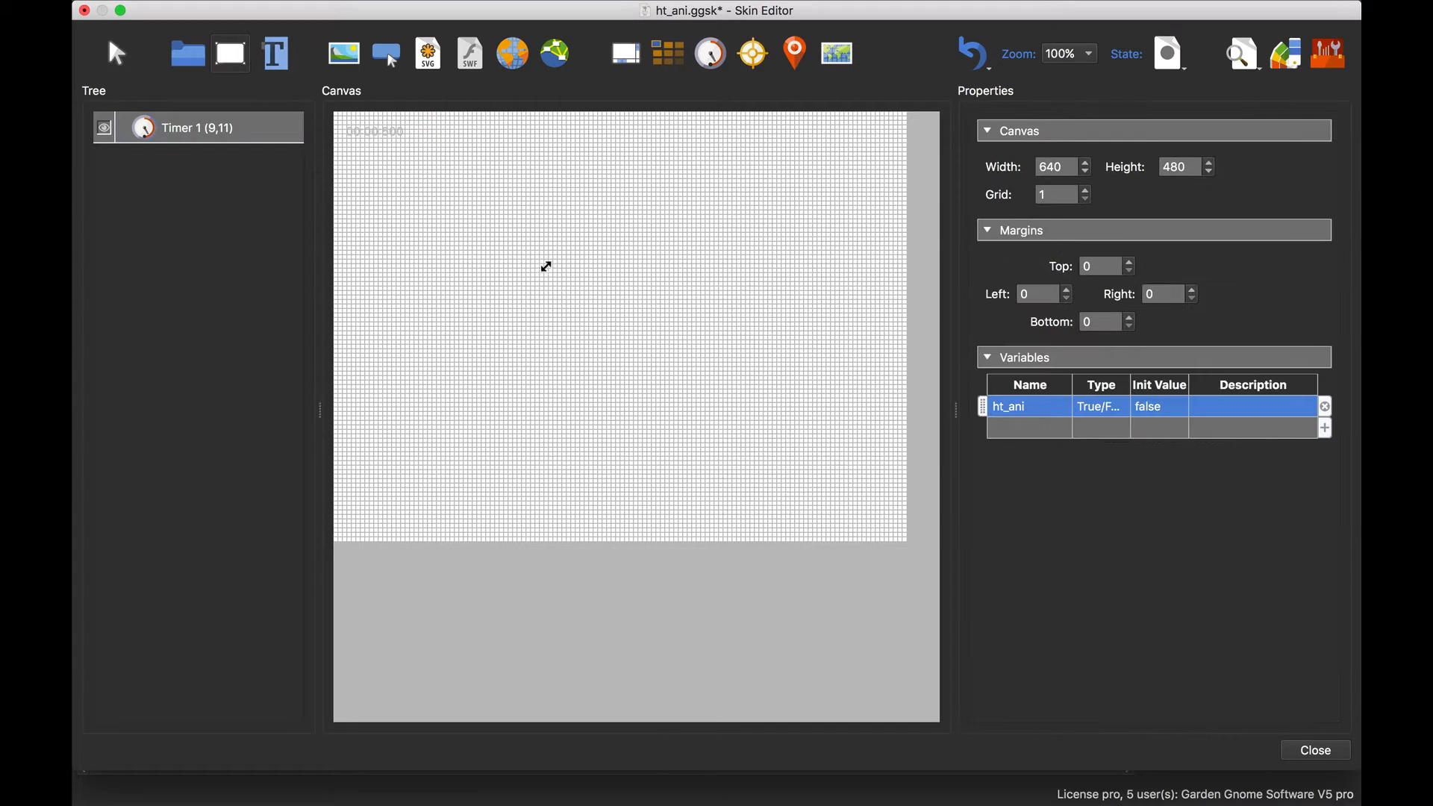
click(604, 310)
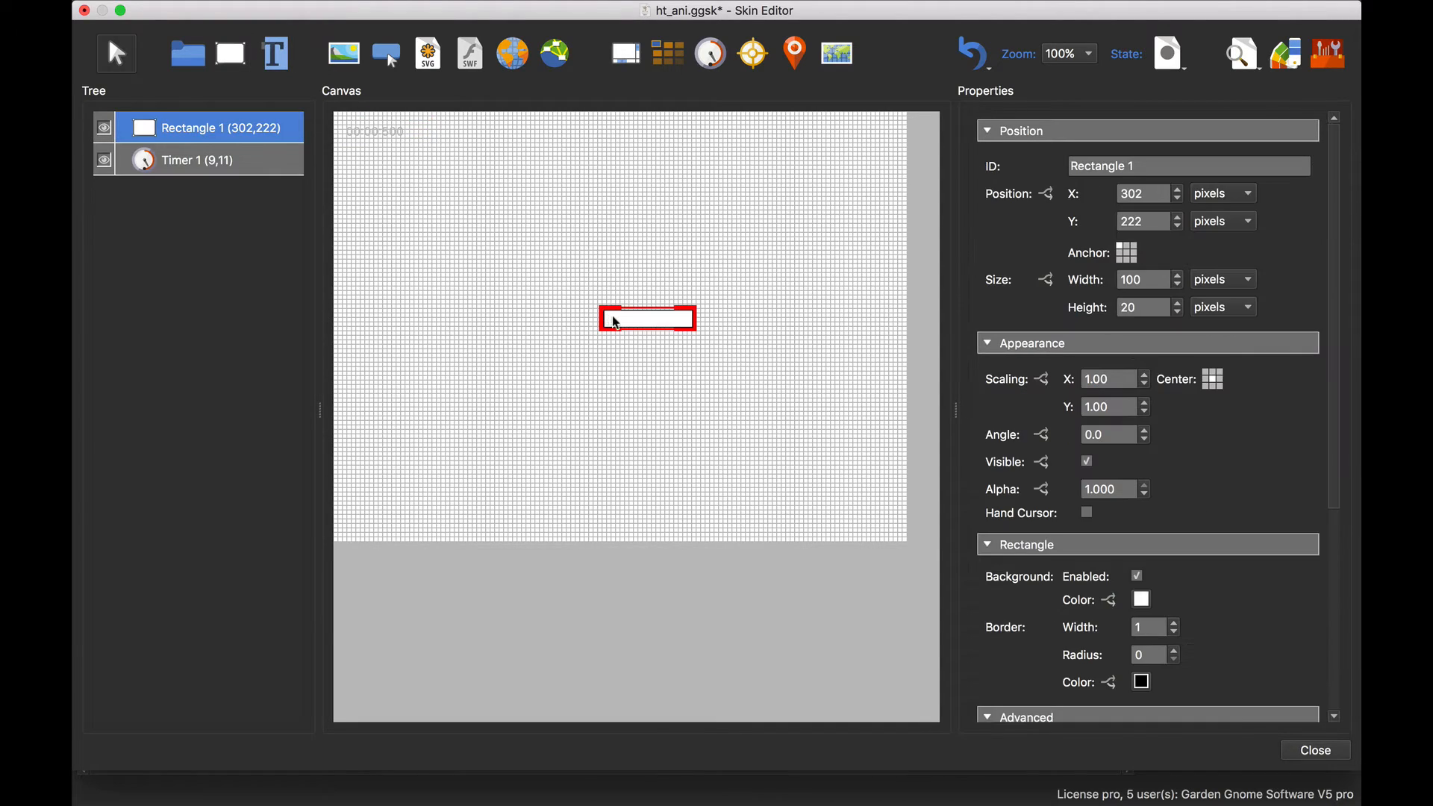
drag(614, 316, 576, 301)
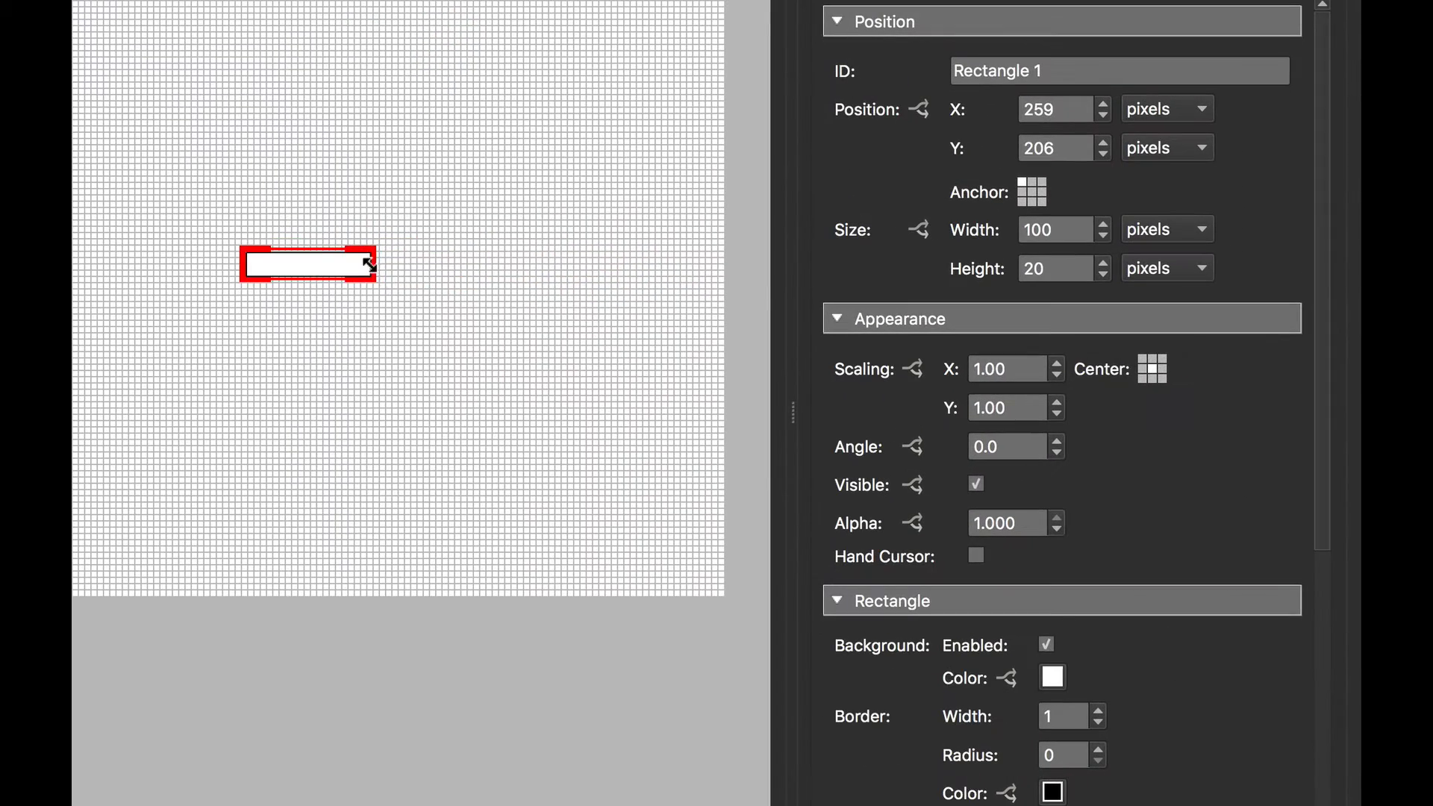
Step: Set the rectangle's size to 32 pixels wide and 32 pixels high
drag(1042, 233, 968, 237)
text(32)
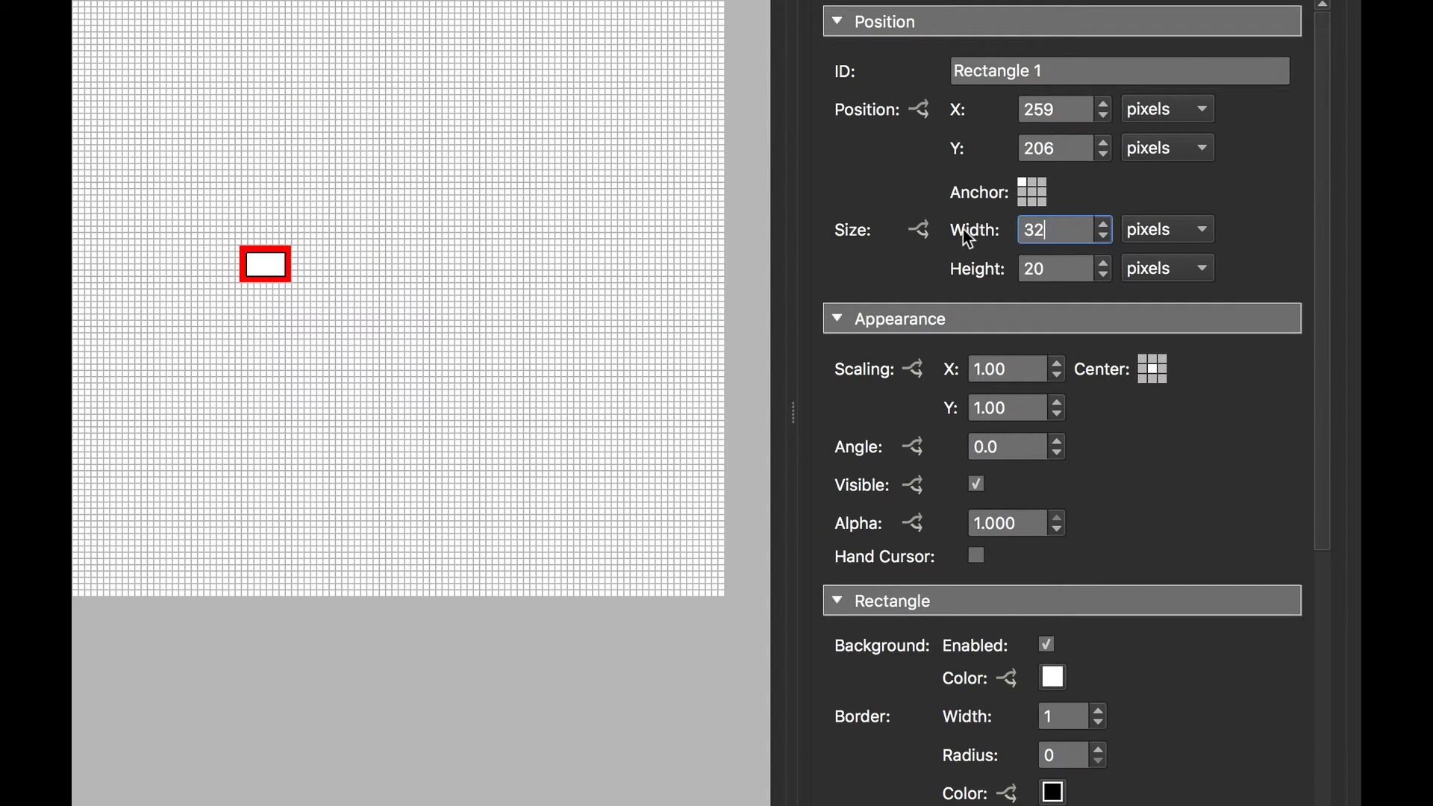
key(Tab)
text(32)
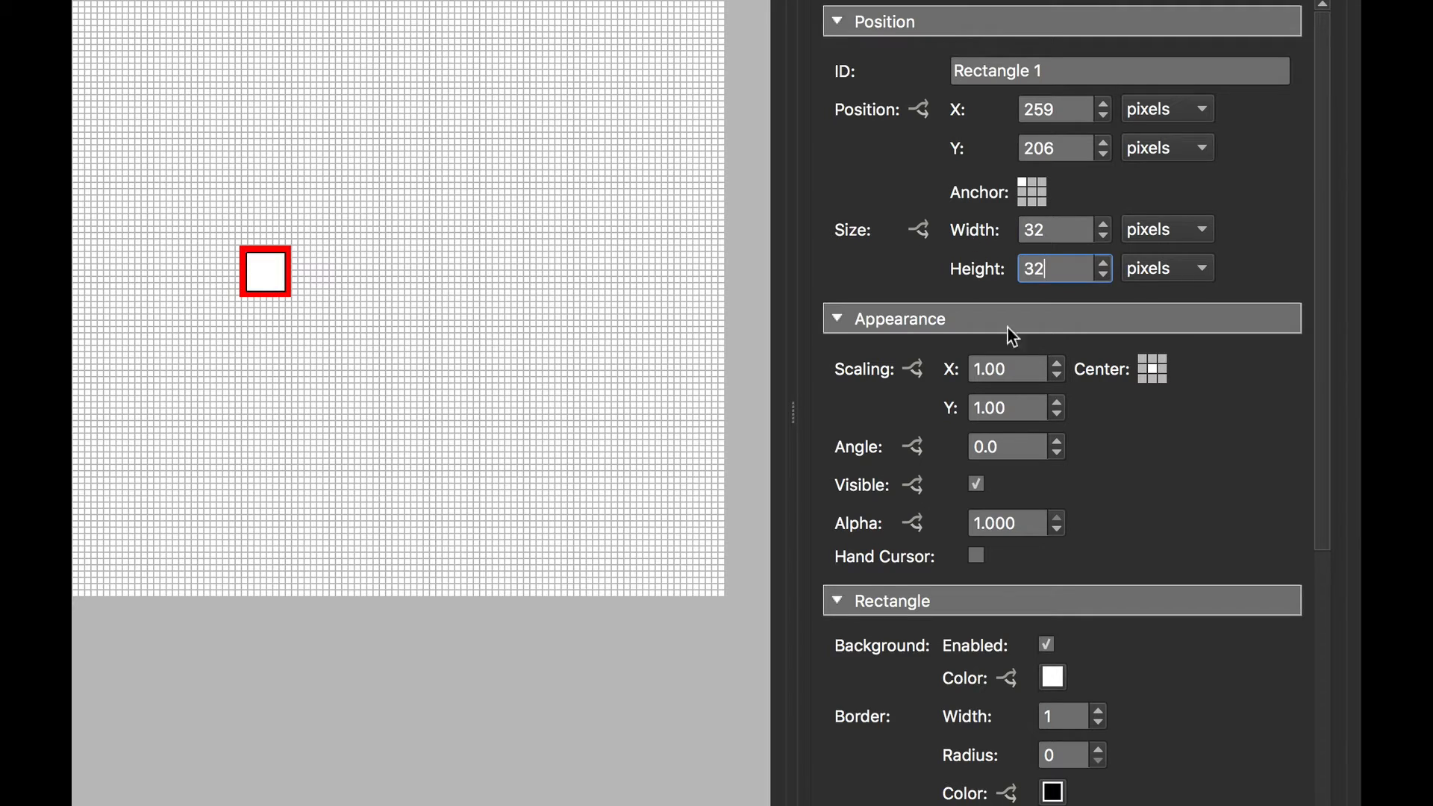
Step: Disable the rectangle's background and give it a white border with width 2 and radius 999
scroll(1135, 478, down, 5)
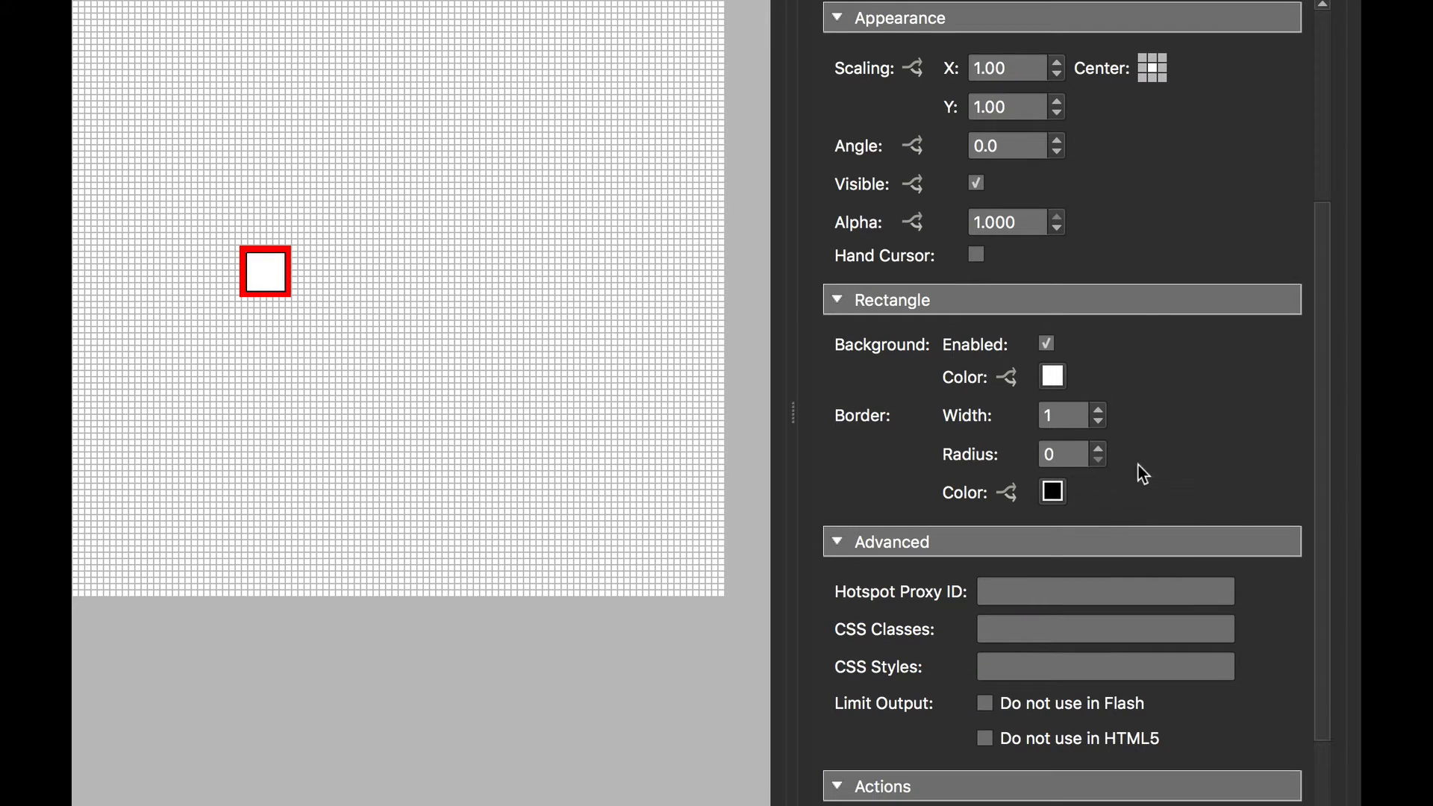
click(1046, 346)
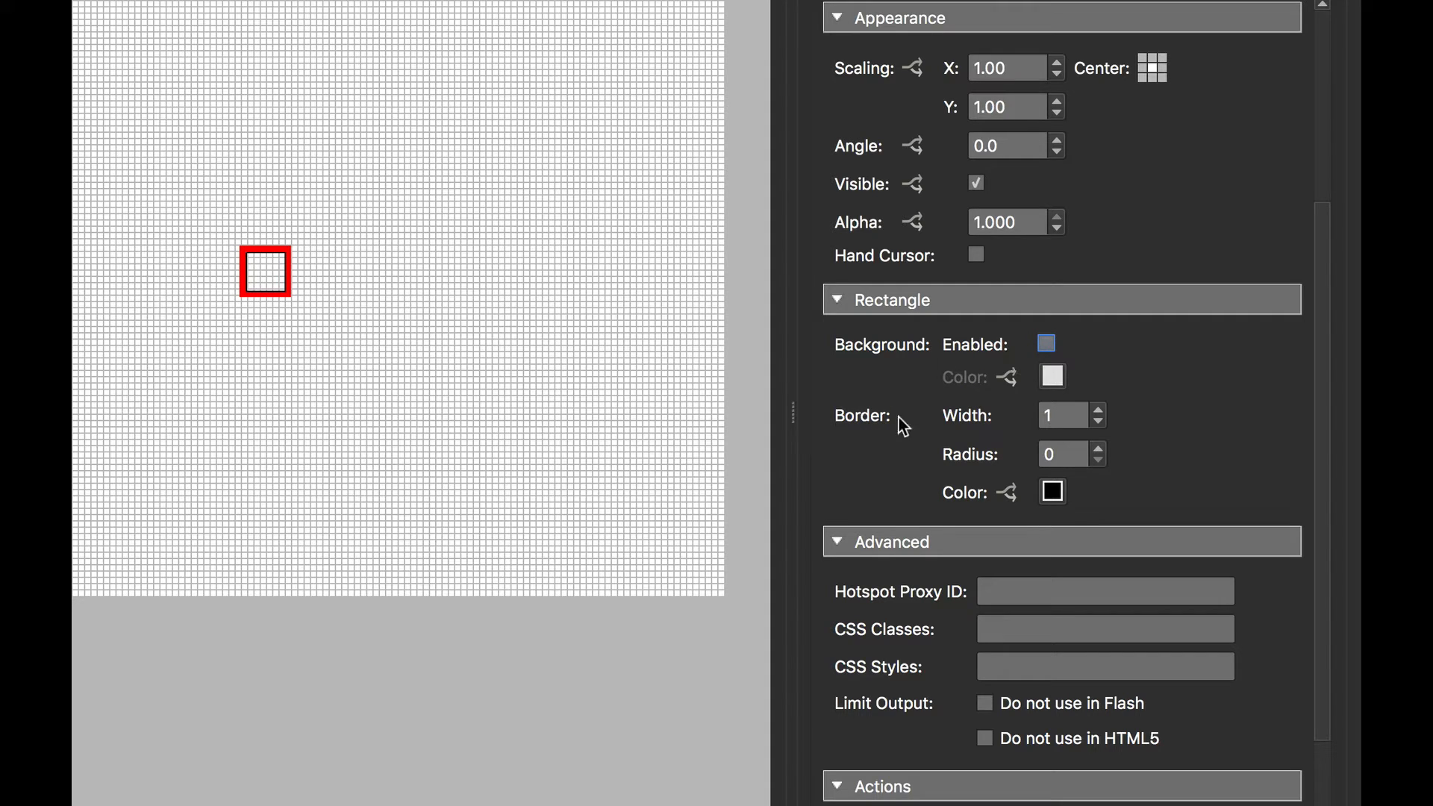
click(1097, 410)
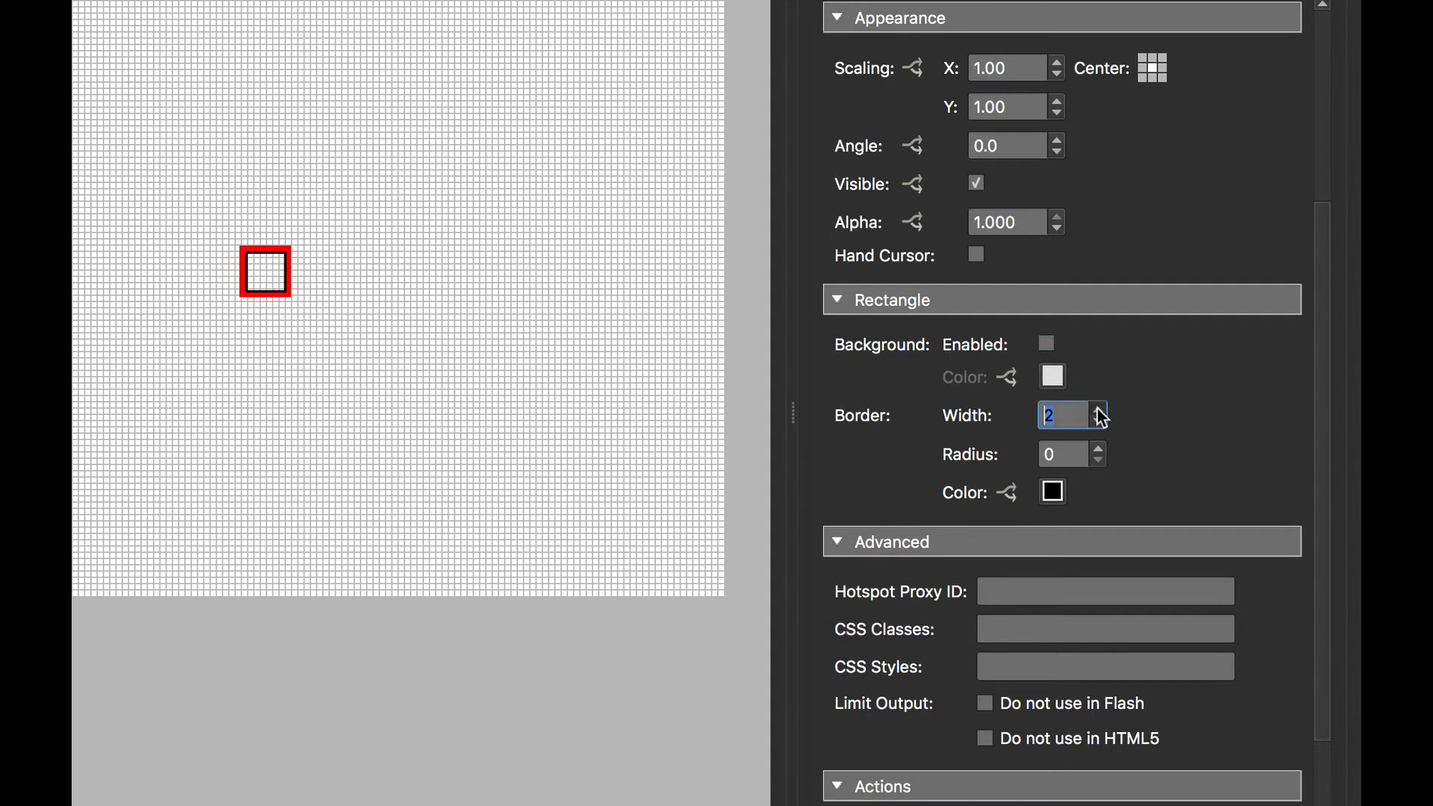
click(1060, 453)
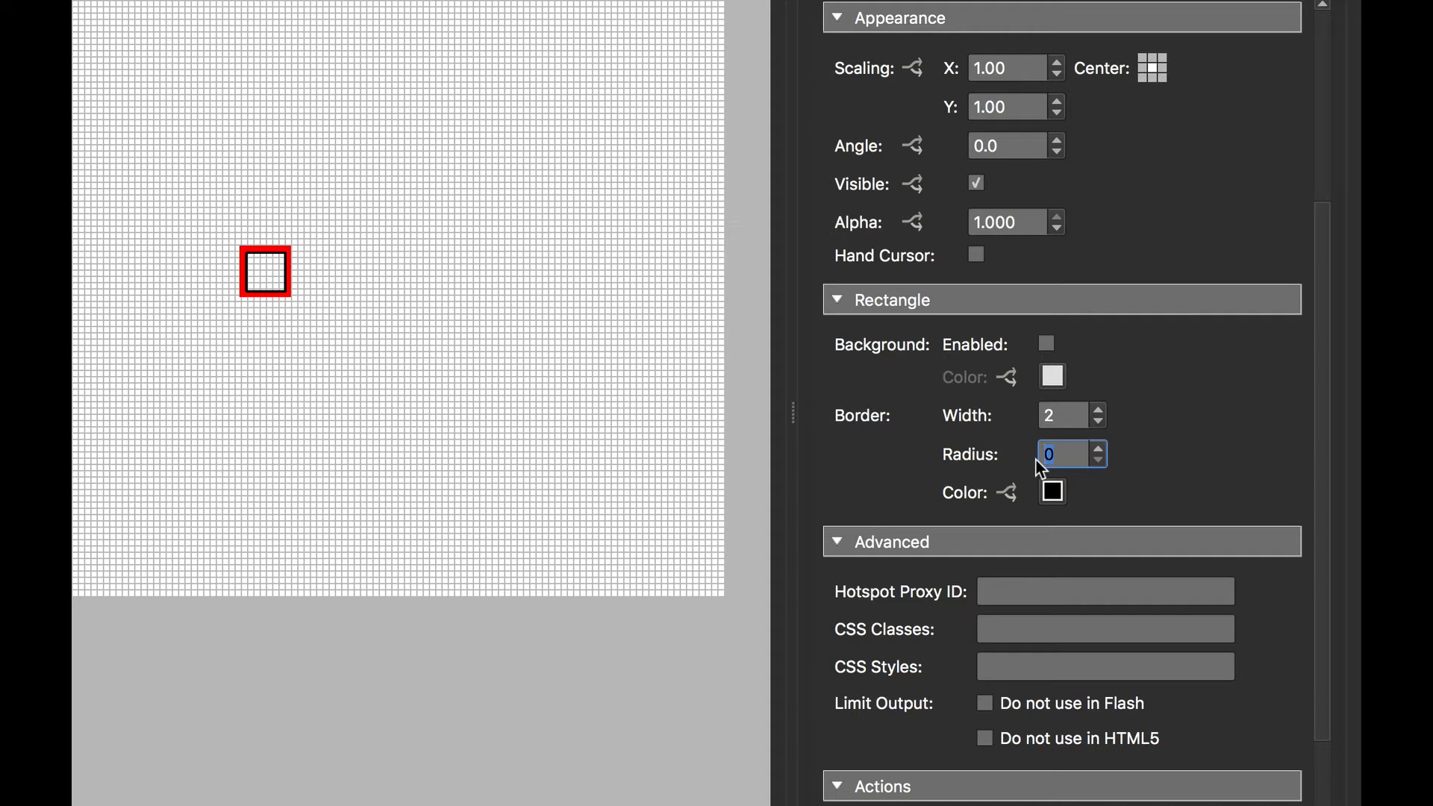
text(999)
click(1052, 492)
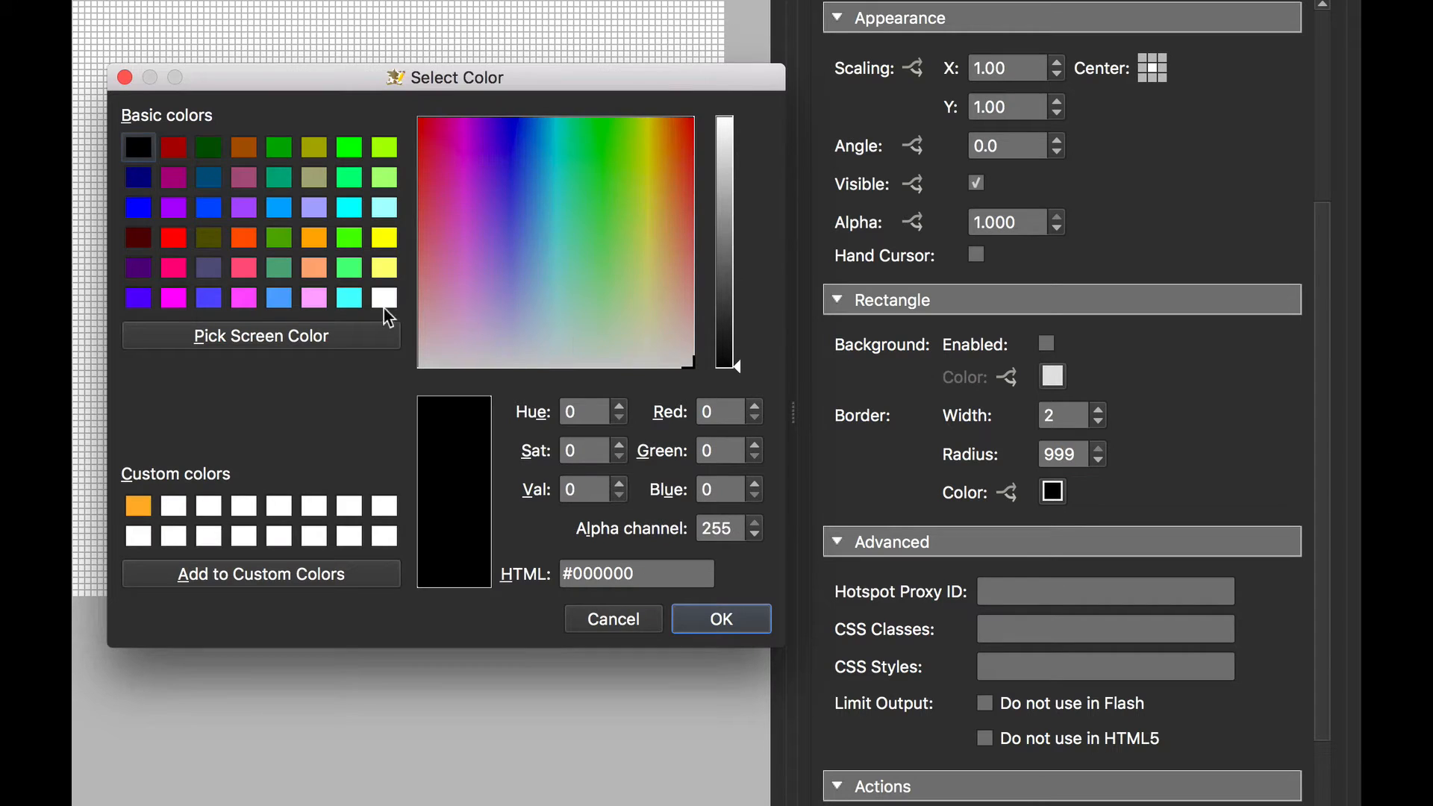
click(385, 300)
click(712, 606)
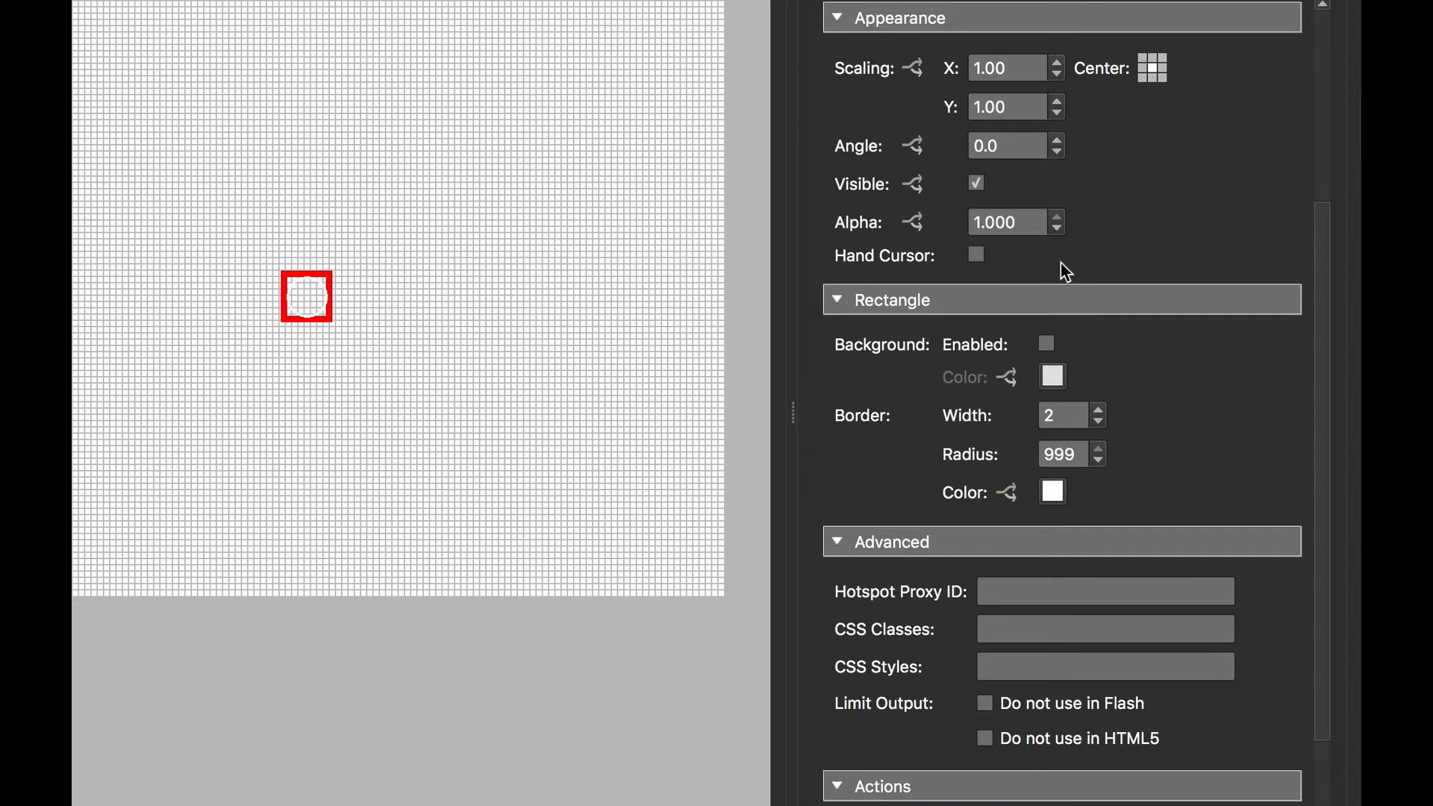
Step: Set the rectangle's X and Y scaling to 0.5 and deselect it
scroll(1060, 263, up, 4)
scroll(1060, 262, down, 2)
drag(1009, 218, 944, 222)
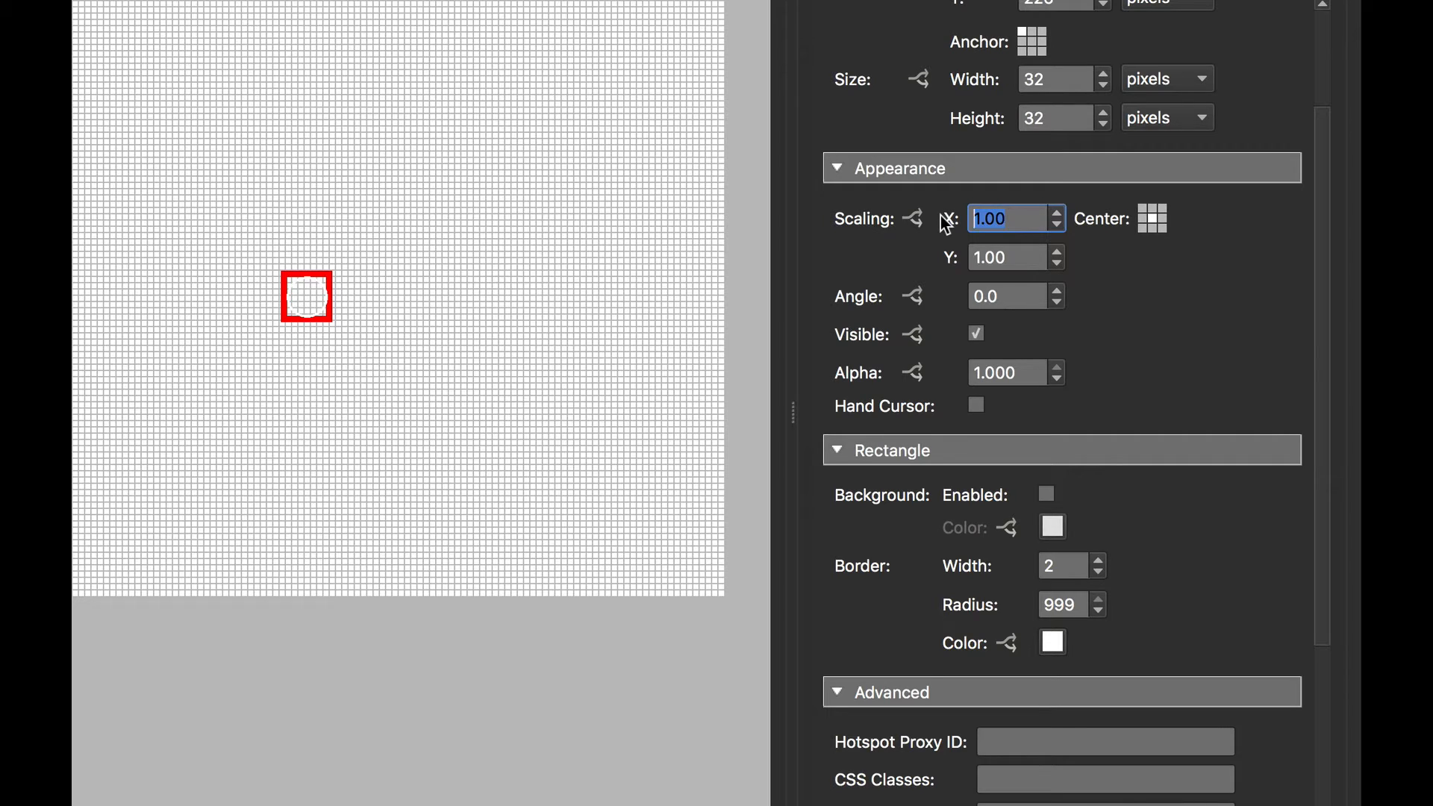
text(.5)
key(Tab)
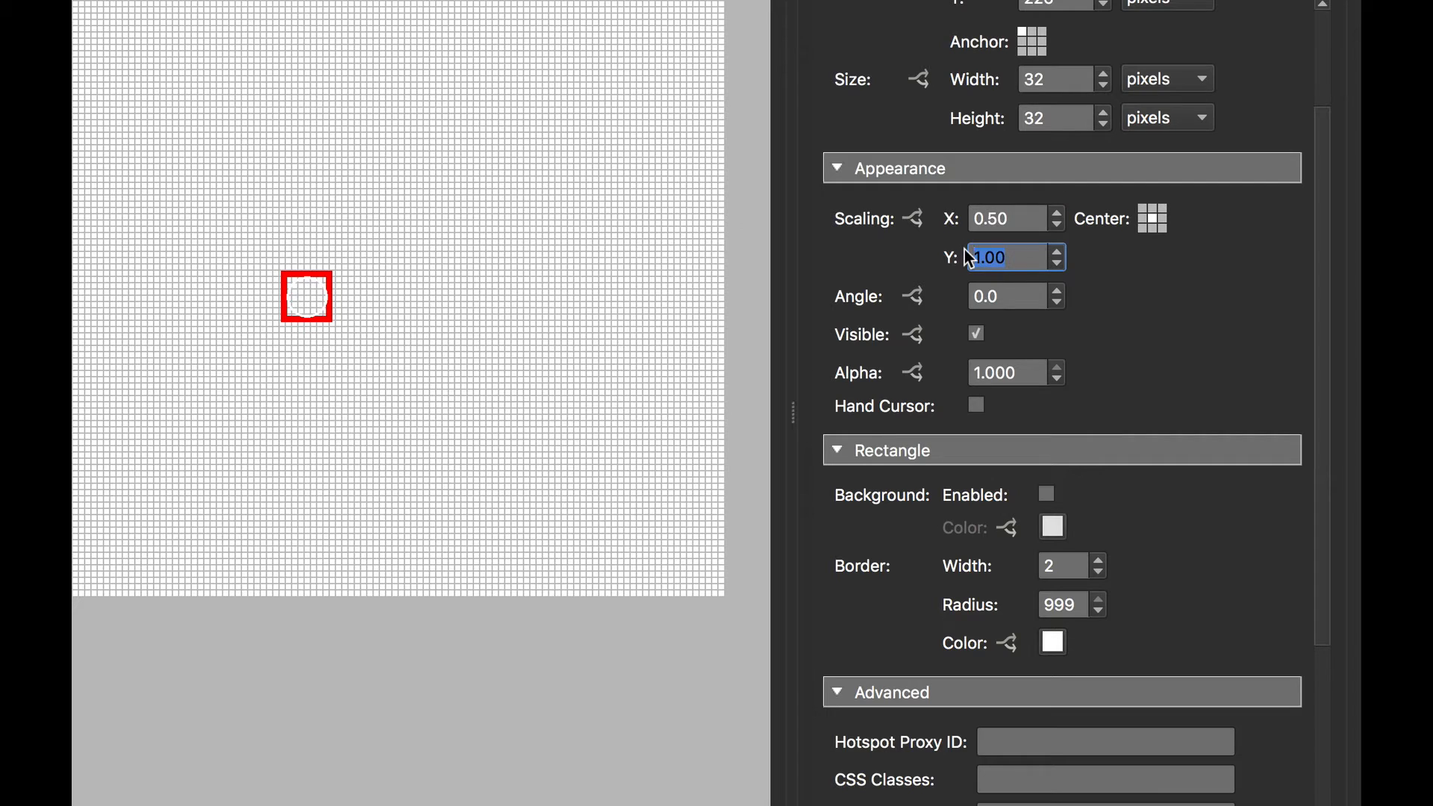
text(.5)
click(379, 297)
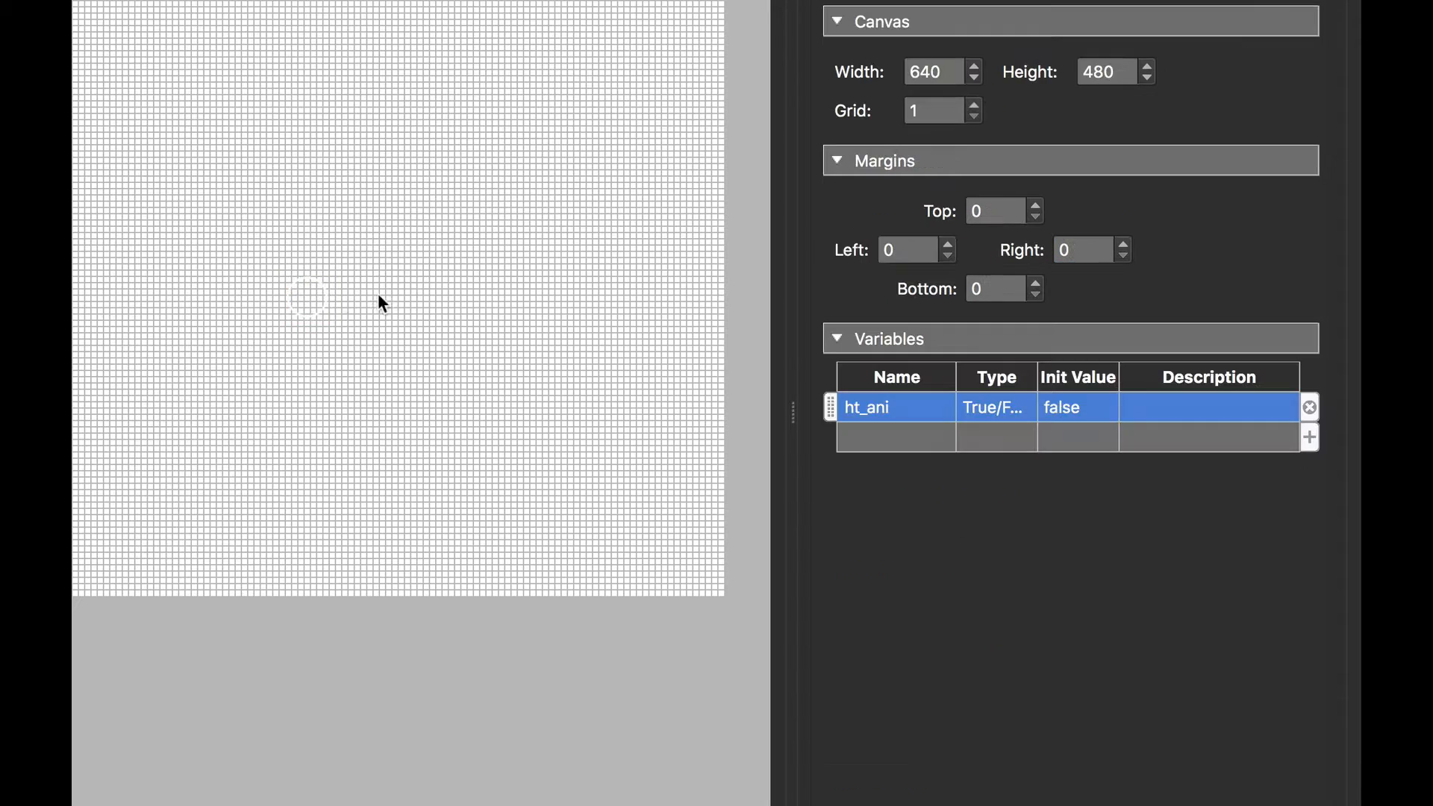
Step: Add a scaling logic block to the rectangle giving X 1 and Y 1 when ht_ani is true, and check it in the live preview
click(315, 311)
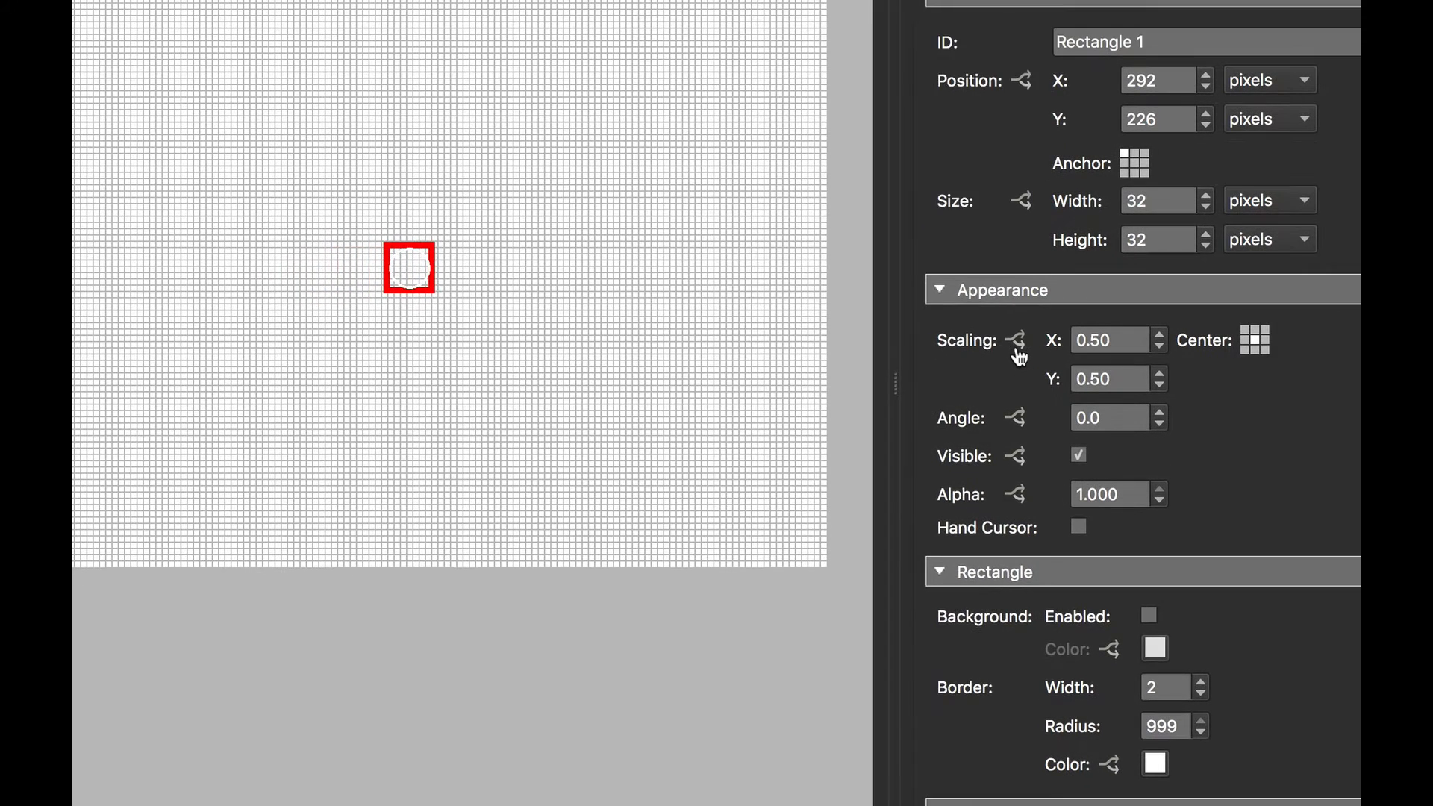
click(1016, 350)
click(285, 183)
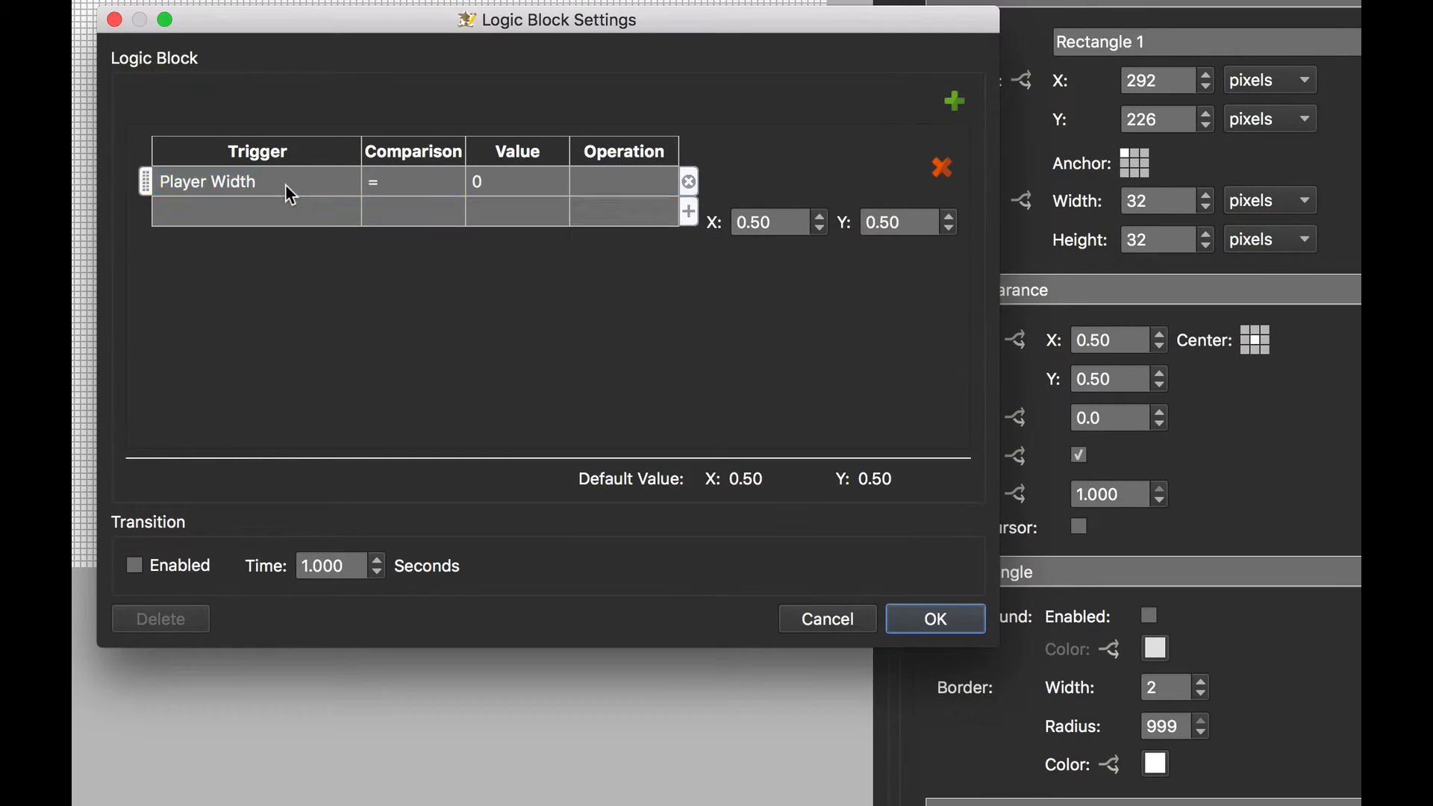
click(285, 184)
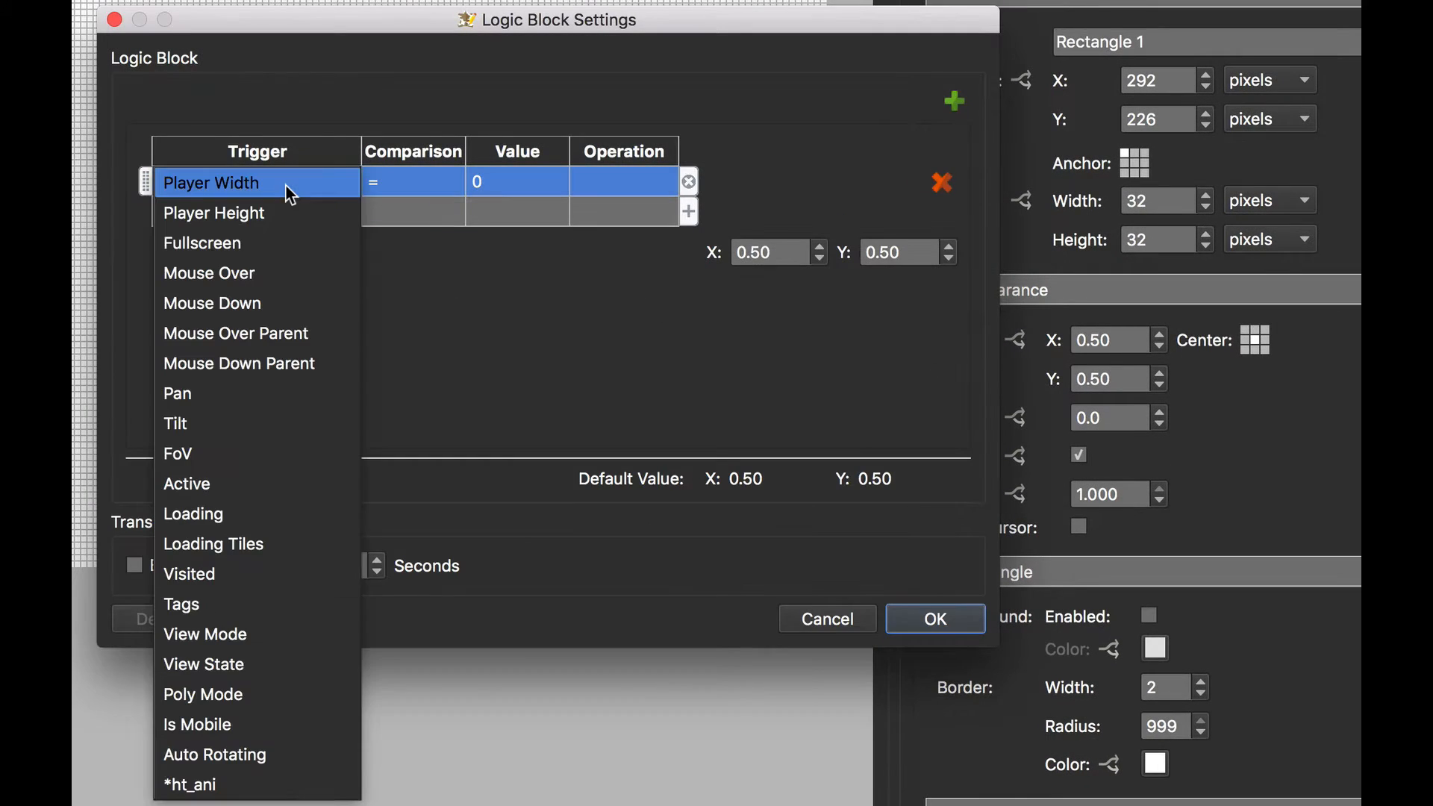
click(263, 789)
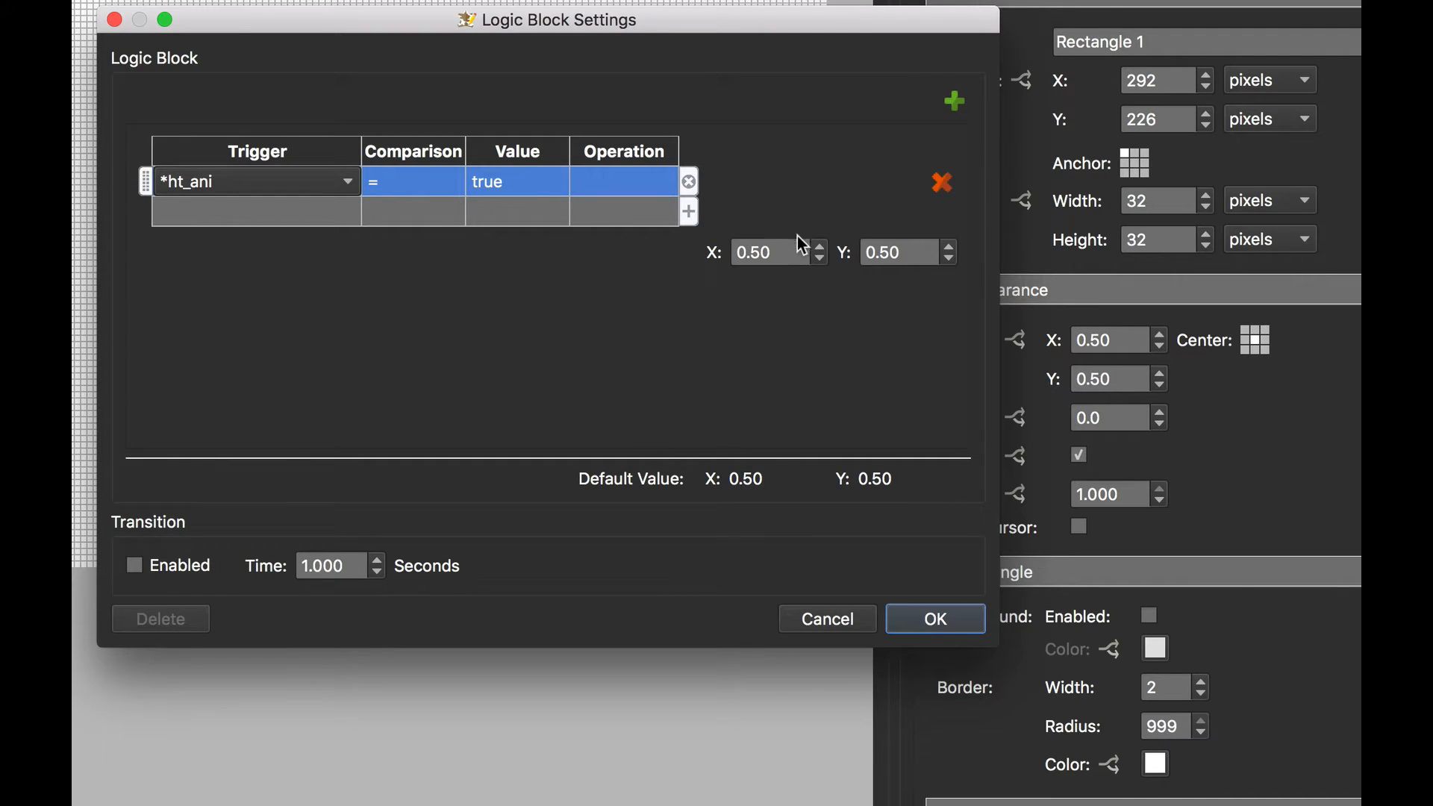
drag(792, 253, 700, 260)
text(1)
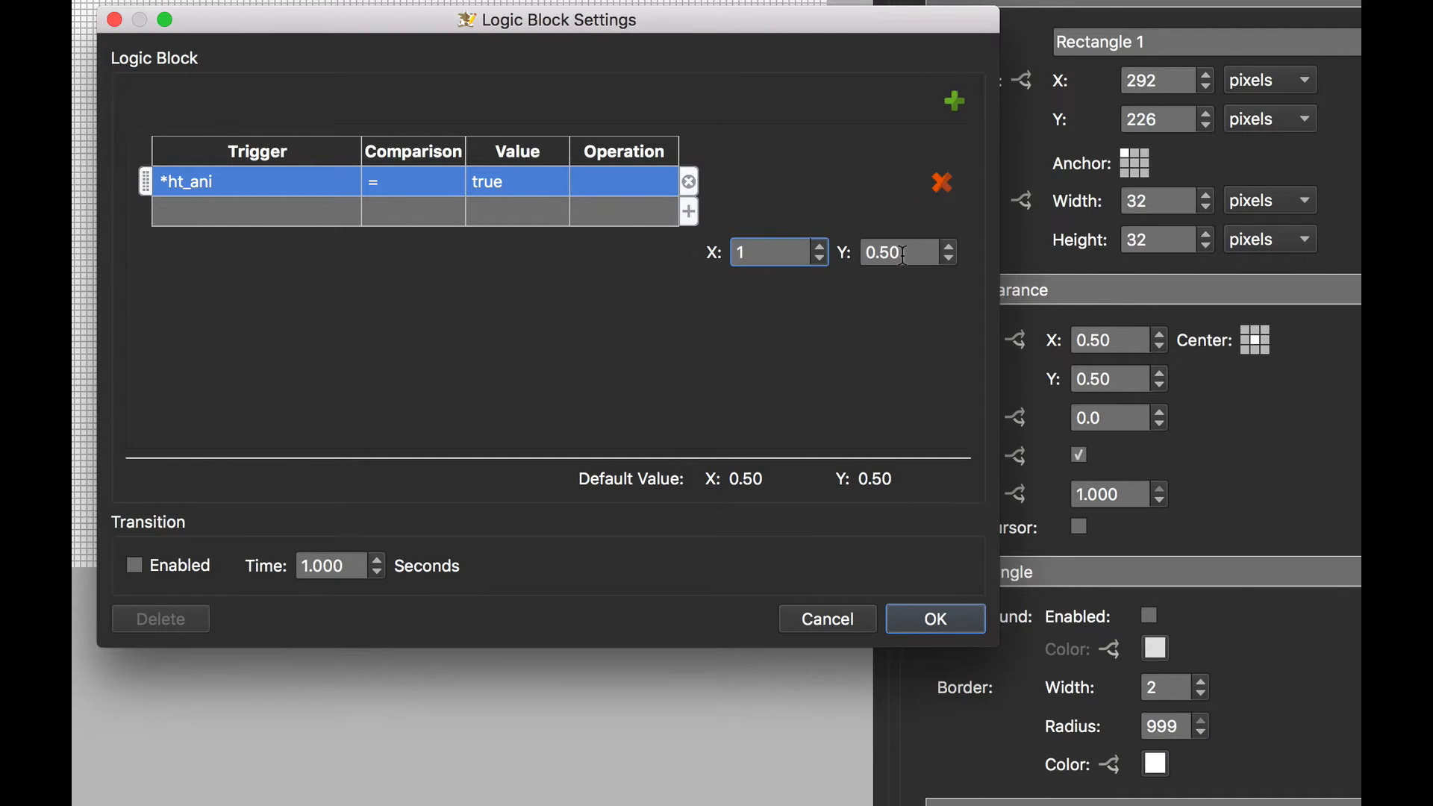
key(Tab)
text(1)
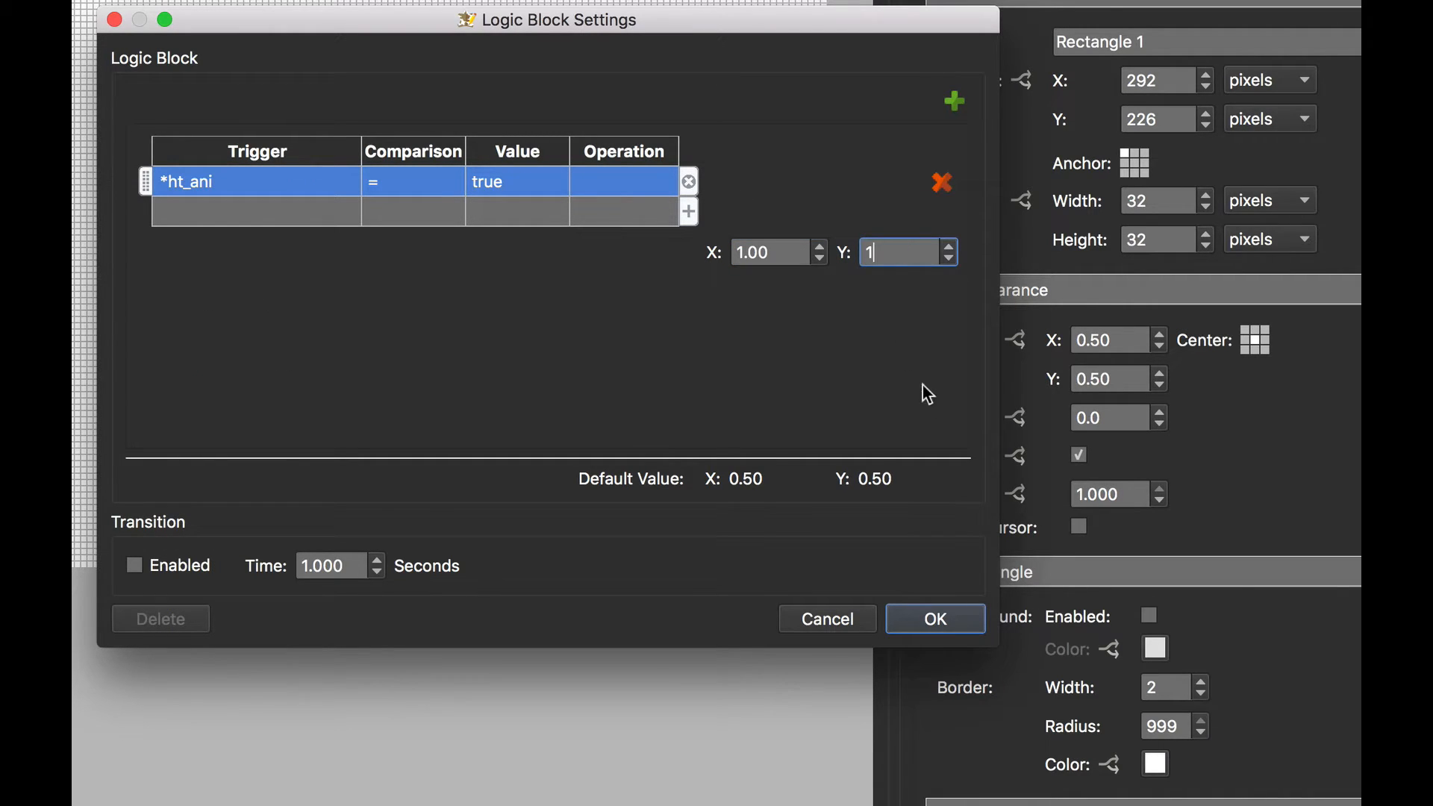
click(948, 610)
click(1241, 56)
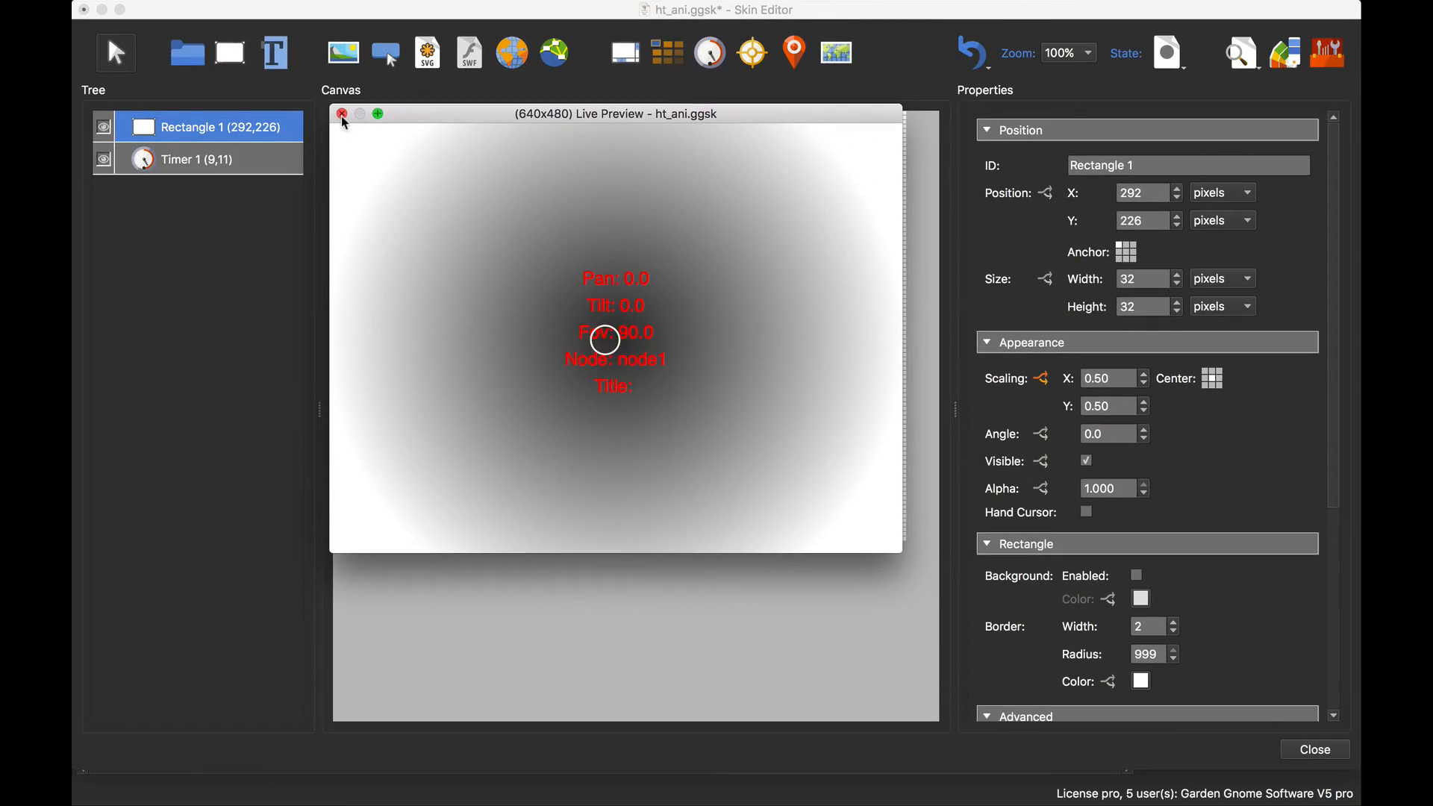
click(342, 116)
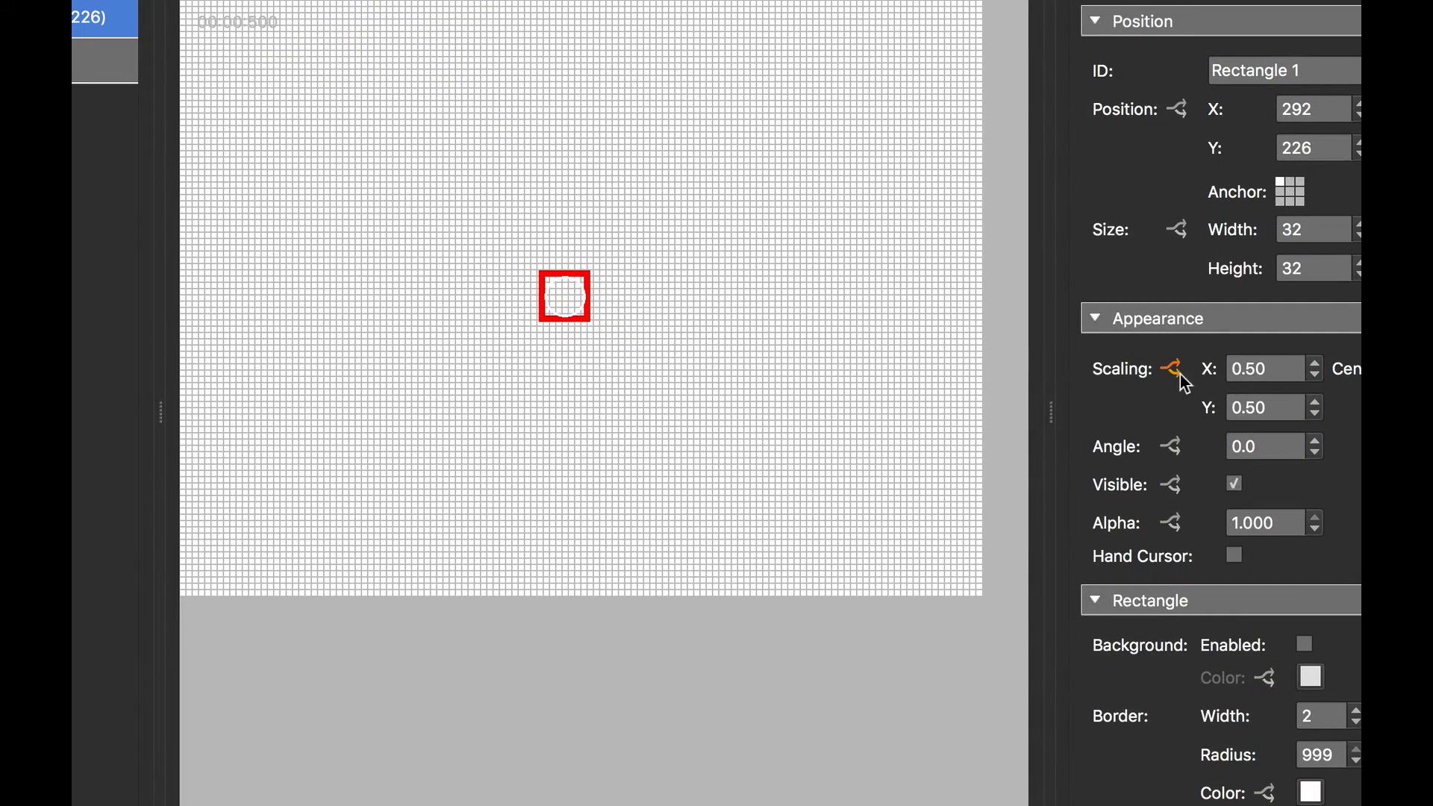
Step: Enable a 0.5-second transition for the rectangle's scaling logic block
click(1179, 373)
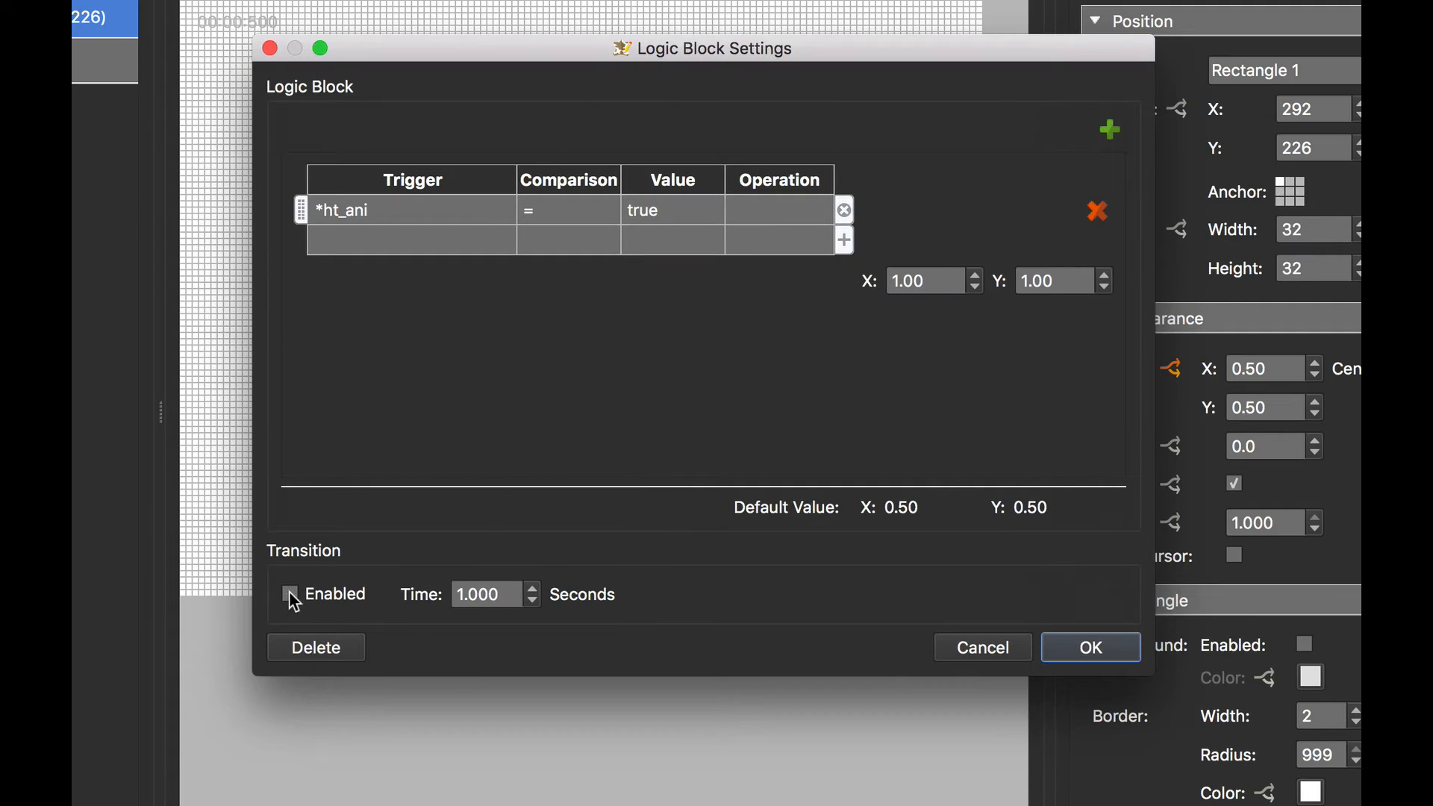
drag(497, 593, 410, 597)
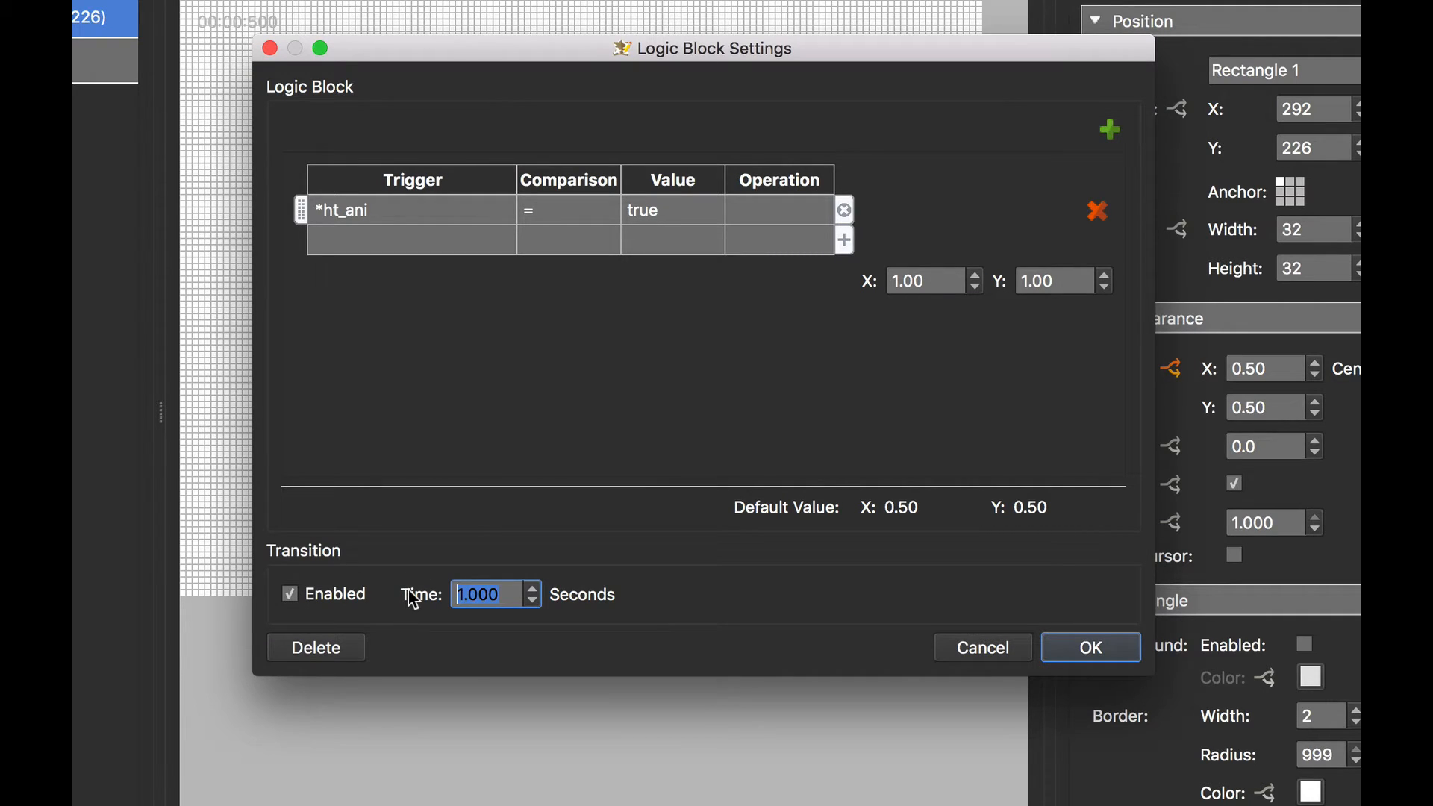
text(.5)
click(1091, 647)
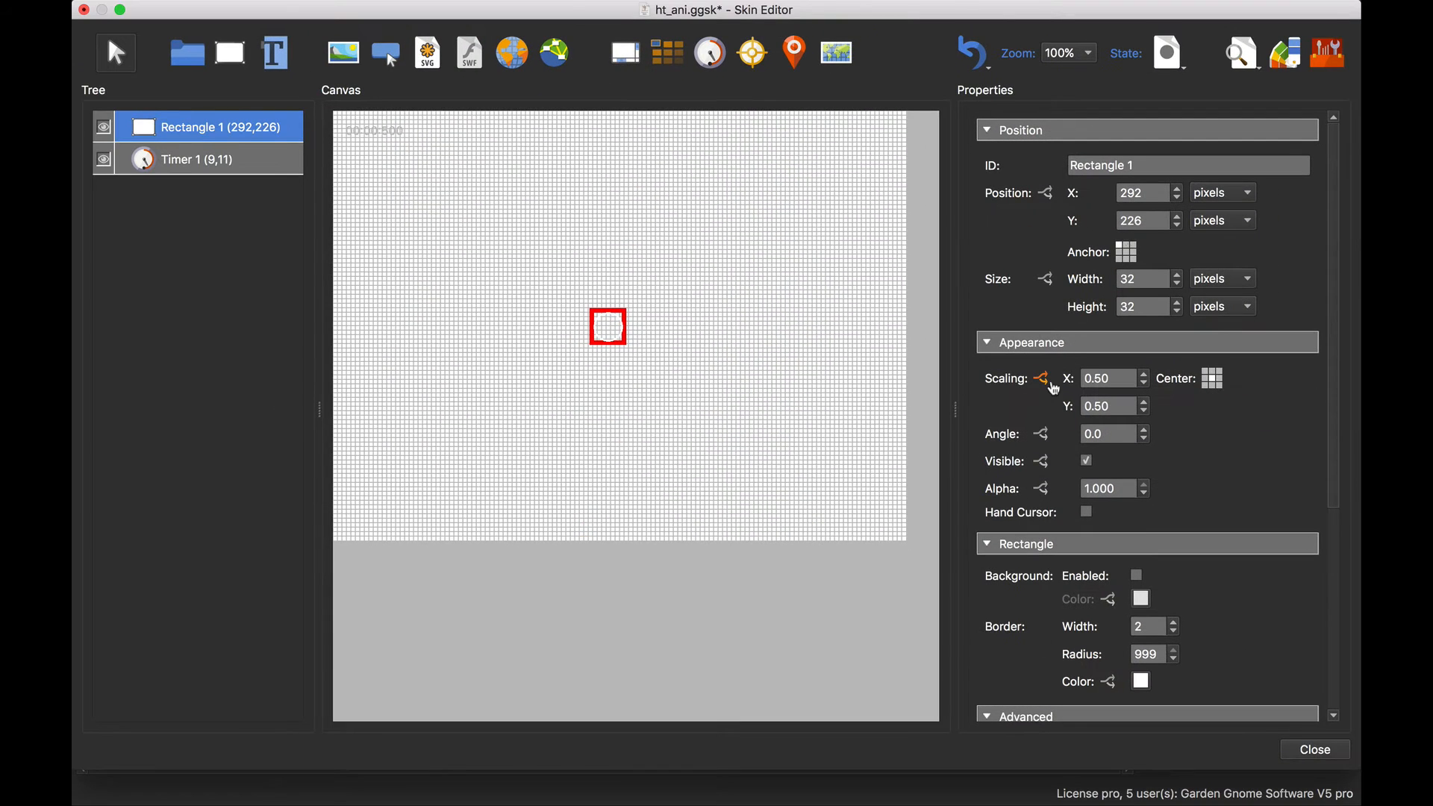
Step: Review the rectangle's scaling logic block and check the scaling animation in the live preview
click(1042, 378)
click(915, 579)
click(1239, 60)
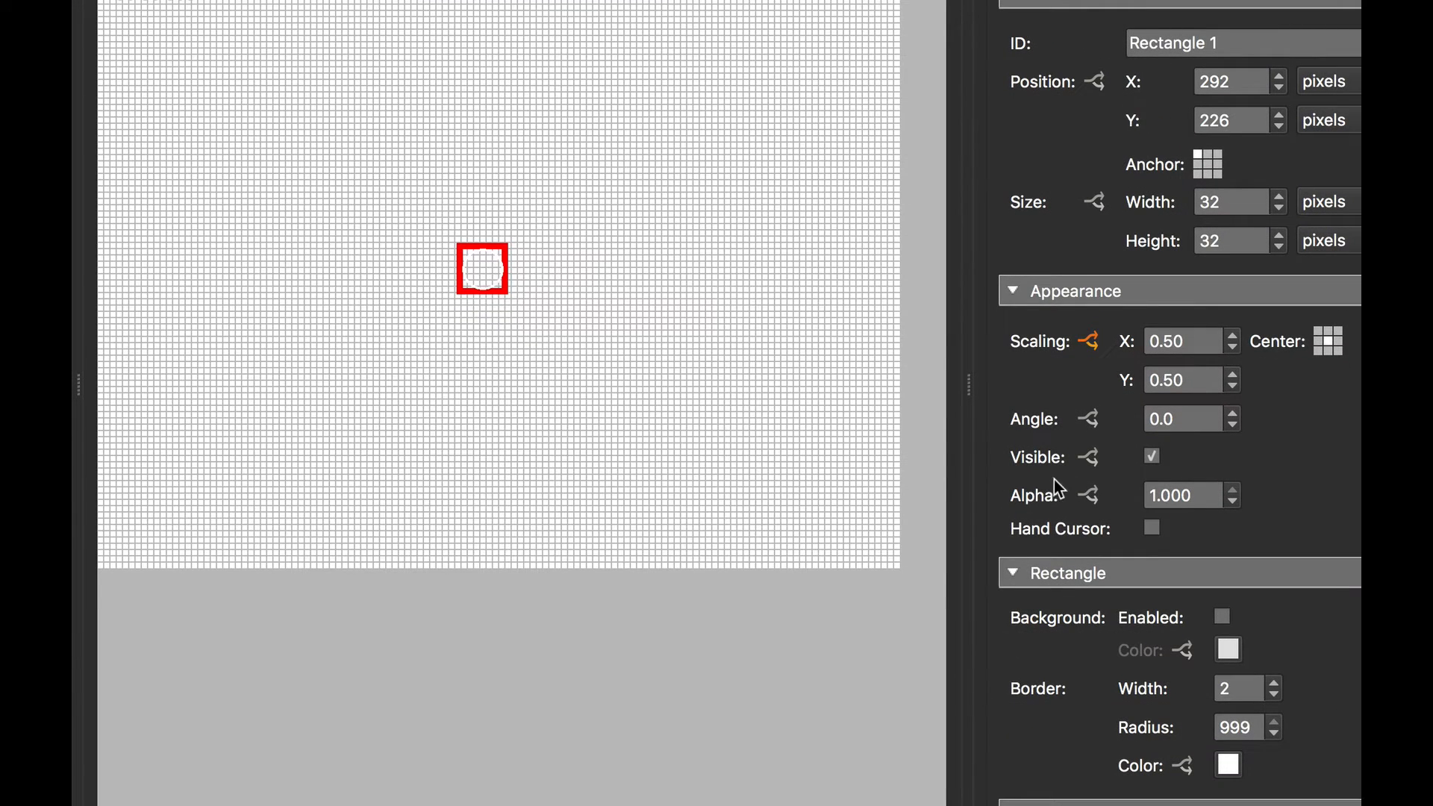
Step: Add an alpha logic block to the rectangle that sets alpha to 0 when ht_ani is true
click(1091, 501)
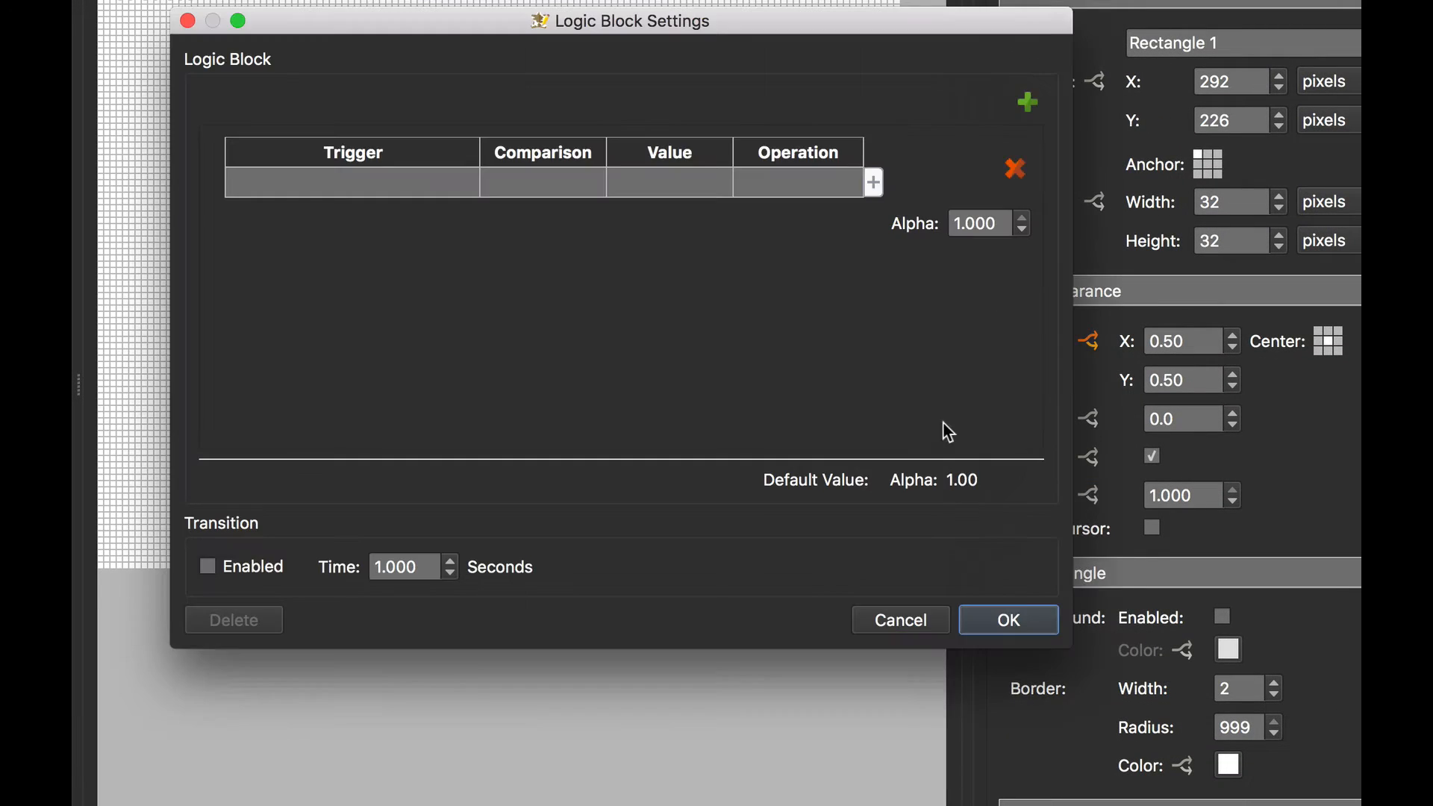
click(308, 186)
click(314, 190)
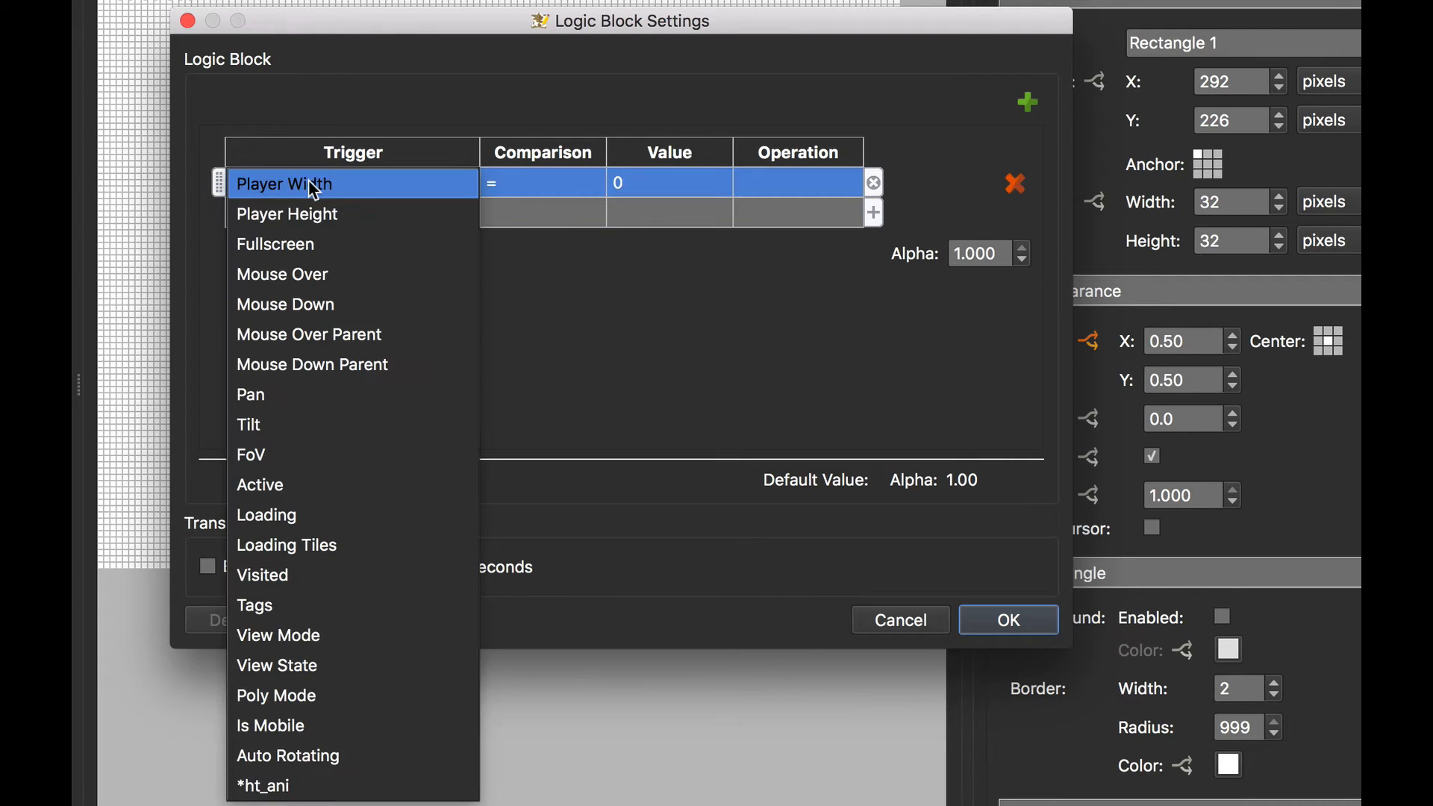
click(336, 787)
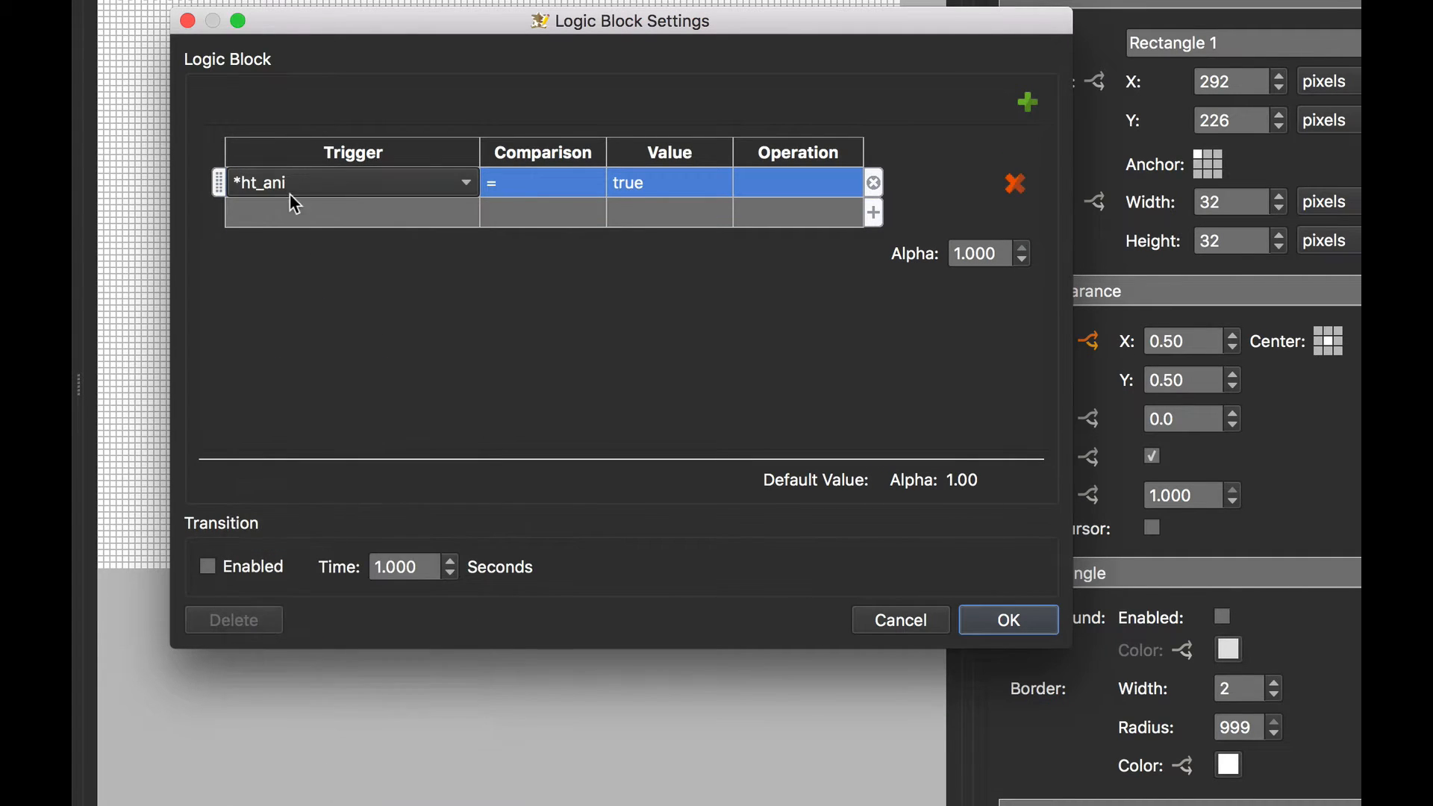
click(996, 254)
drag(996, 254, 923, 262)
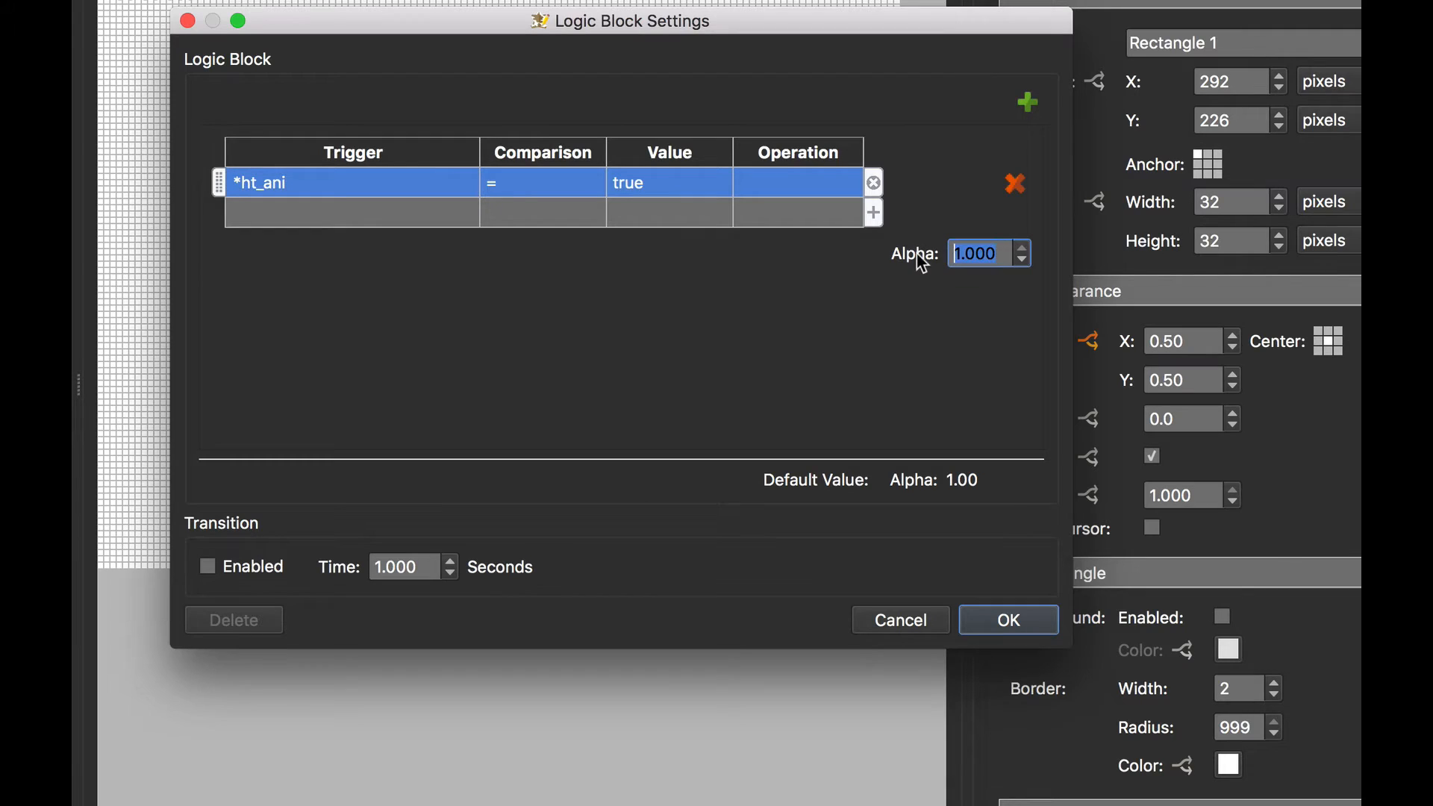
text(0)
click(597, 353)
Step: Enable a 0.5-second transition for the alpha logic block and check the animation in the live preview
click(214, 571)
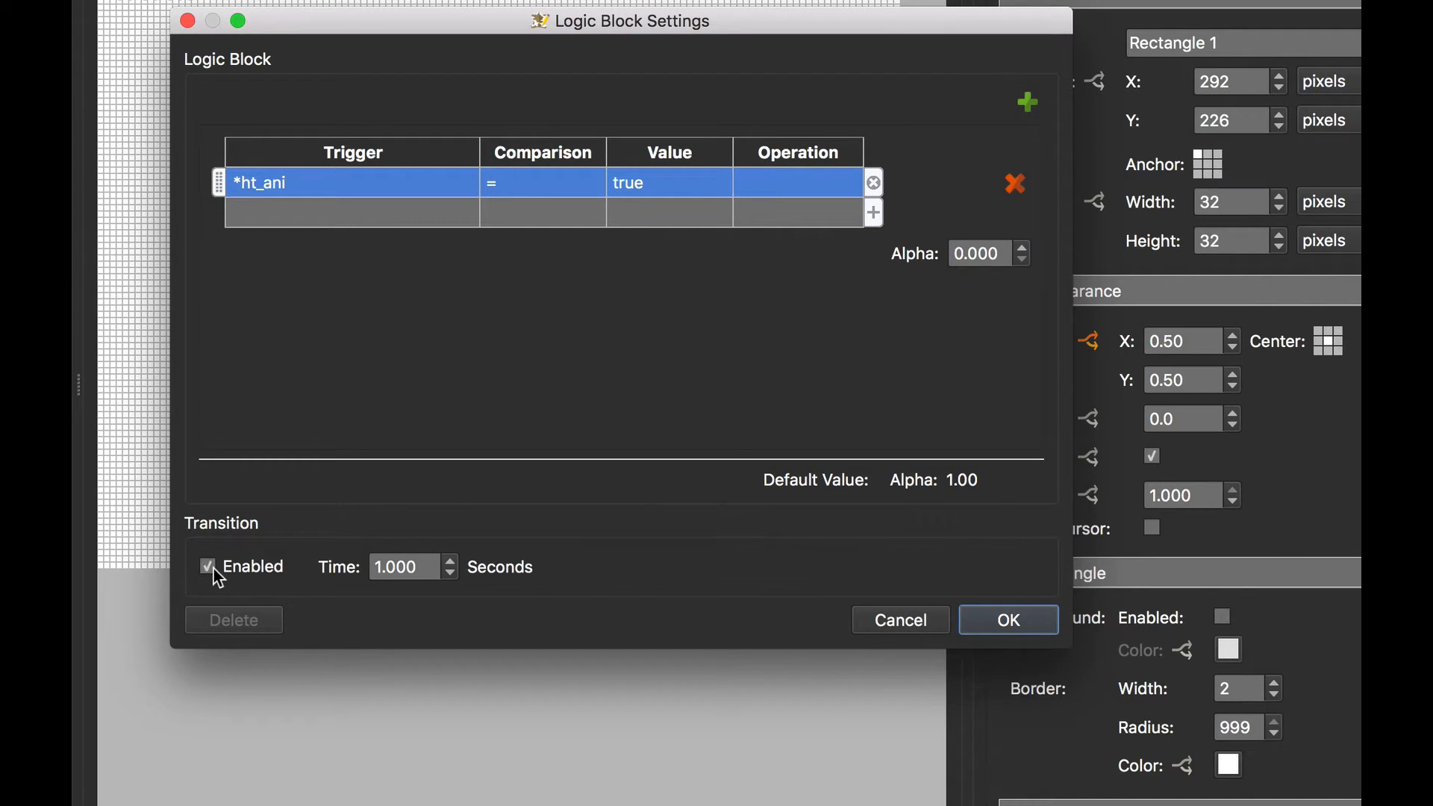
drag(414, 567, 369, 566)
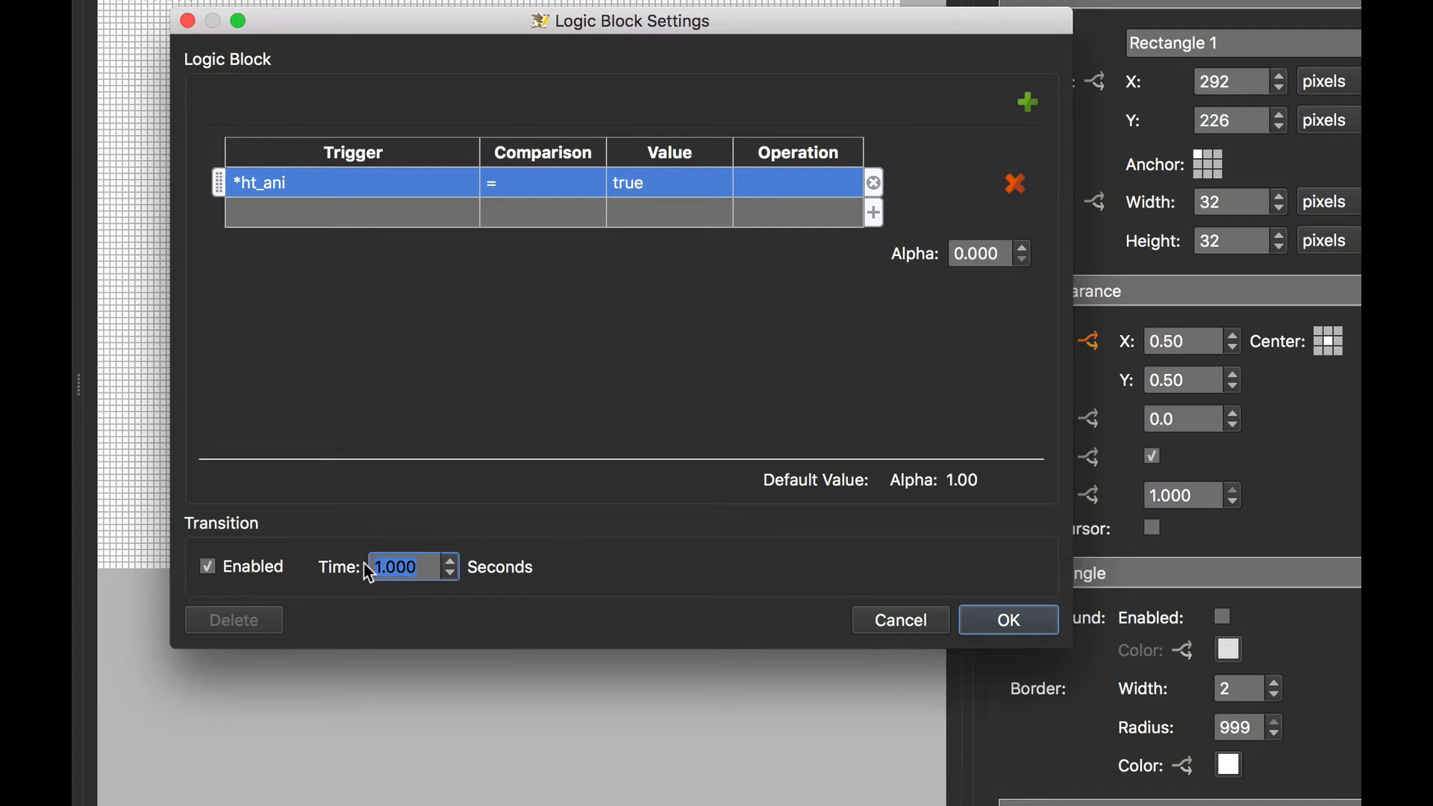
text(.5)
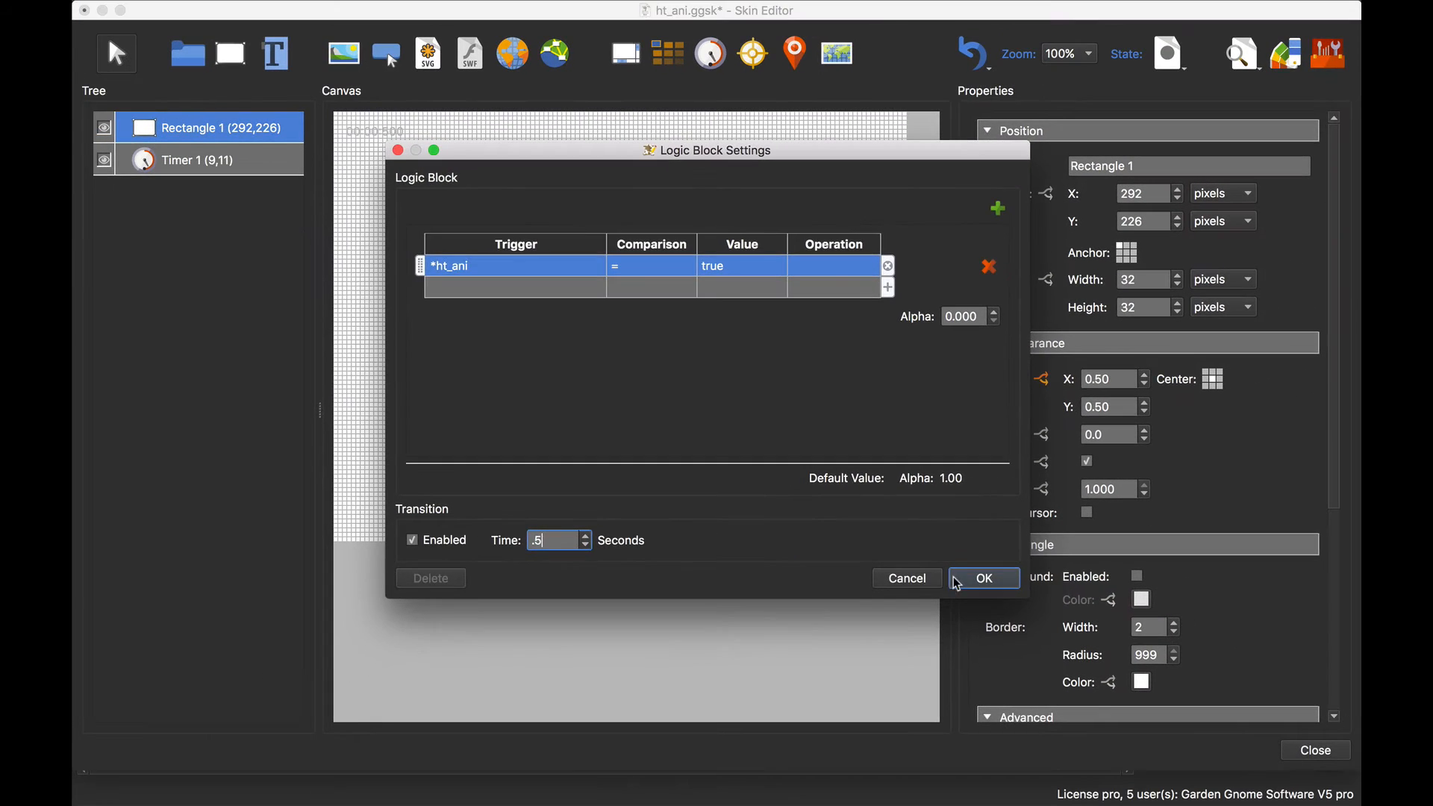
click(1008, 620)
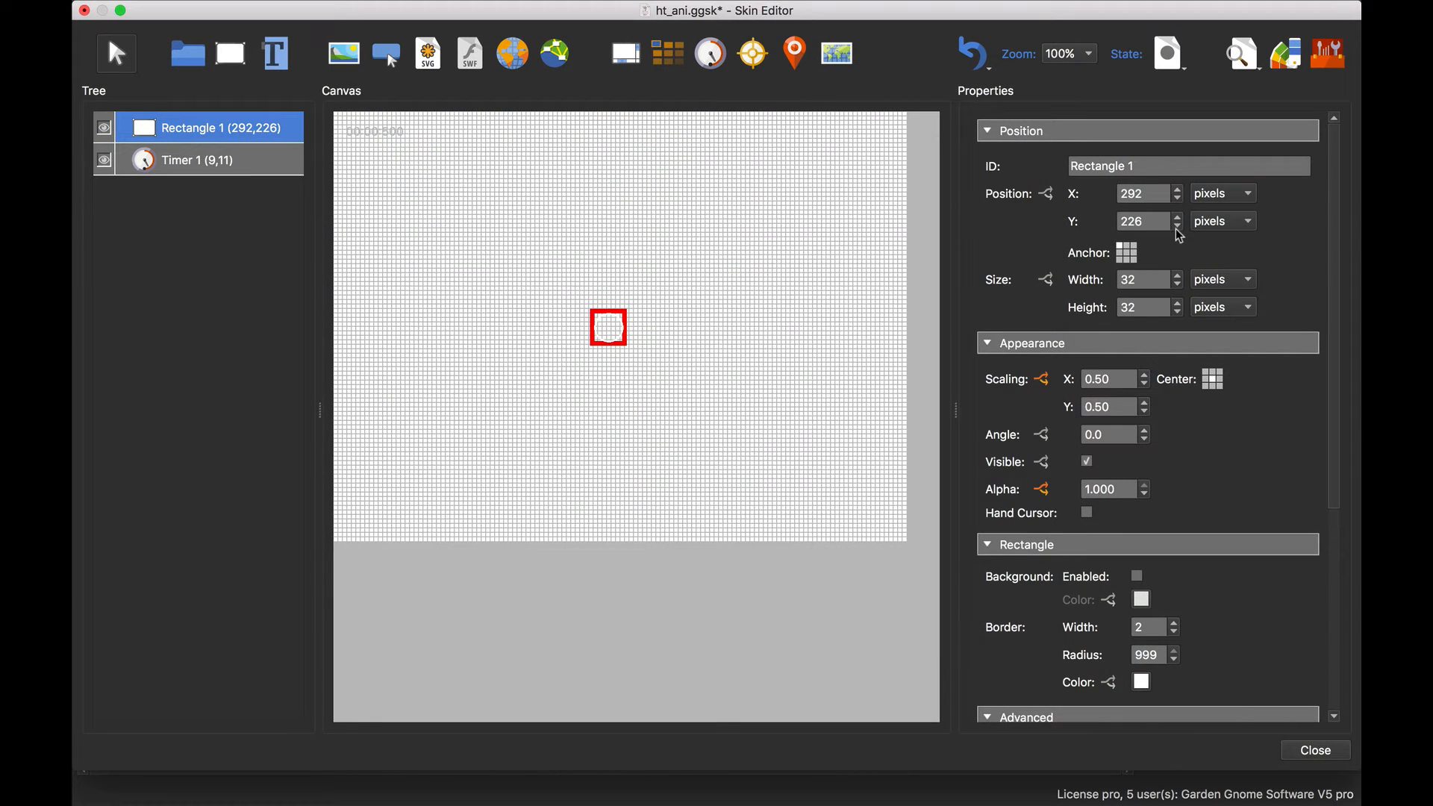
click(1242, 54)
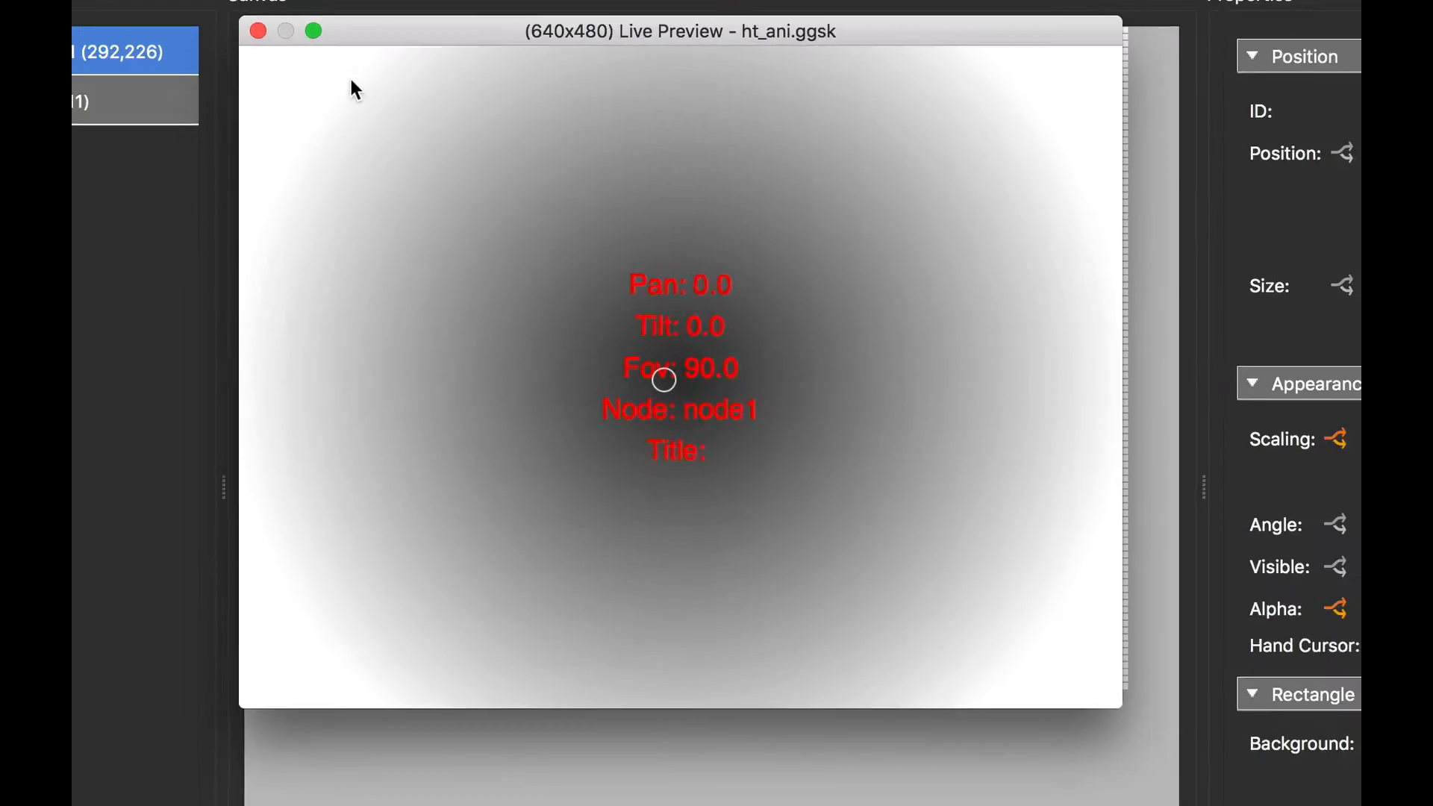
click(257, 31)
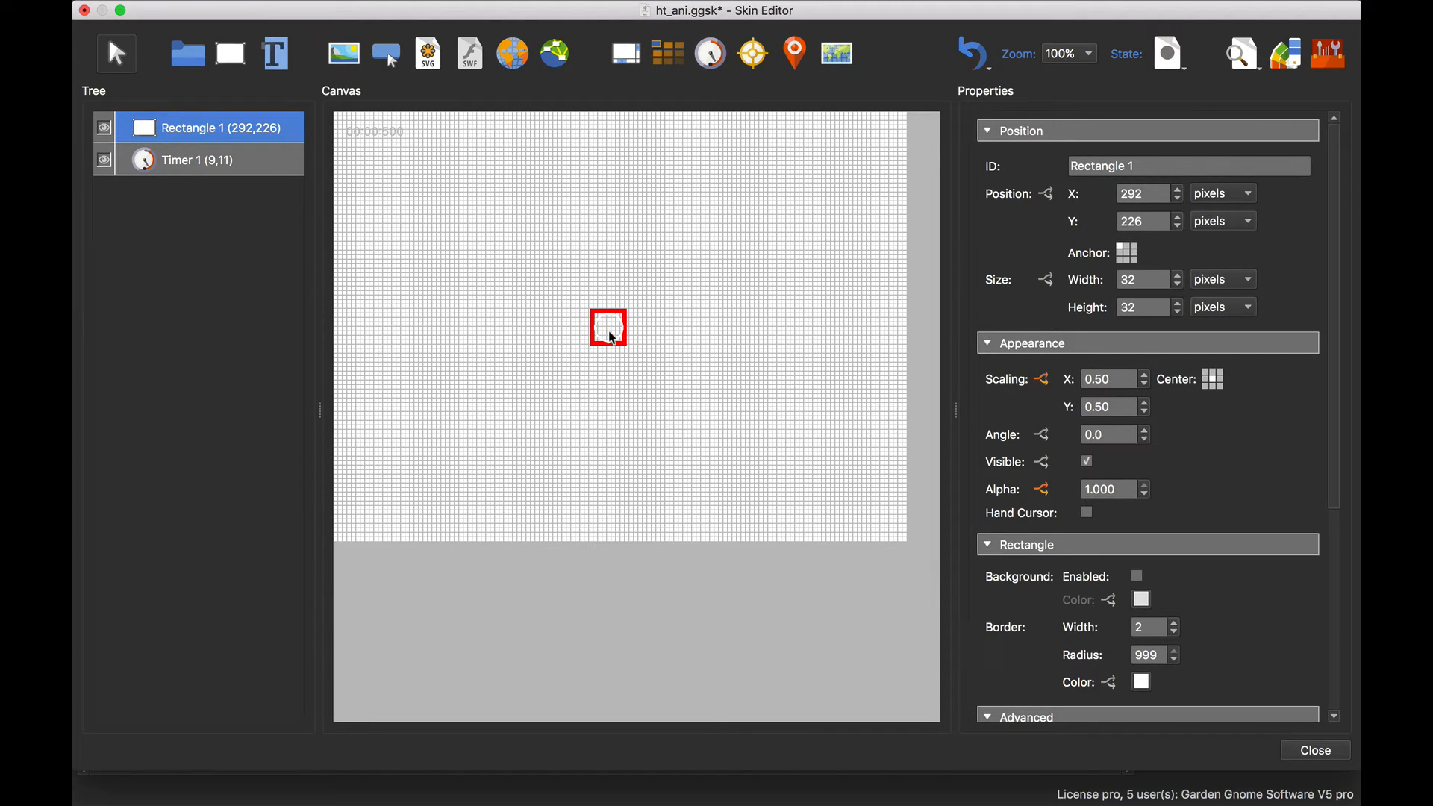
Step: Duplicate the circular rectangle in place and change the copy's ID to Rectangle 2
click(607, 388)
key(super+v)
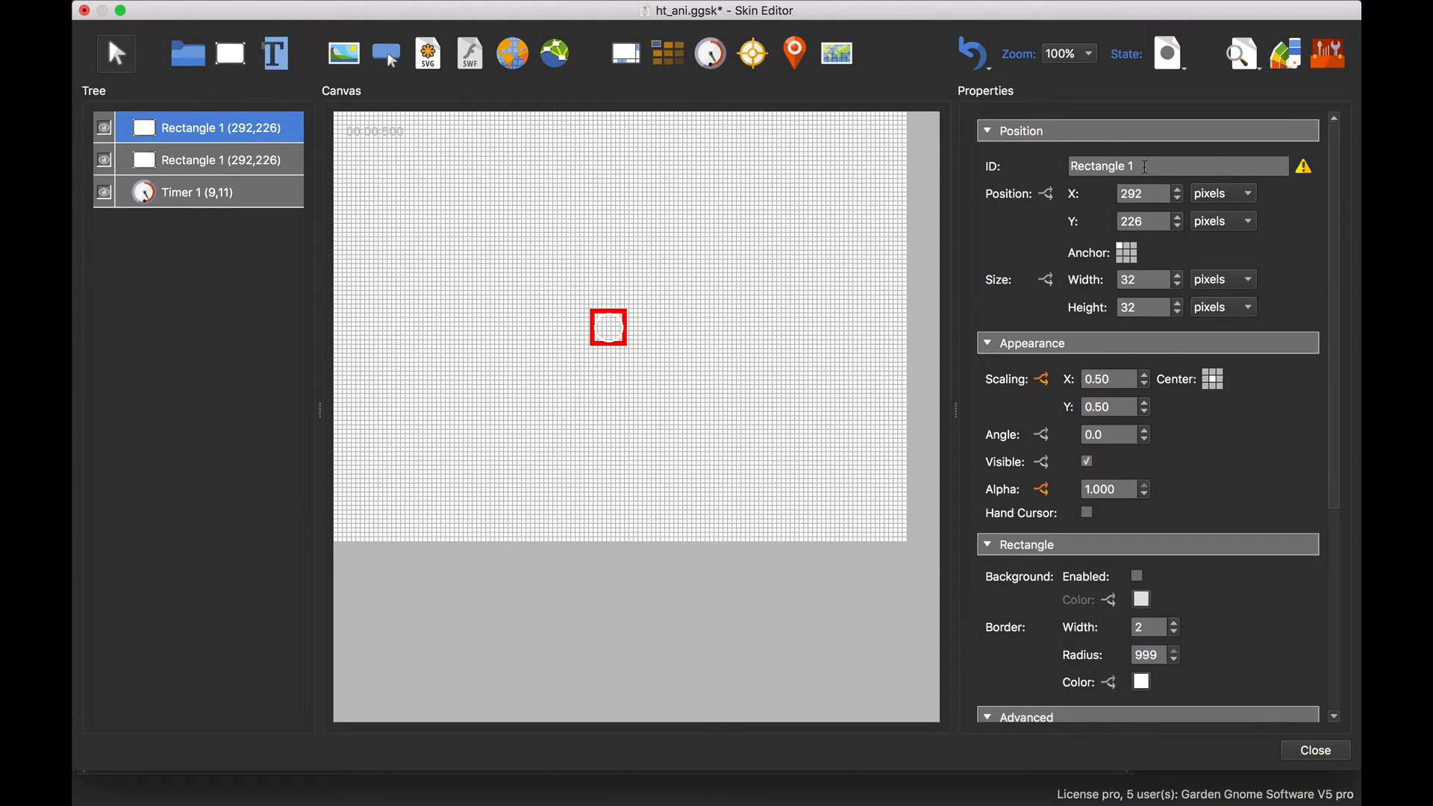
click(1145, 166)
key(BackSpace)
text(2)
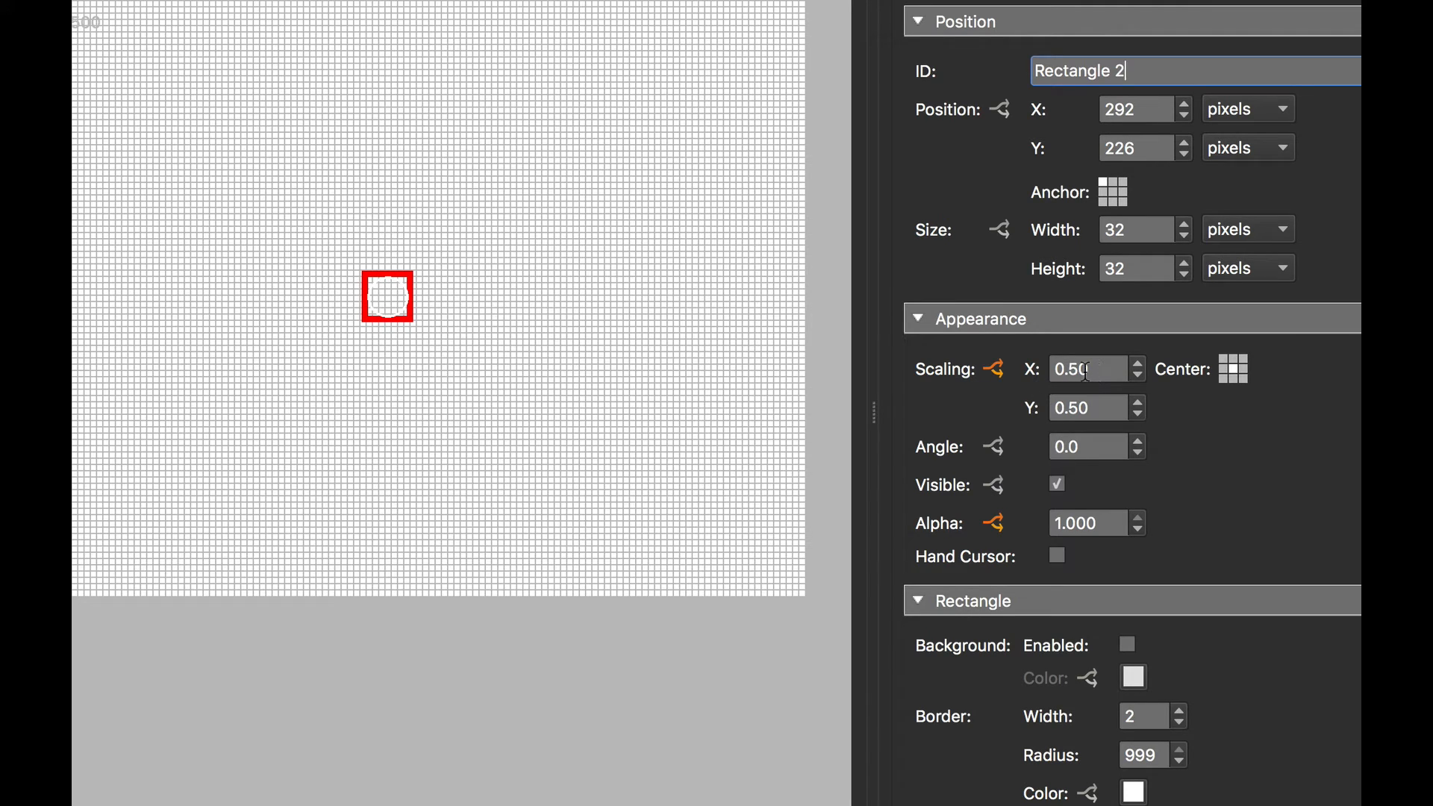
Step: Set the default scaling of Rectangle 2 to 1 in both X and Y
drag(1091, 371, 1057, 369)
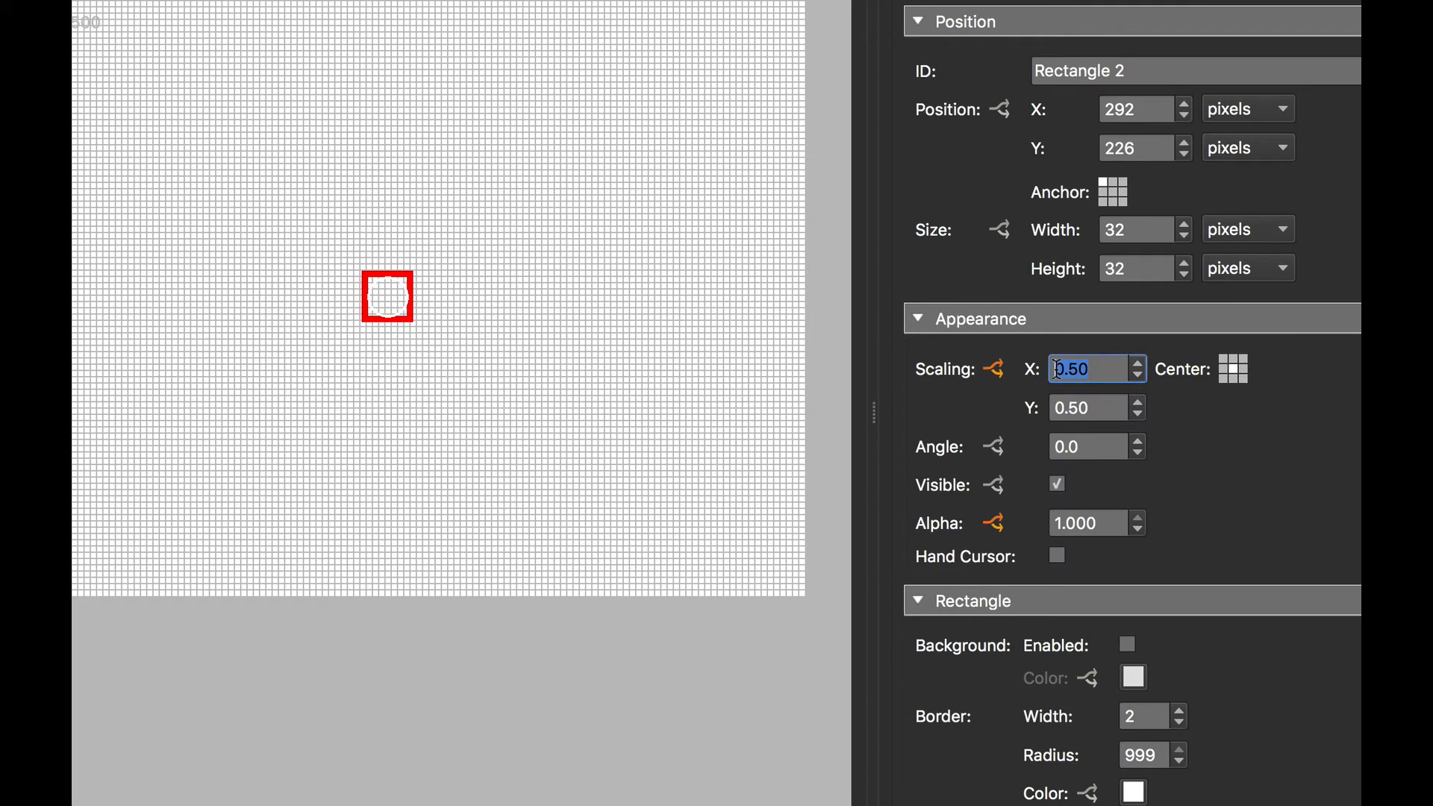
text(1)
key(Tab)
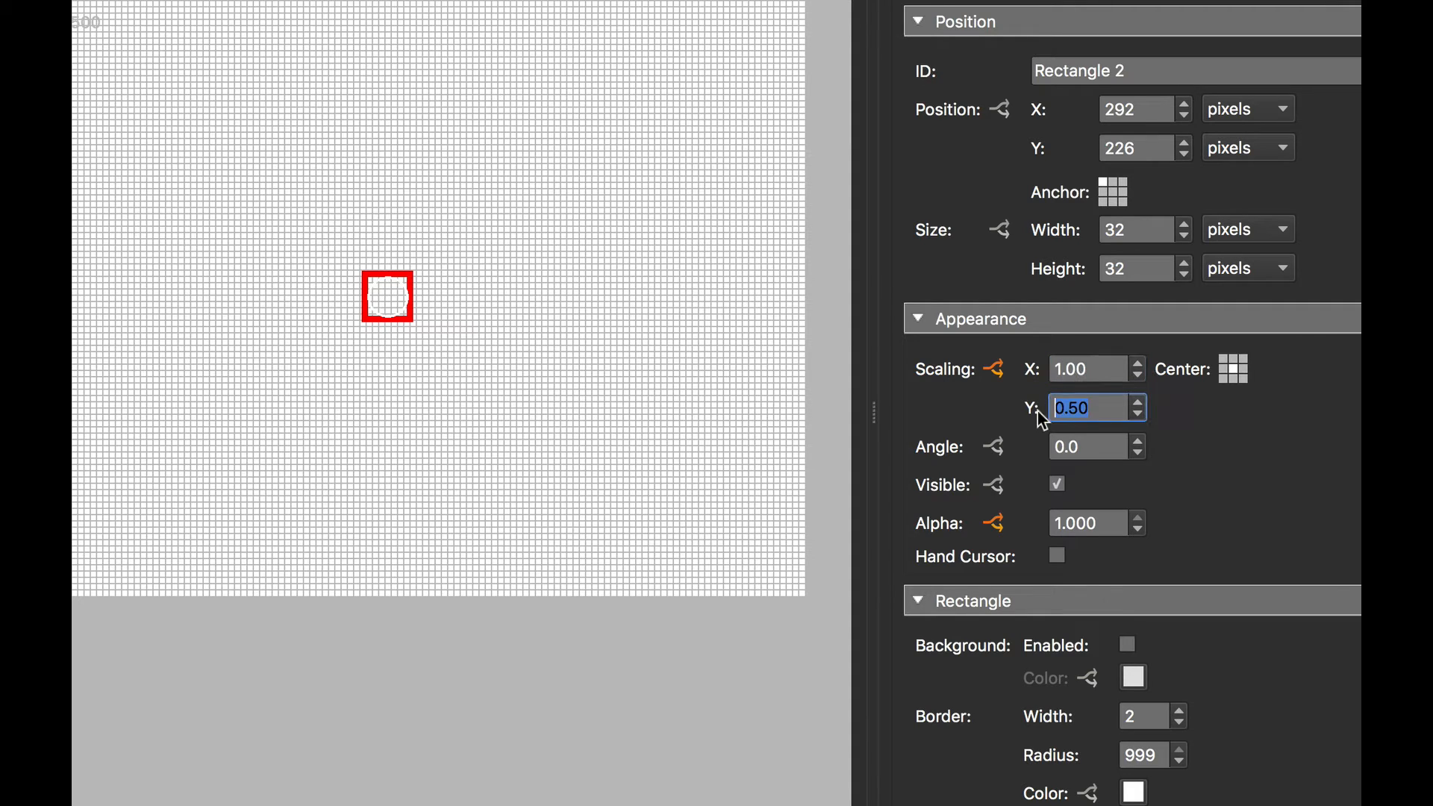
text(1)
Step: Change Rectangle 2's scaling logic block to X 0.5 and Y 0.5 when ht_ani is true
click(994, 370)
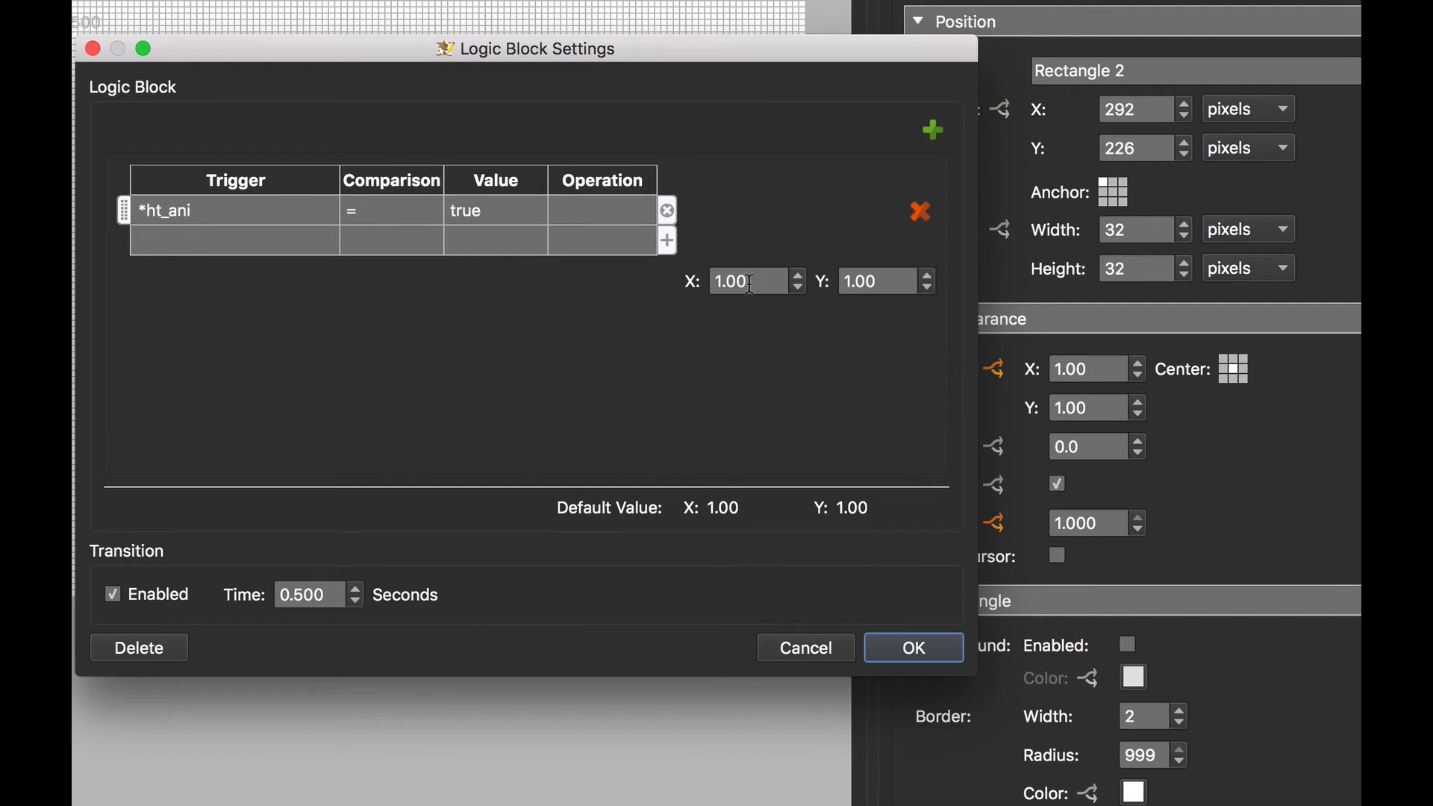
drag(749, 283, 695, 289)
text(.5)
key(Tab)
text(.5)
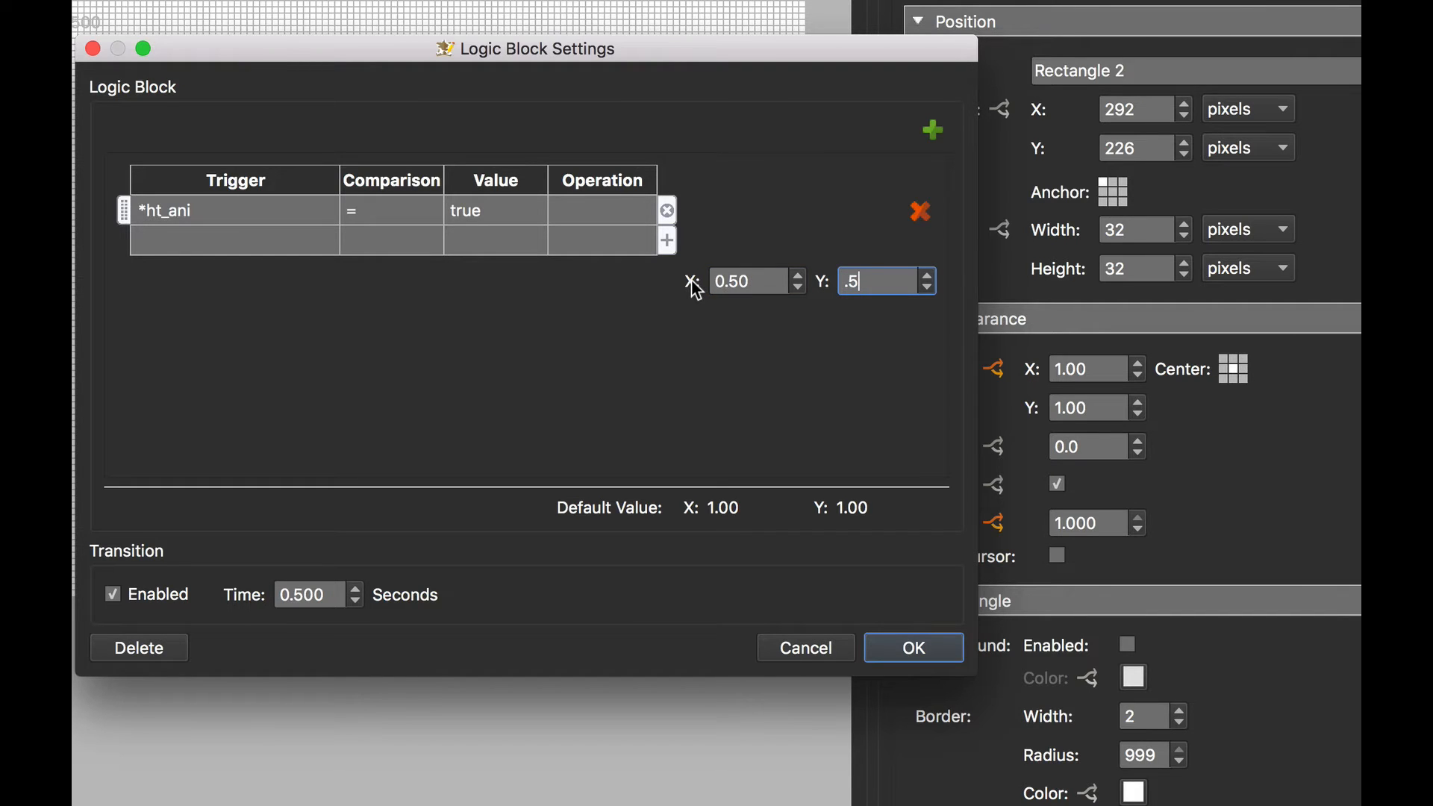
click(911, 649)
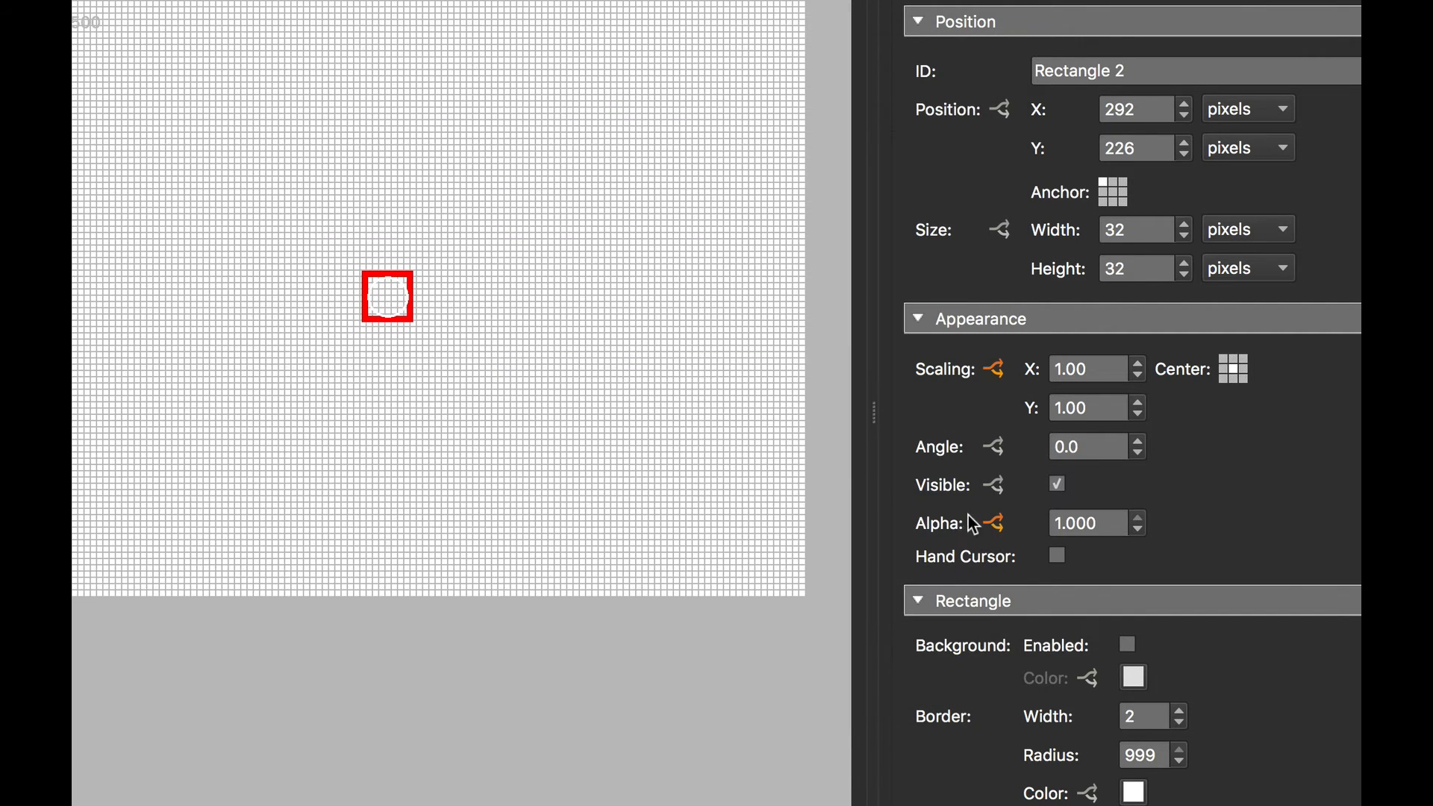
Step: Set the default alpha of Rectangle 2 to 0
click(1091, 525)
right_click(1090, 525)
key(Escape)
drag(1090, 525, 1037, 540)
text(0)
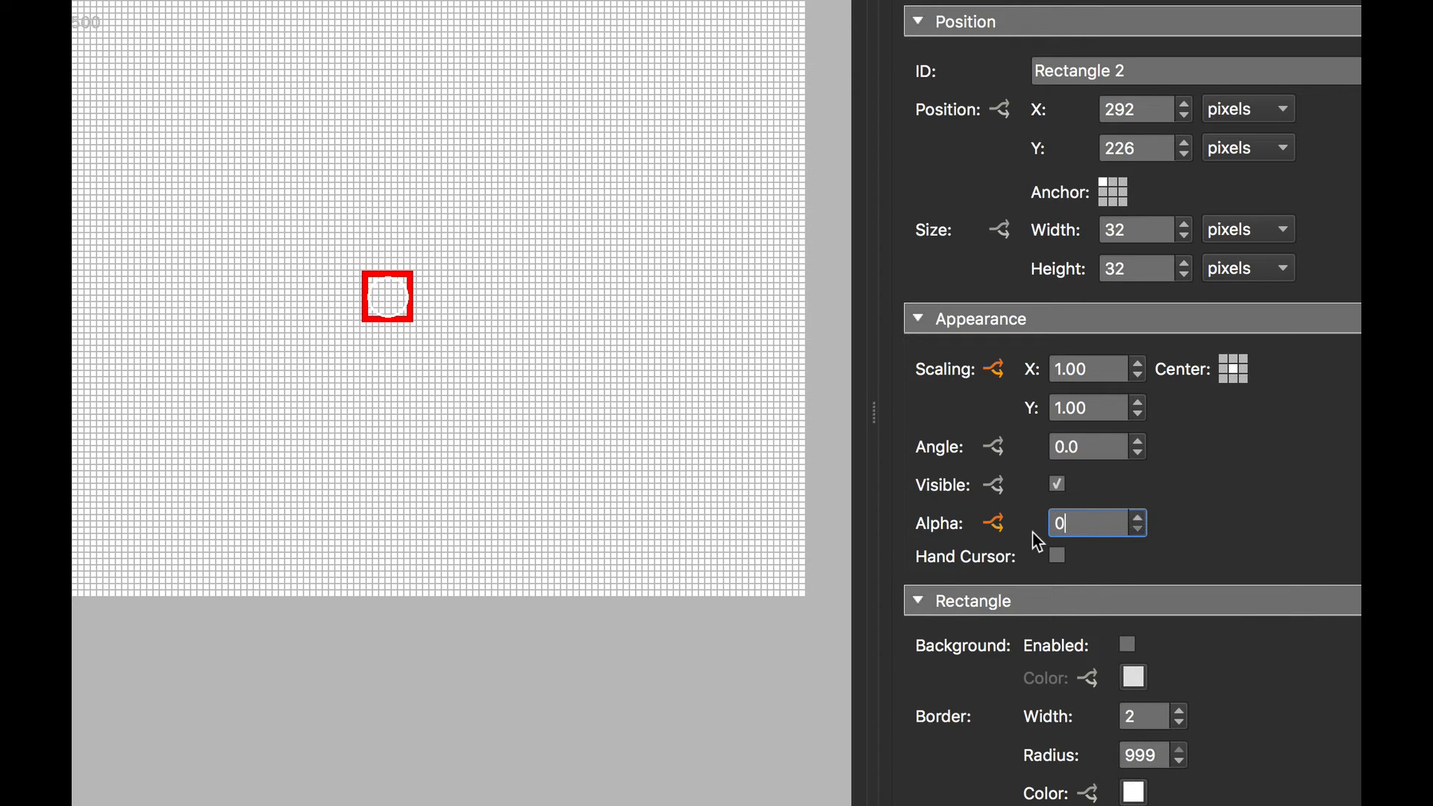
Step: Set Rectangle 2's alpha logic block to 1 when ht_ani is true and check the animation in the live preview
click(991, 525)
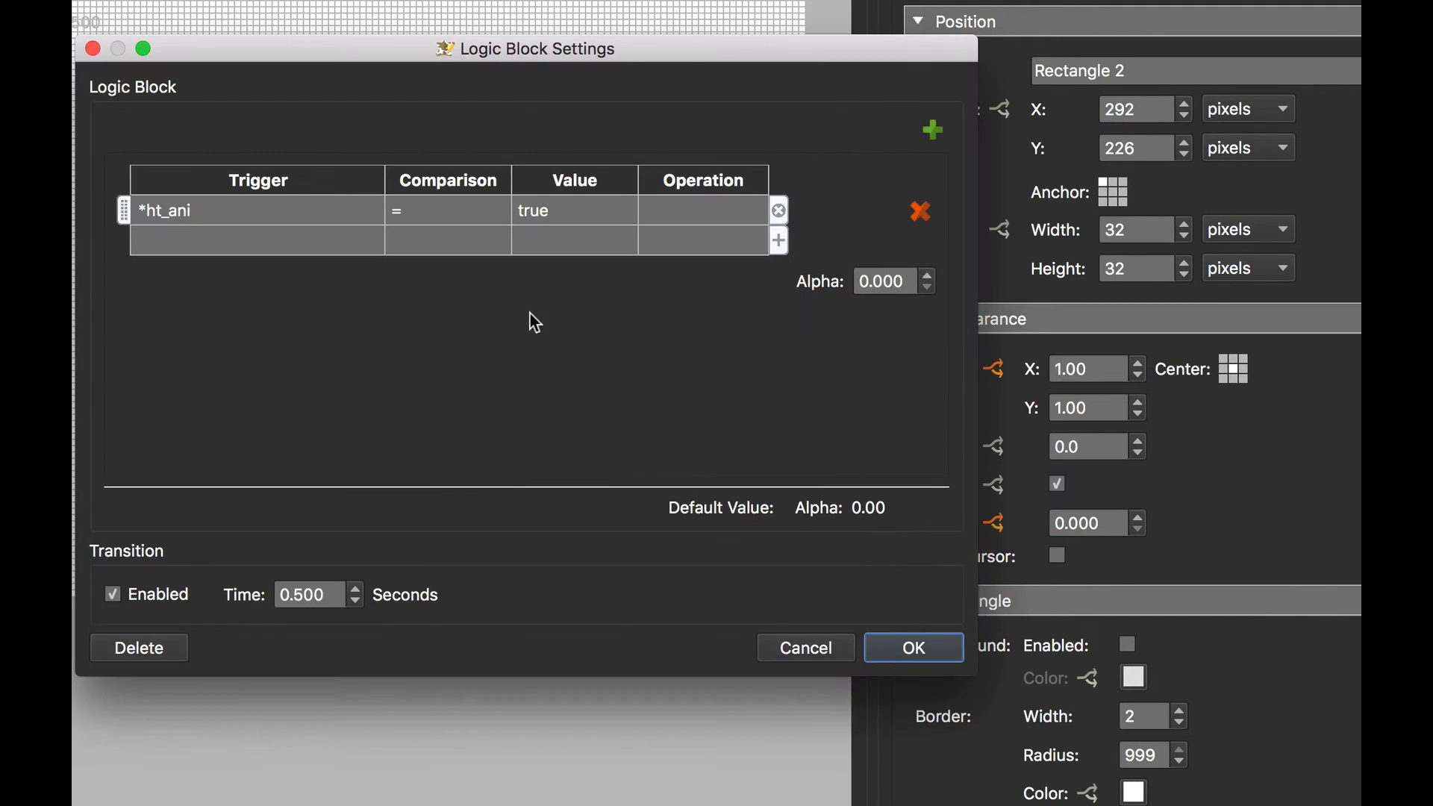
drag(903, 288, 823, 289)
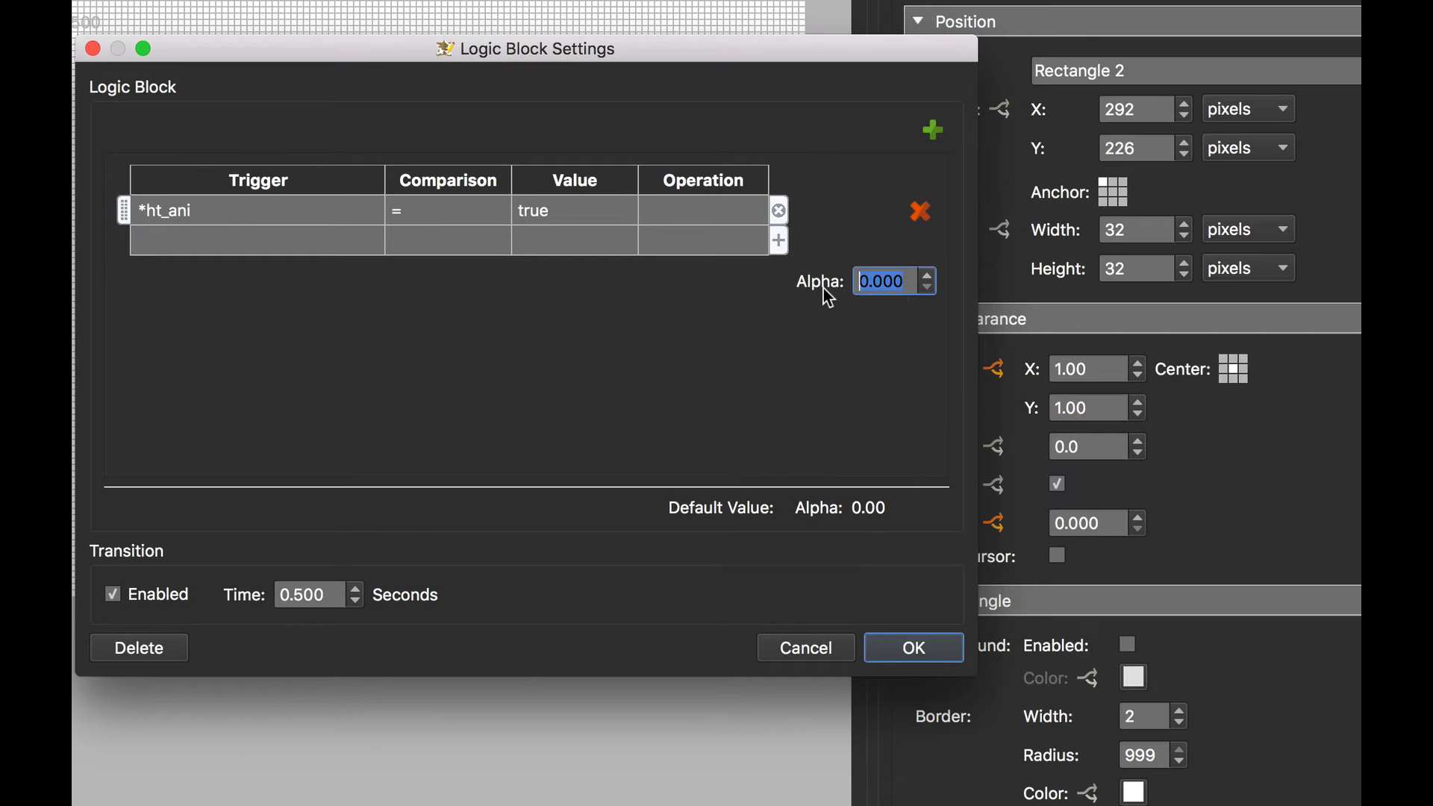
text(1)
click(889, 647)
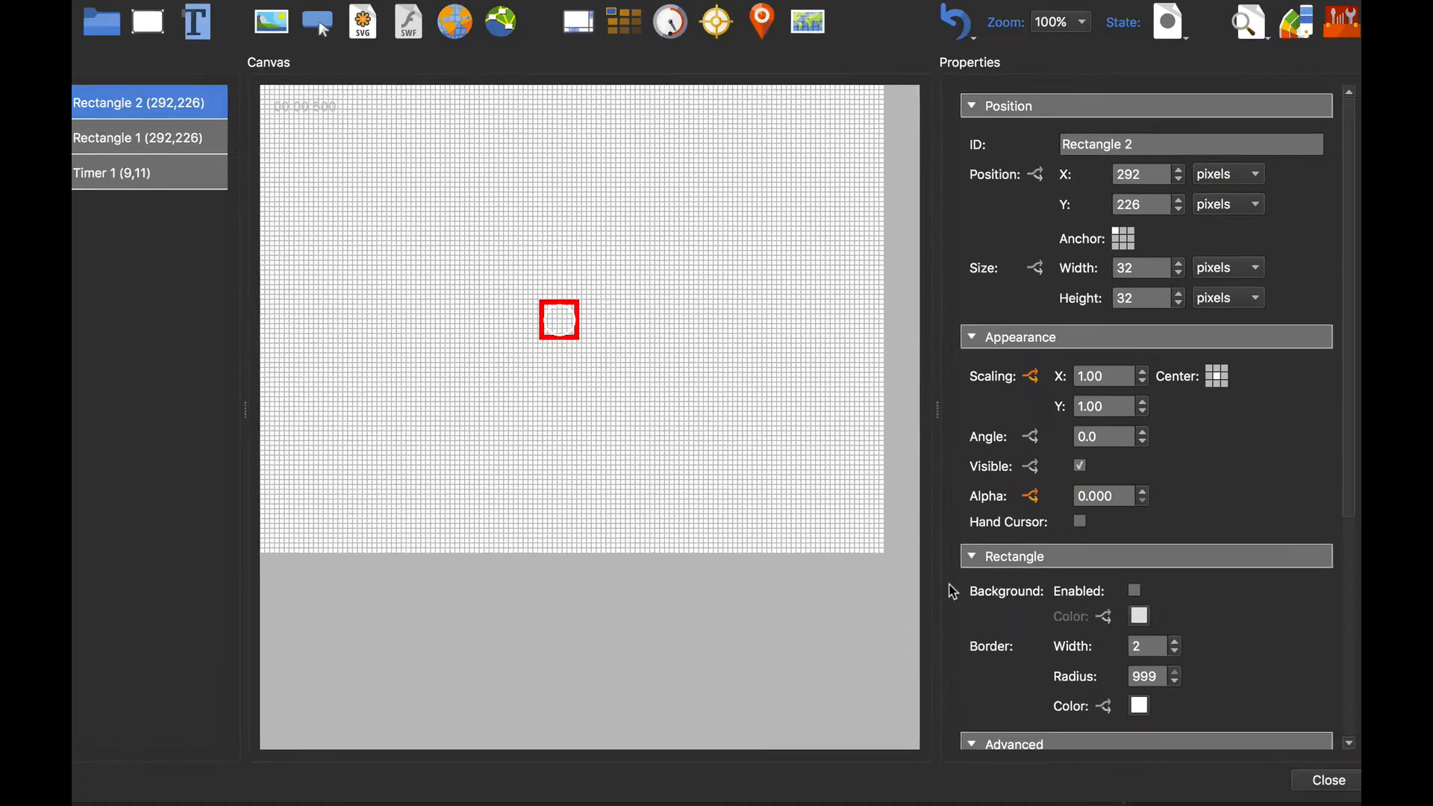
click(387, 50)
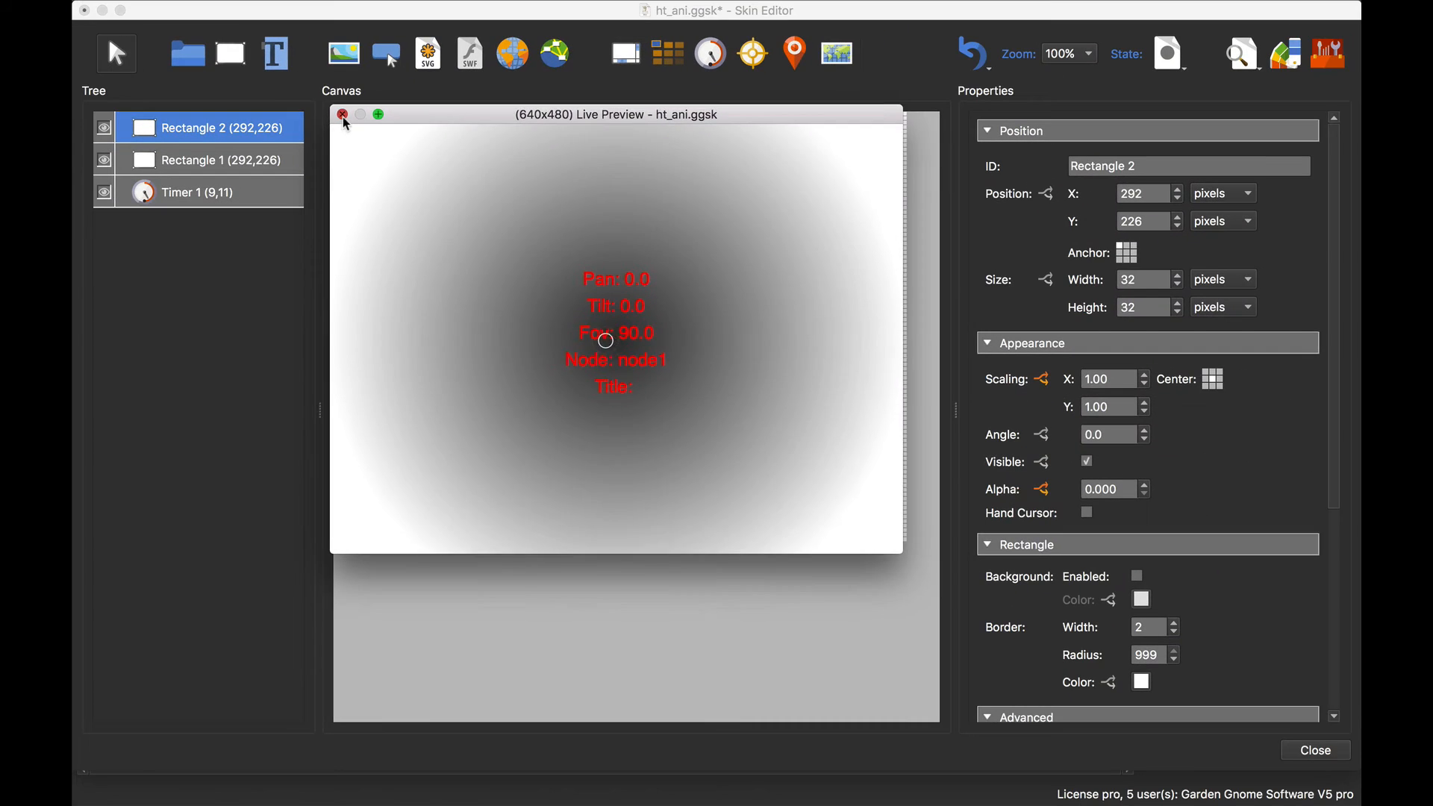
click(342, 115)
Step: Group Rectangle 1 and Rectangle 2 together in a new container
click(222, 161)
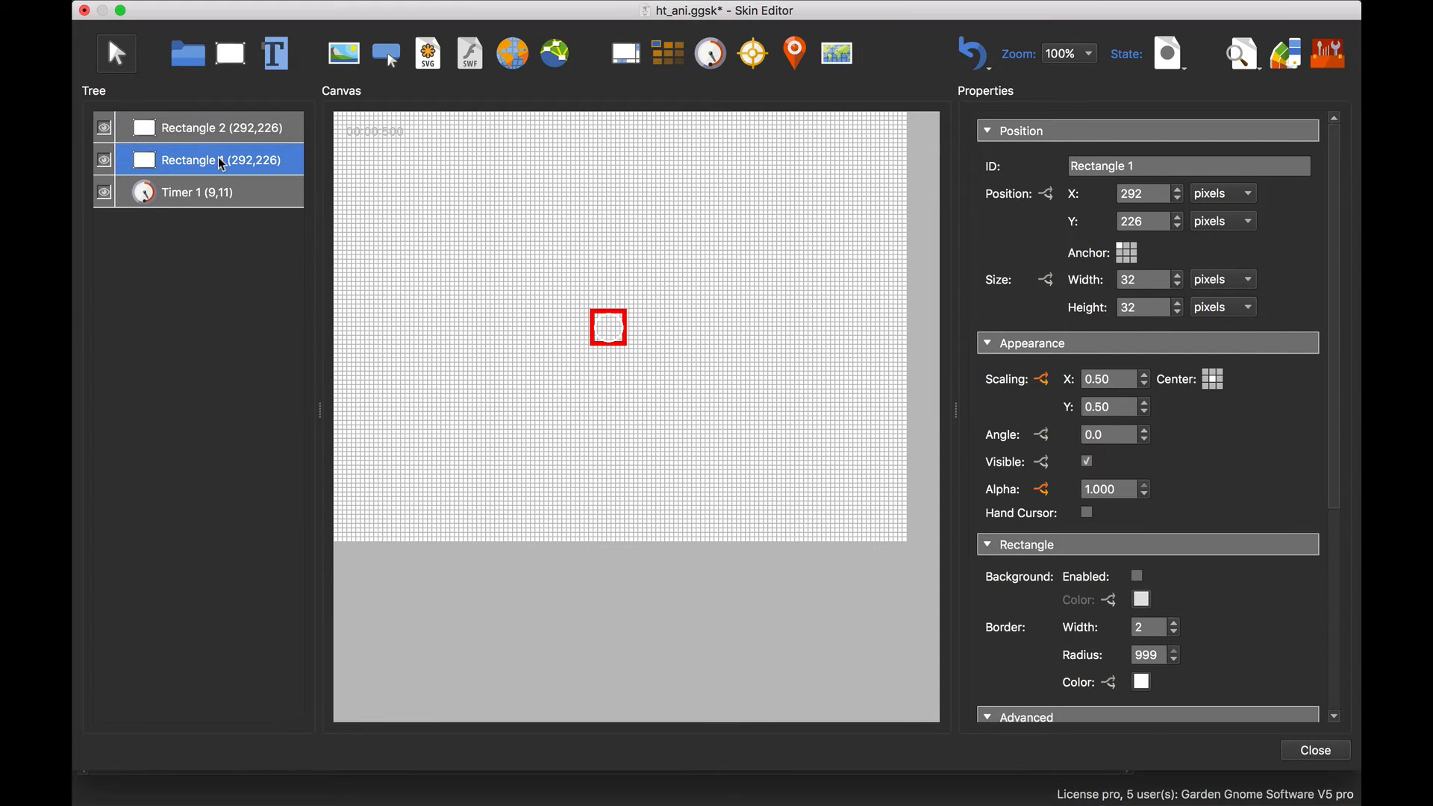
shift+click(231, 134)
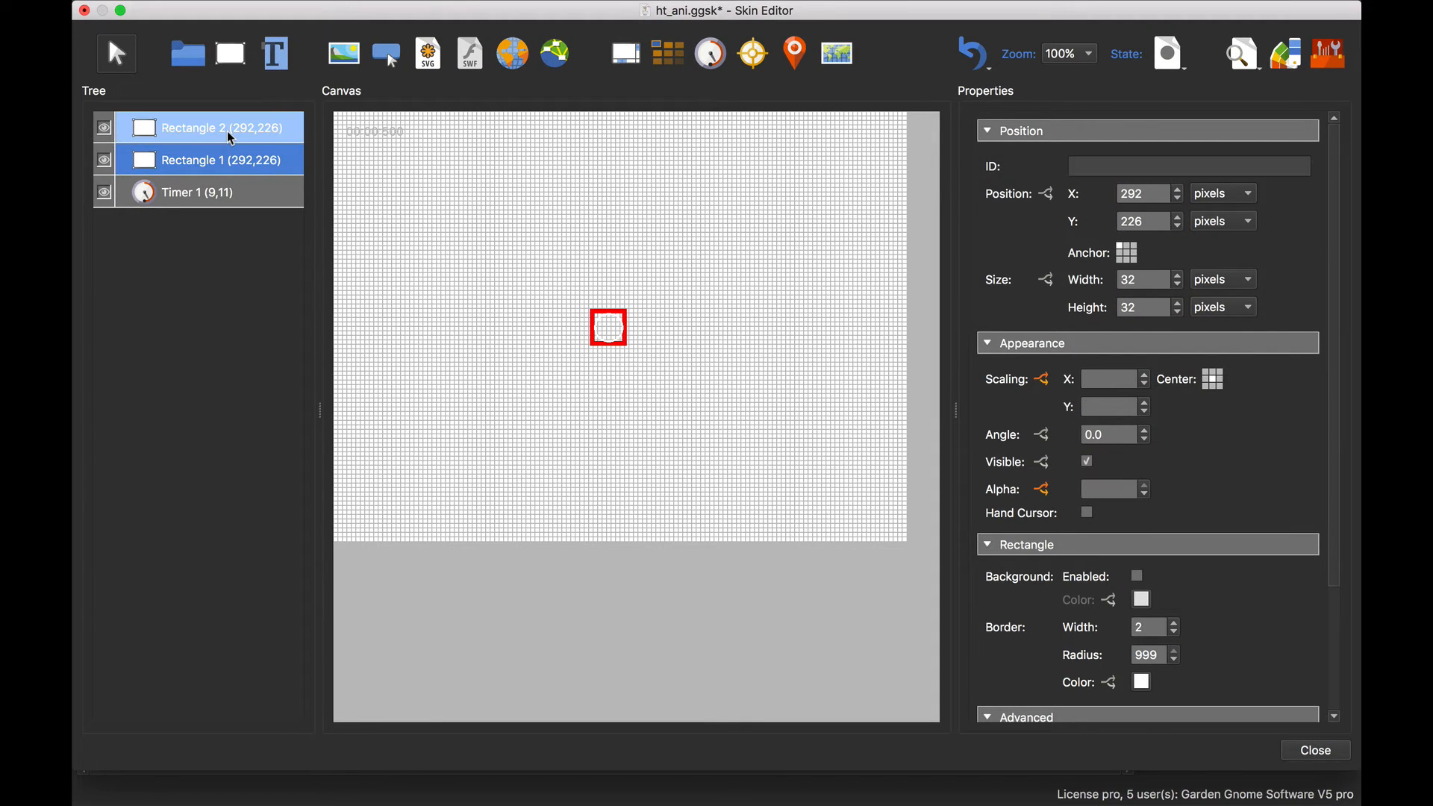
click(193, 65)
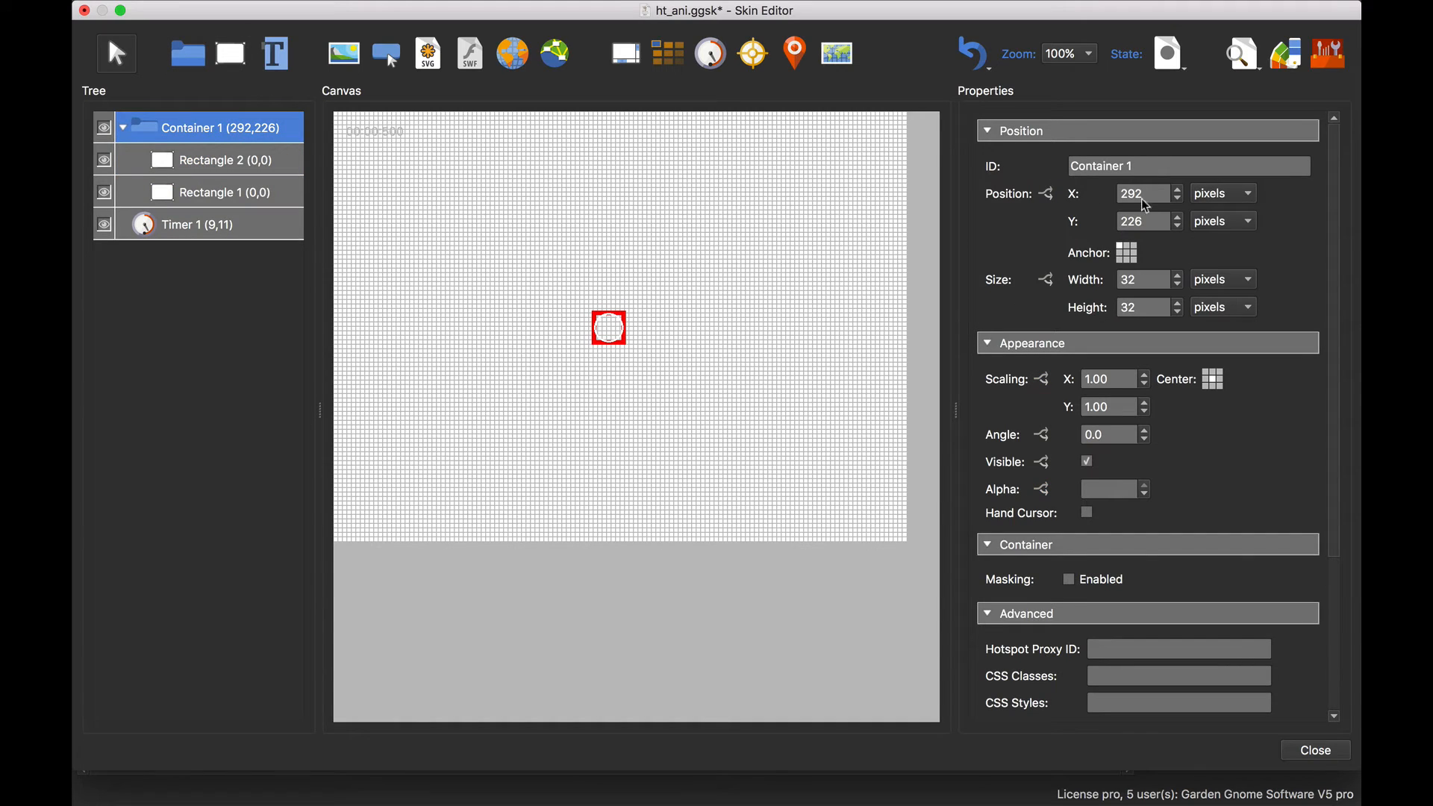
Step: Change the container's ID to ht_image and collapse it in the element tree
drag(1149, 168, 1058, 169)
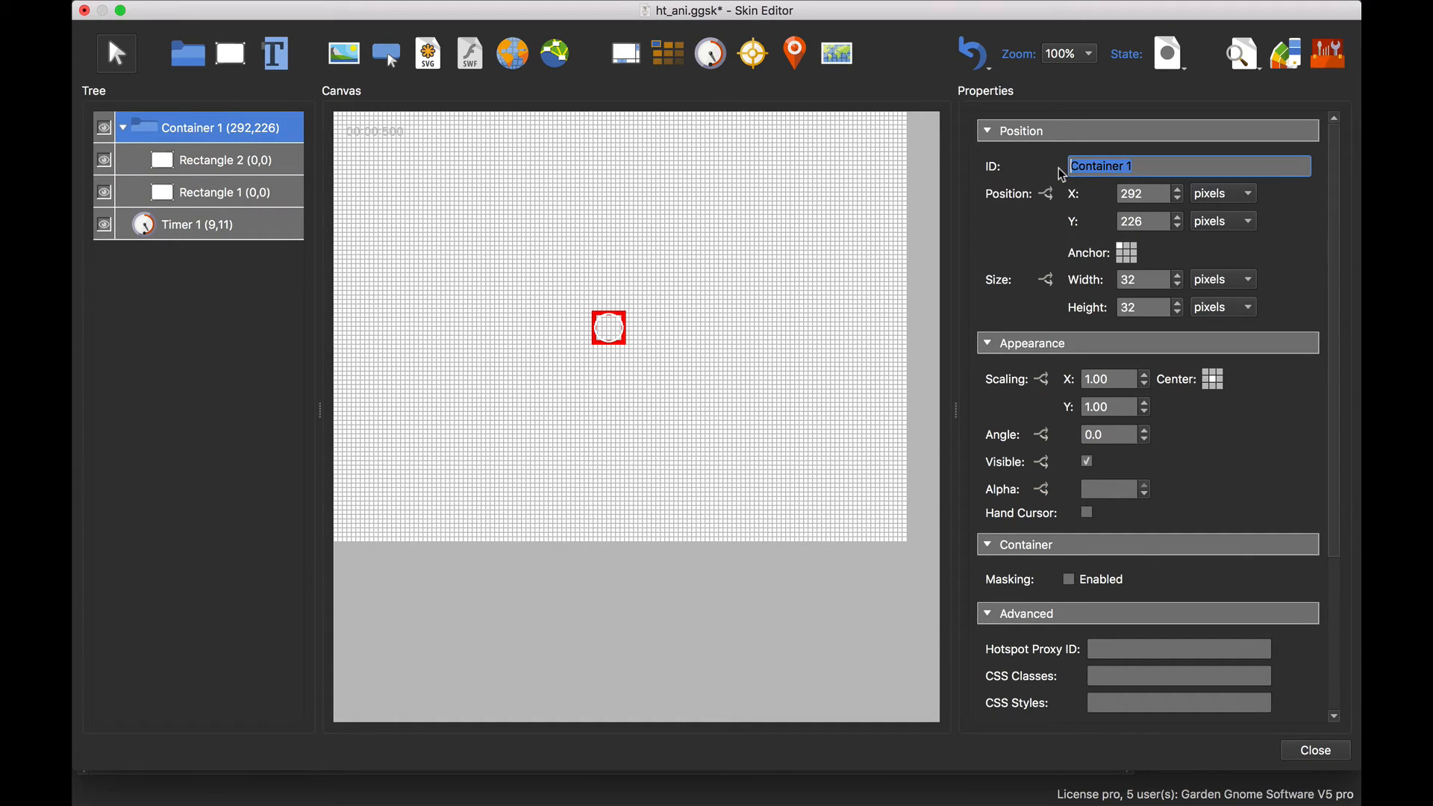
text(ht)
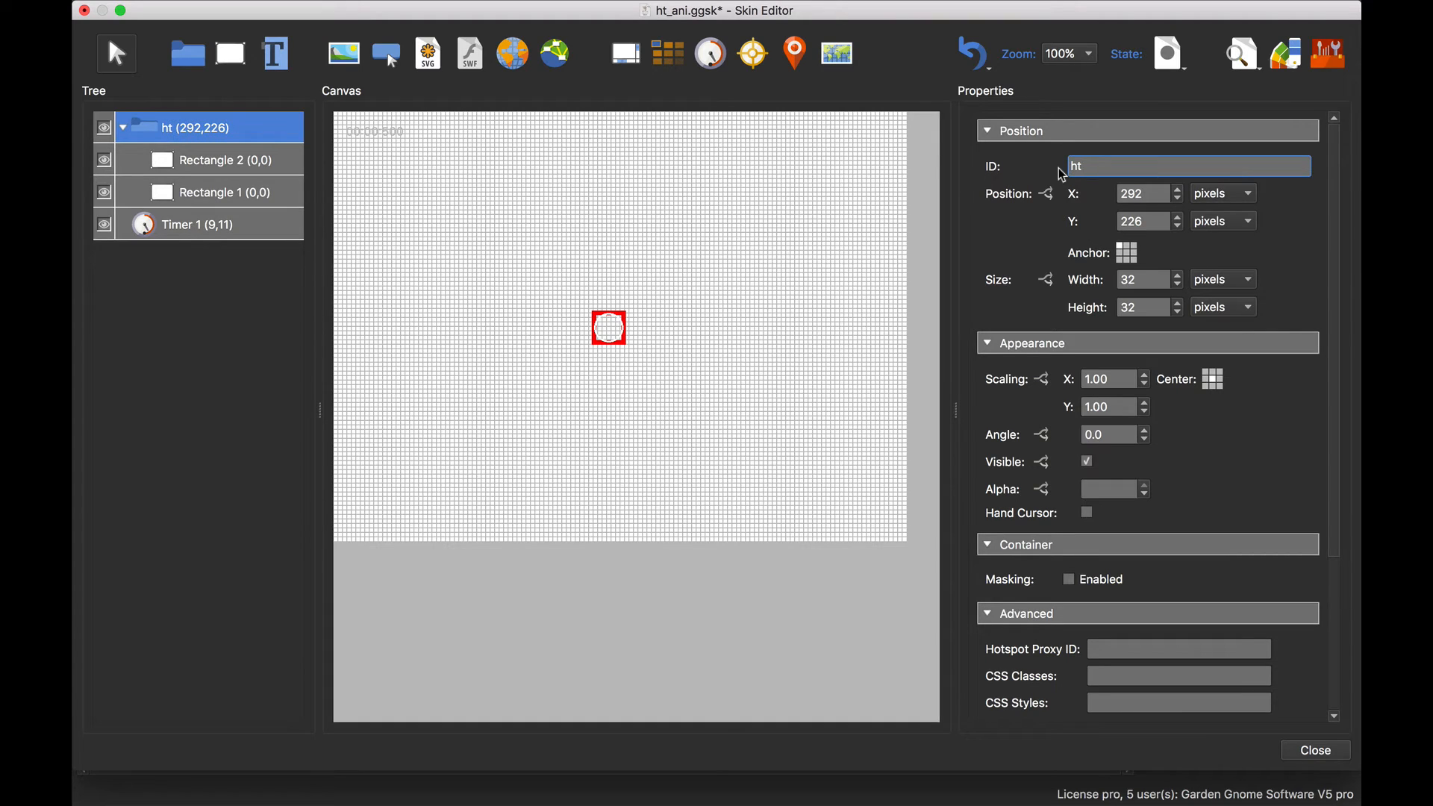
text(_image)
click(123, 128)
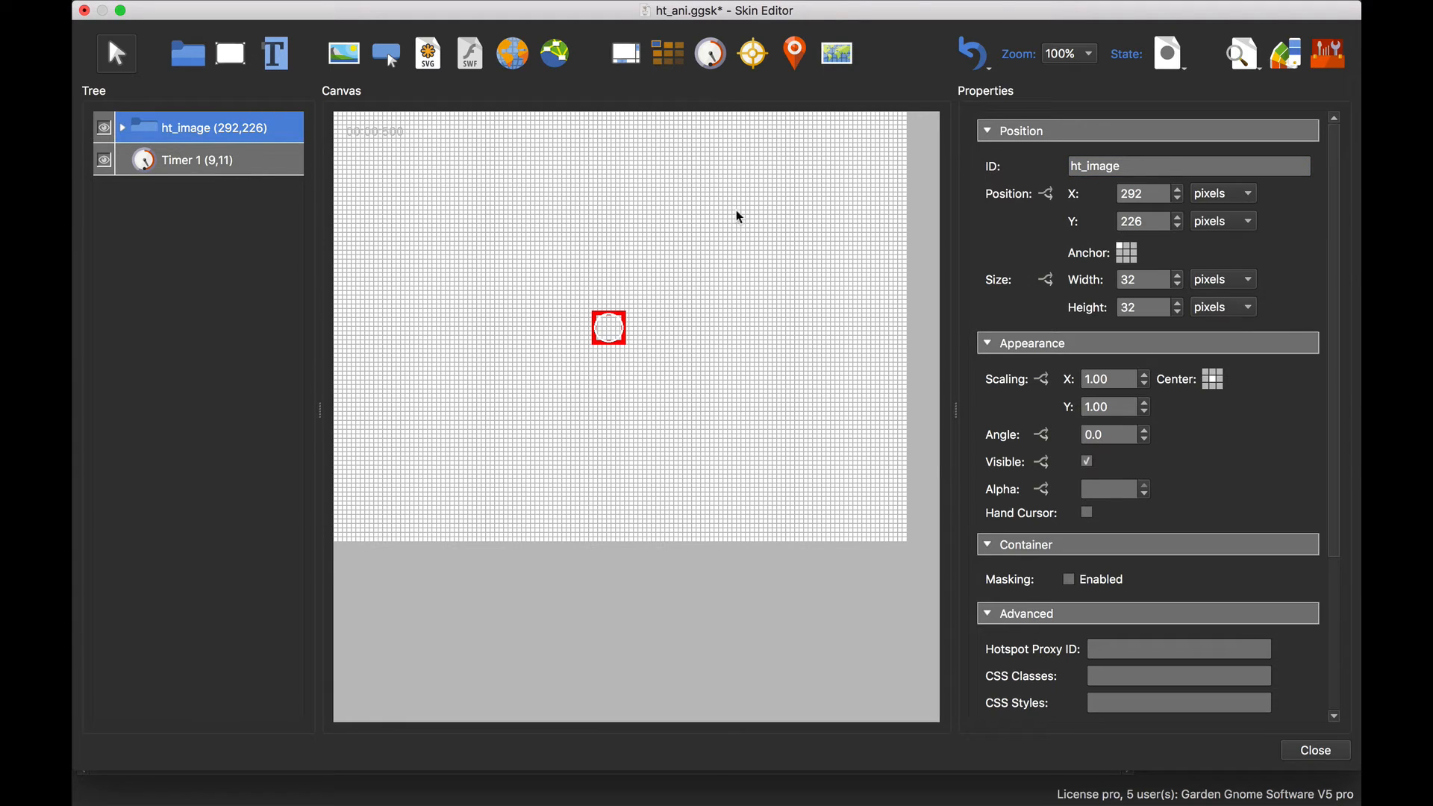
Step: Place a hotspot template on the canvas beside the circle, at about 445, 249, and enable its hand cursor
click(759, 63)
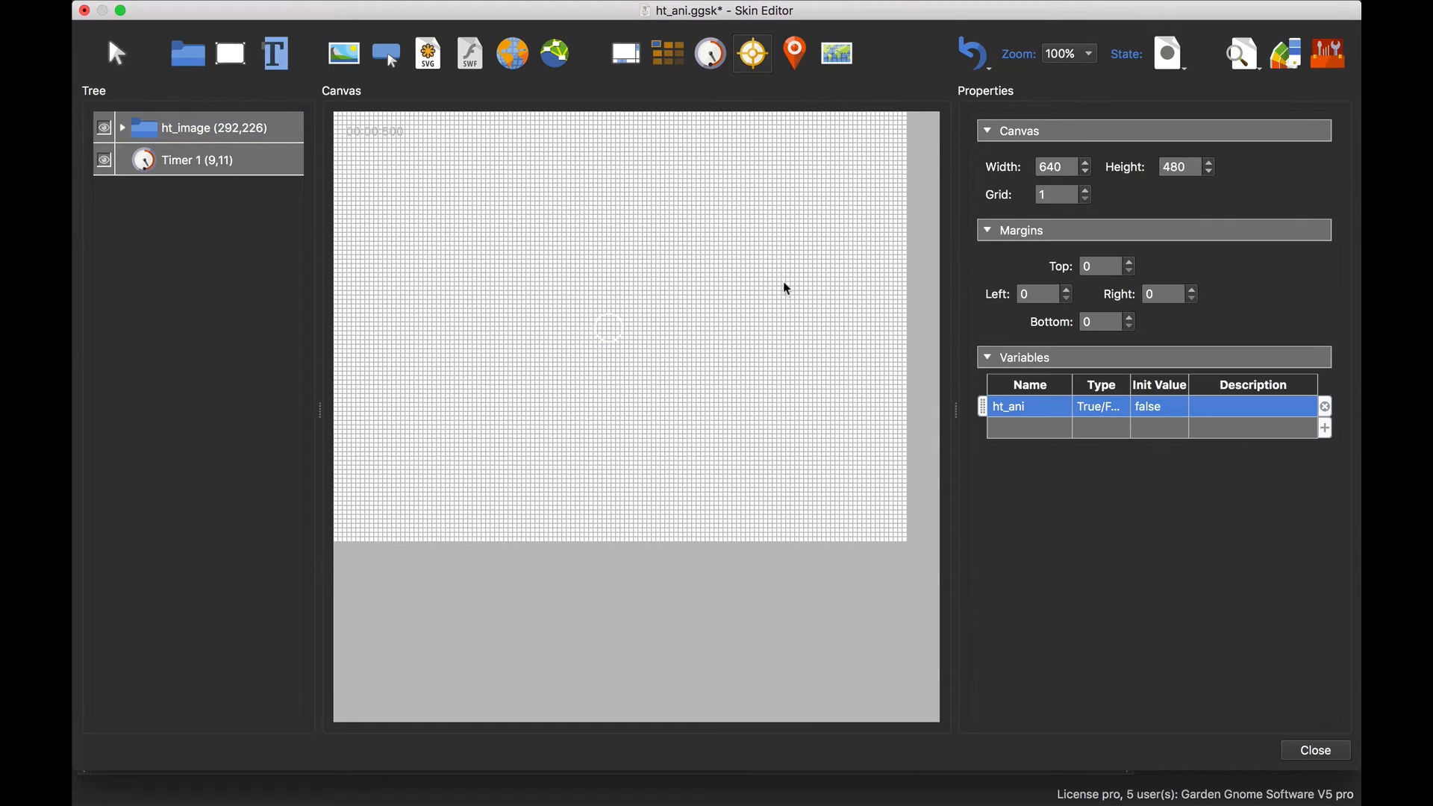
click(769, 286)
drag(491, 214, 489, 216)
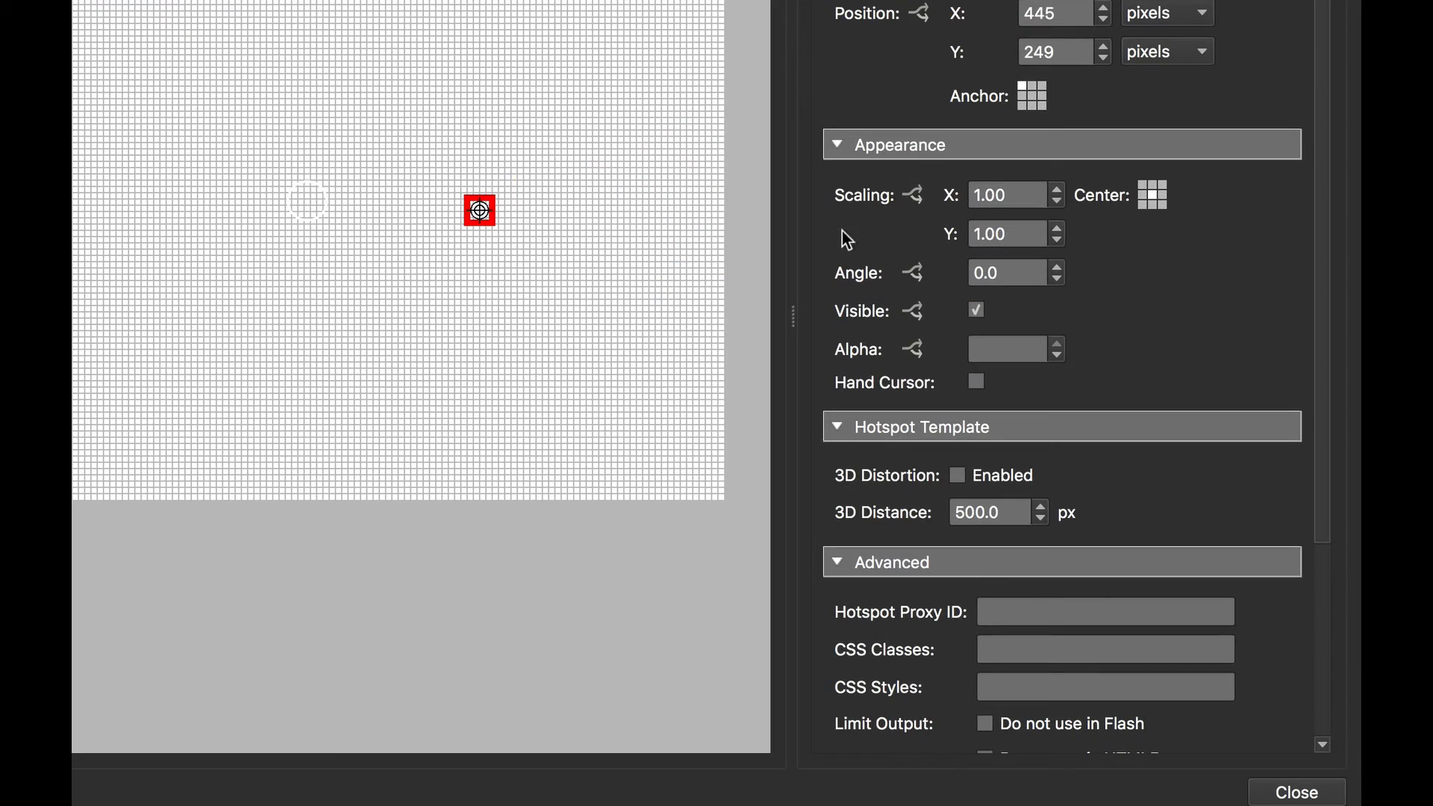
scroll(1159, 341, down, 5)
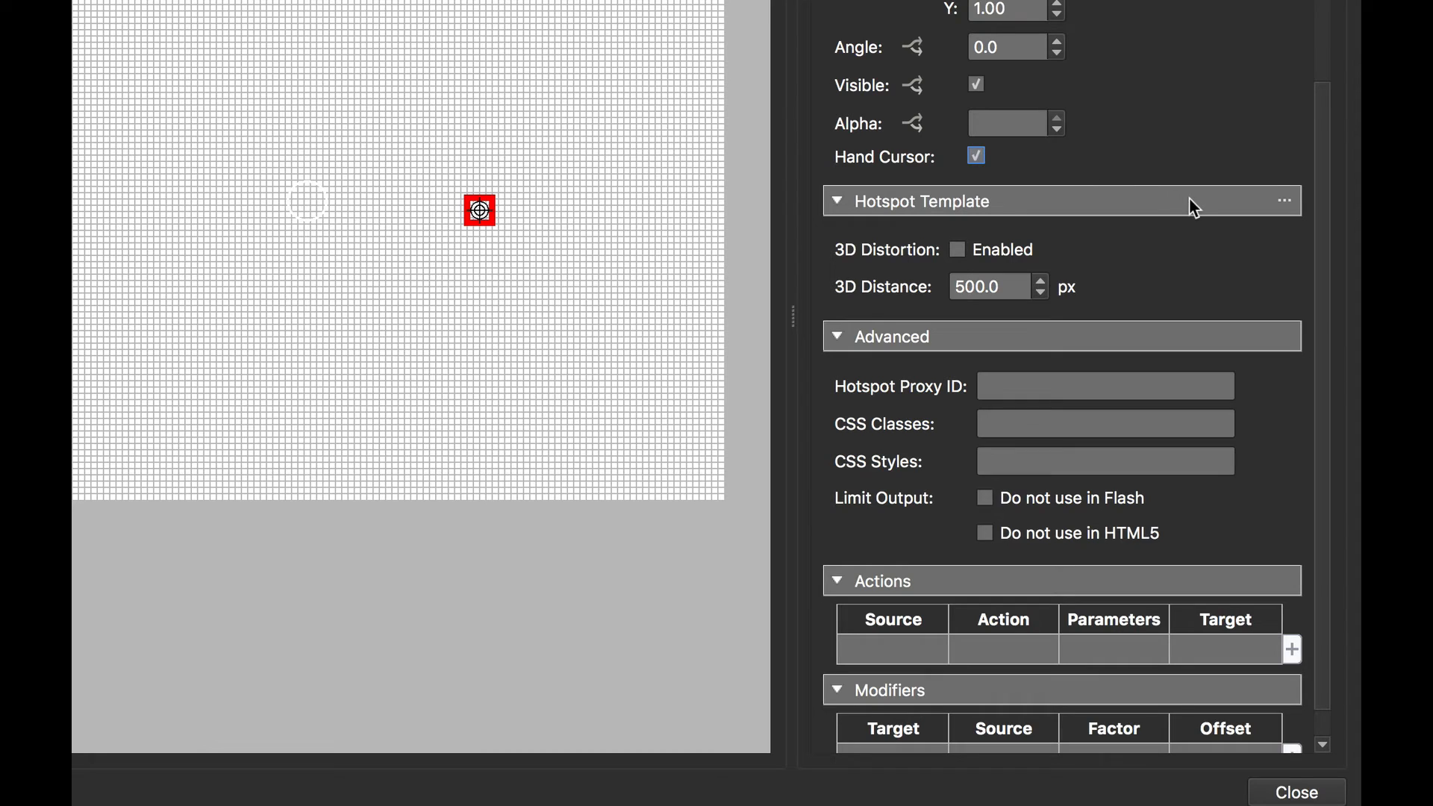
Step: Add a Mouse Click action to the hotspot template that opens the next panorama with Hotspot URL and Target View
scroll(1190, 199, down, 1)
double_click(930, 612)
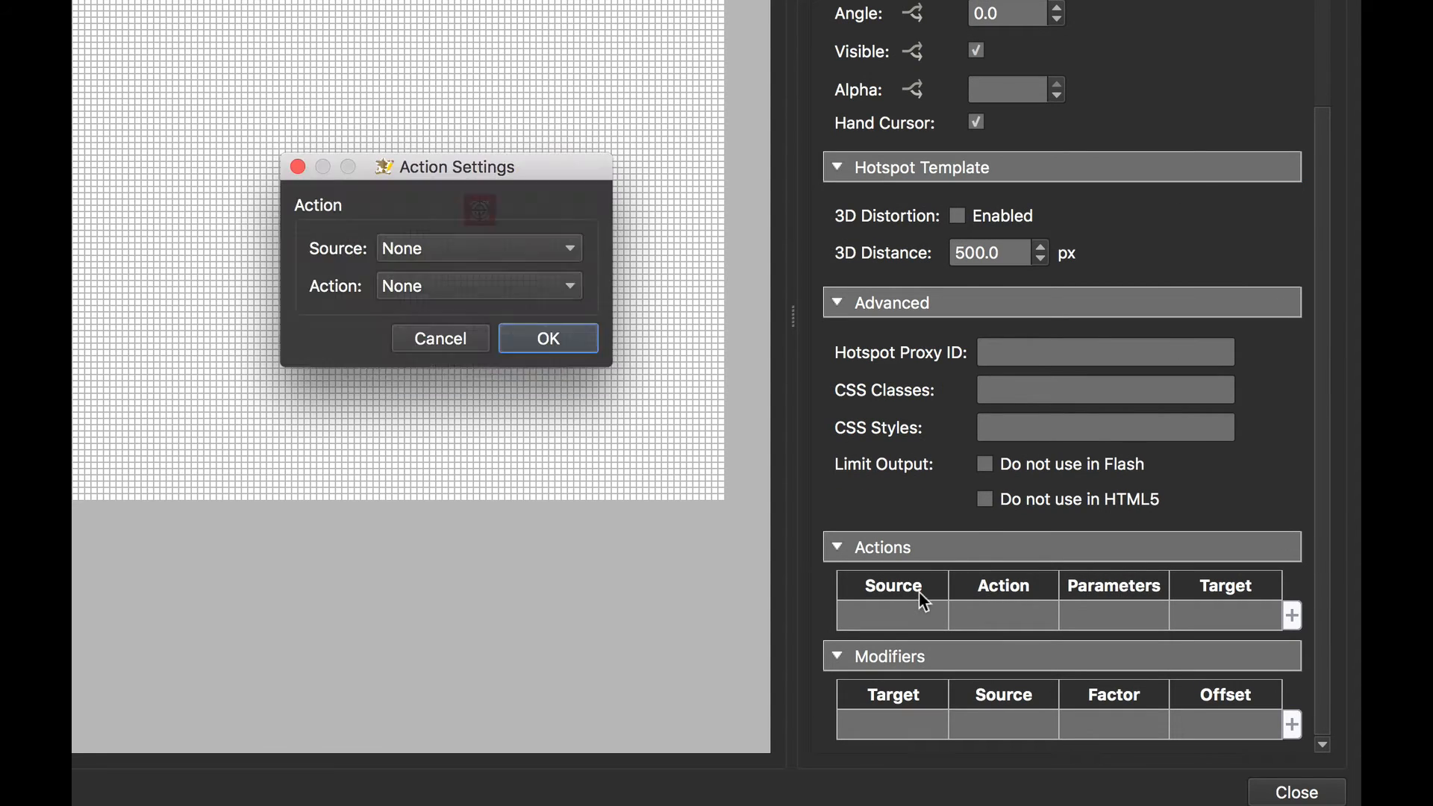
click(510, 252)
click(518, 278)
click(521, 282)
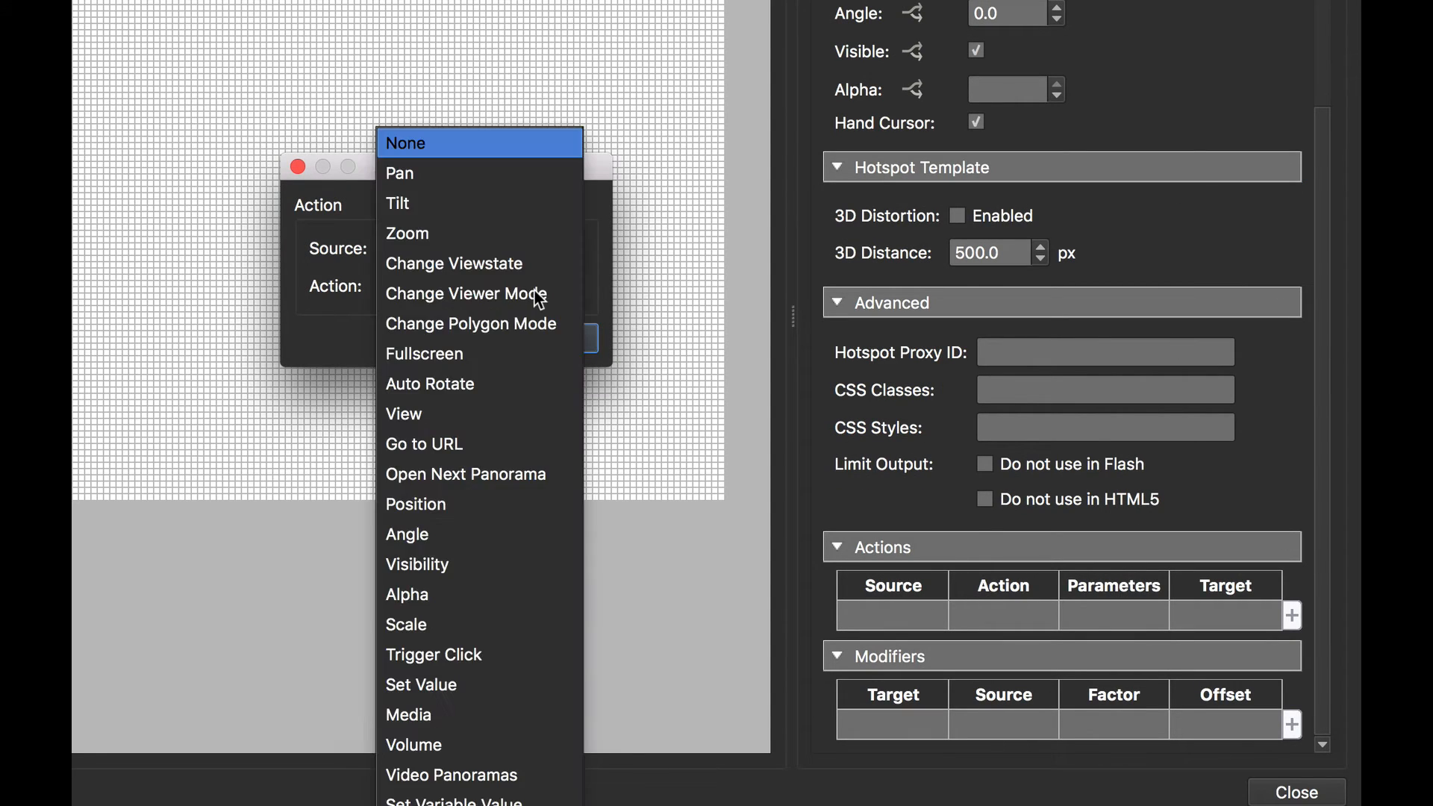
click(547, 486)
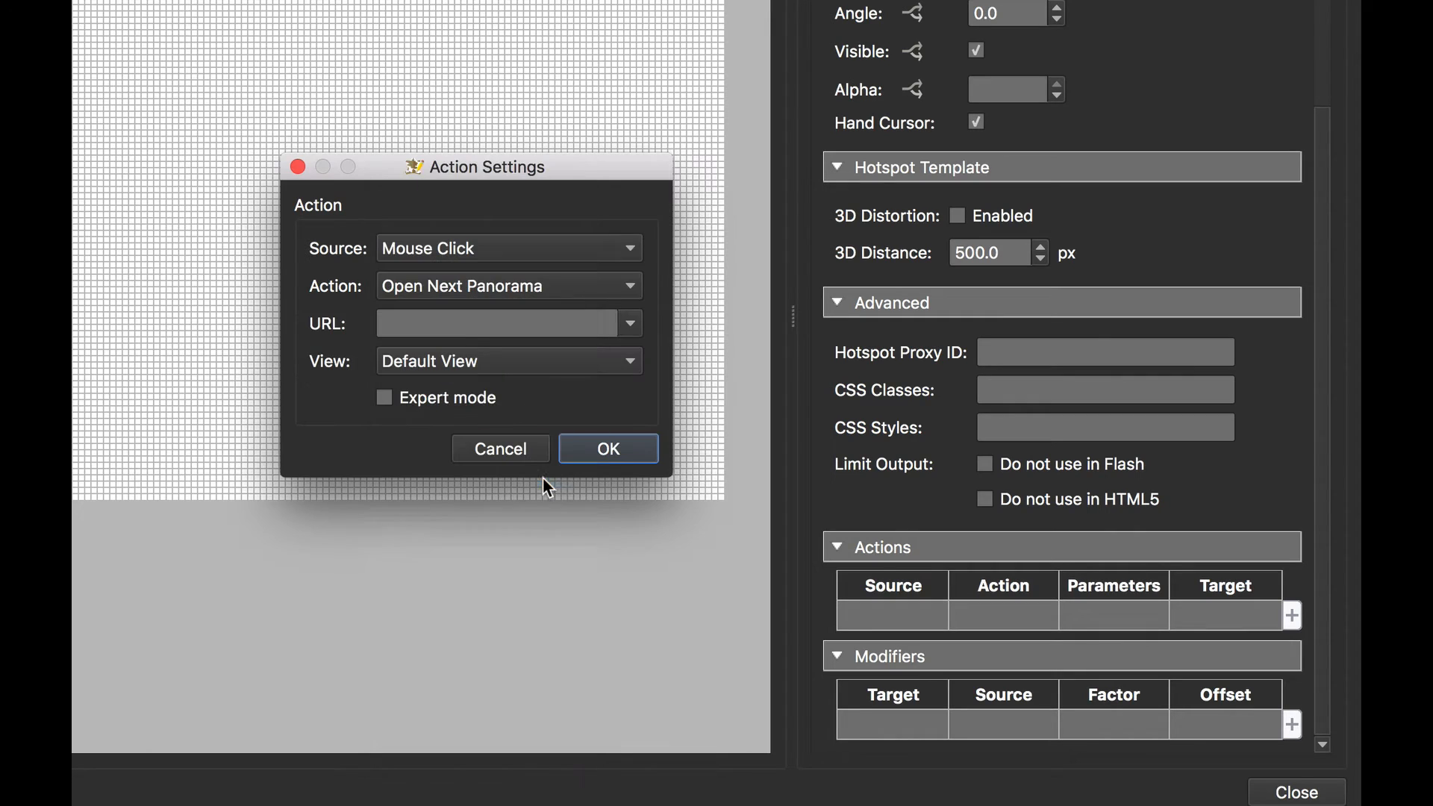
click(627, 329)
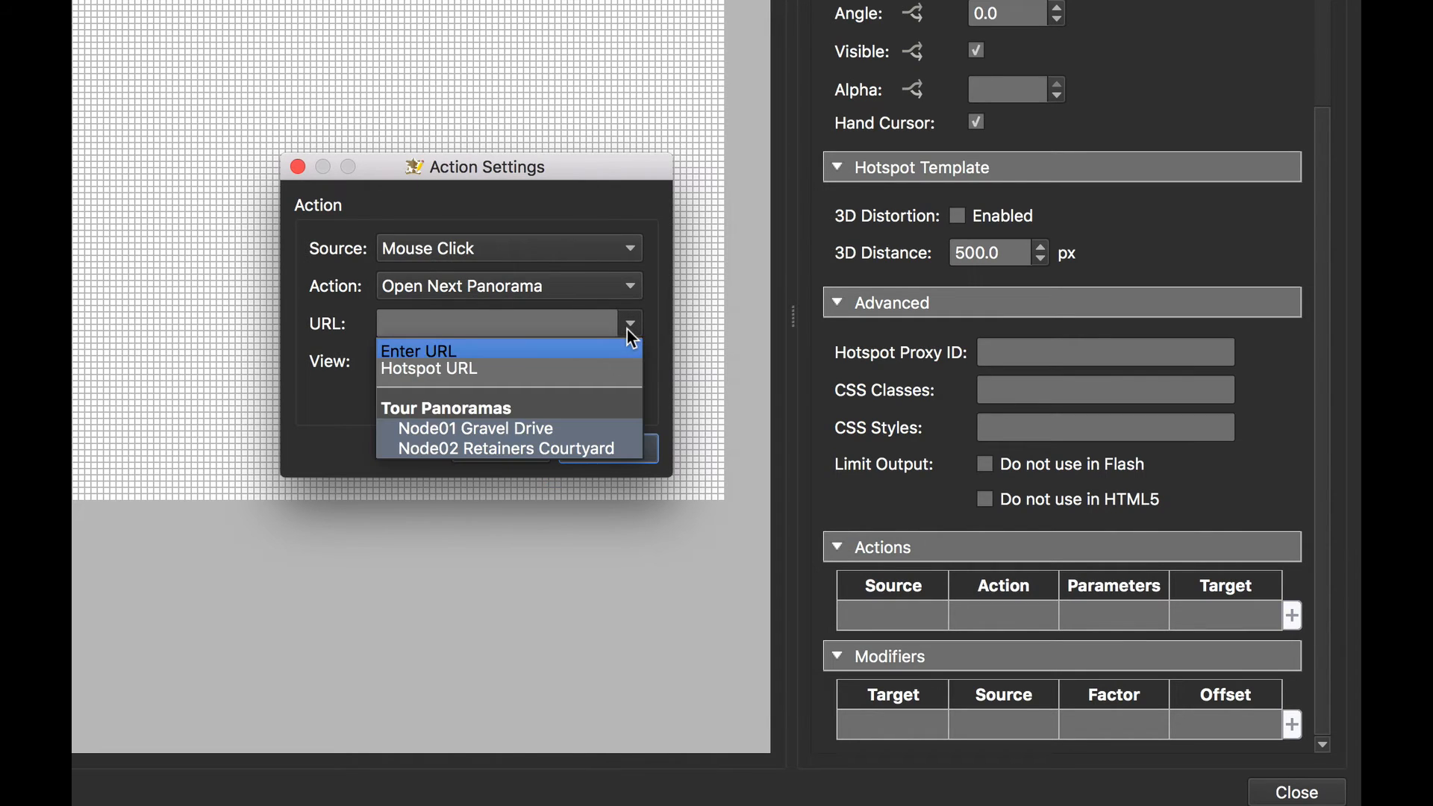
click(609, 371)
click(629, 370)
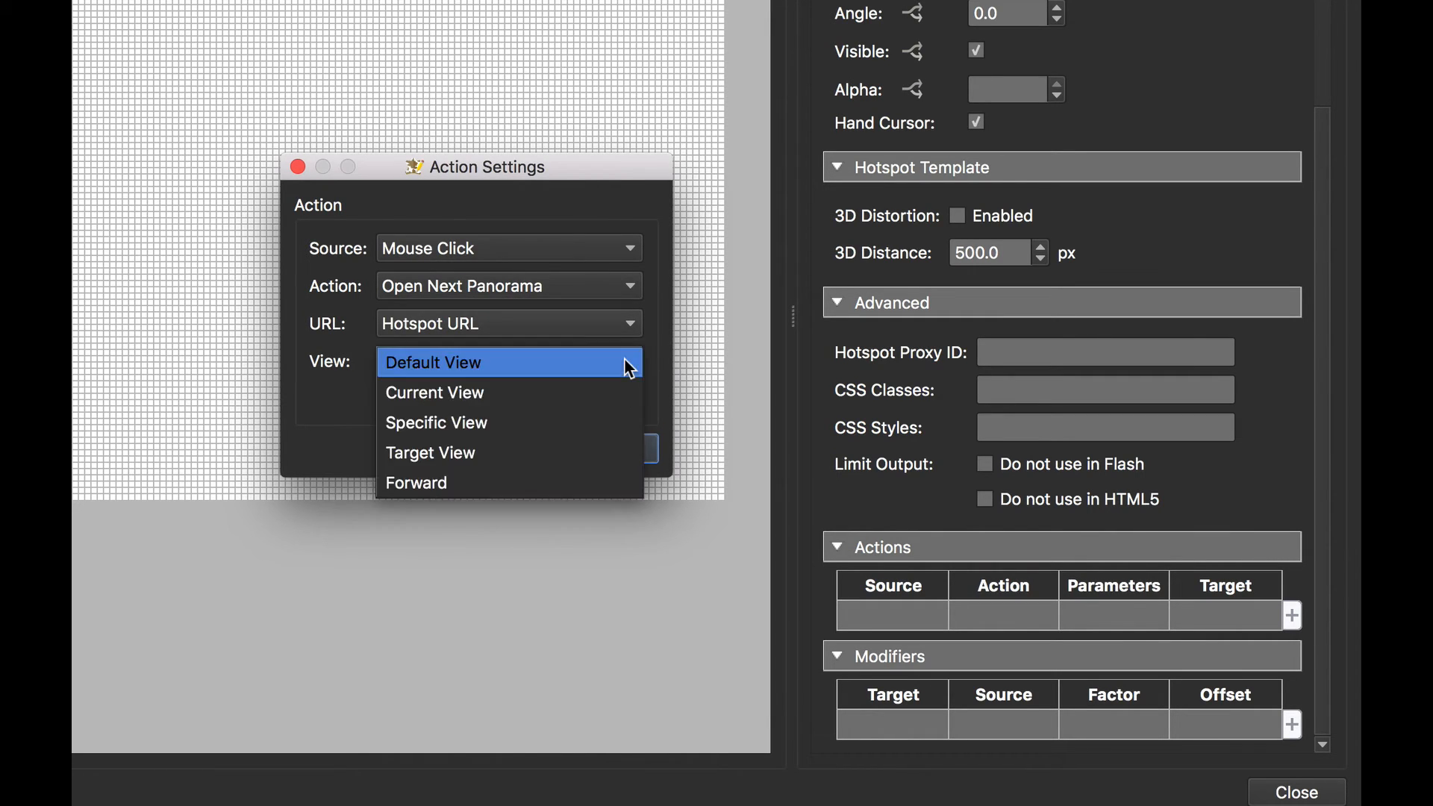
click(585, 452)
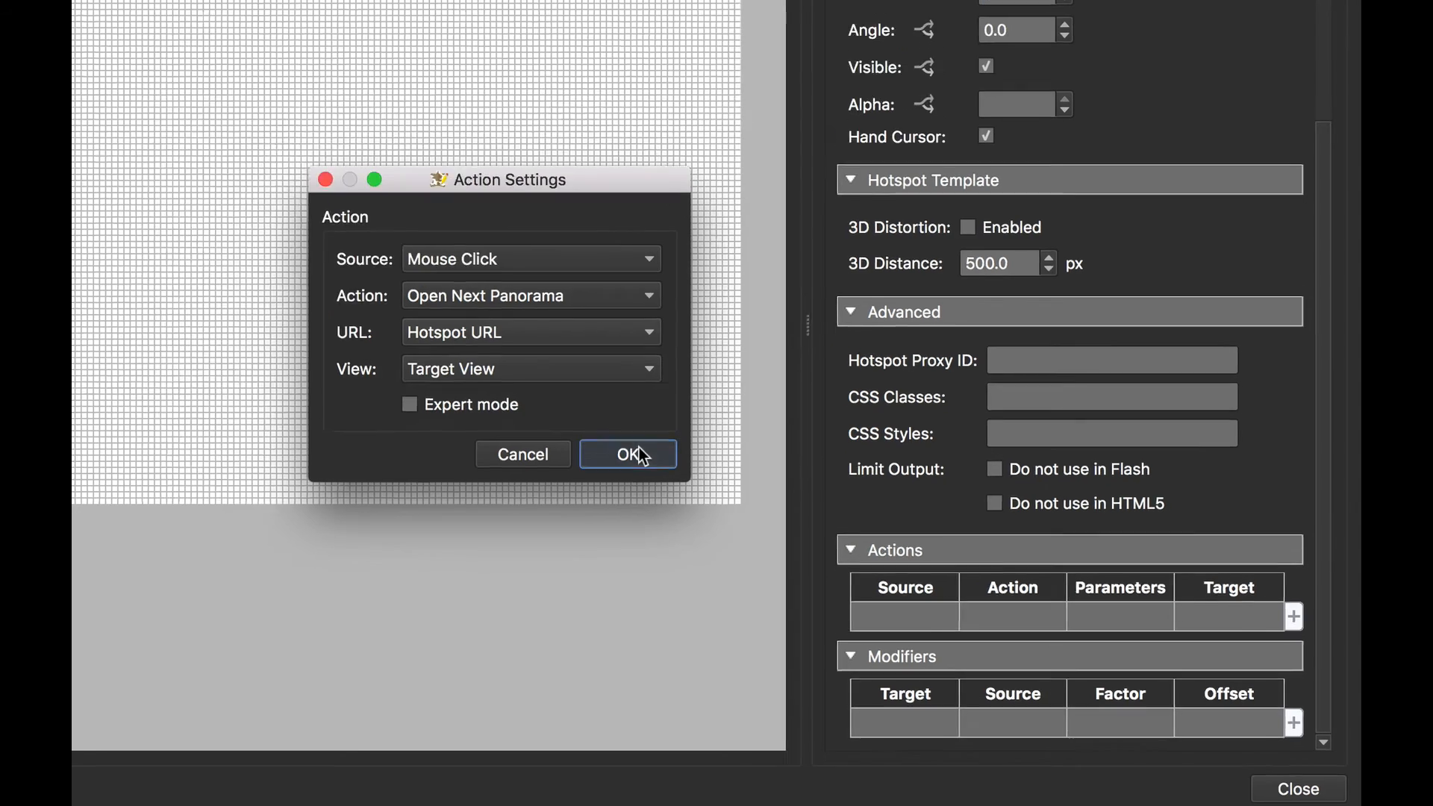
click(622, 450)
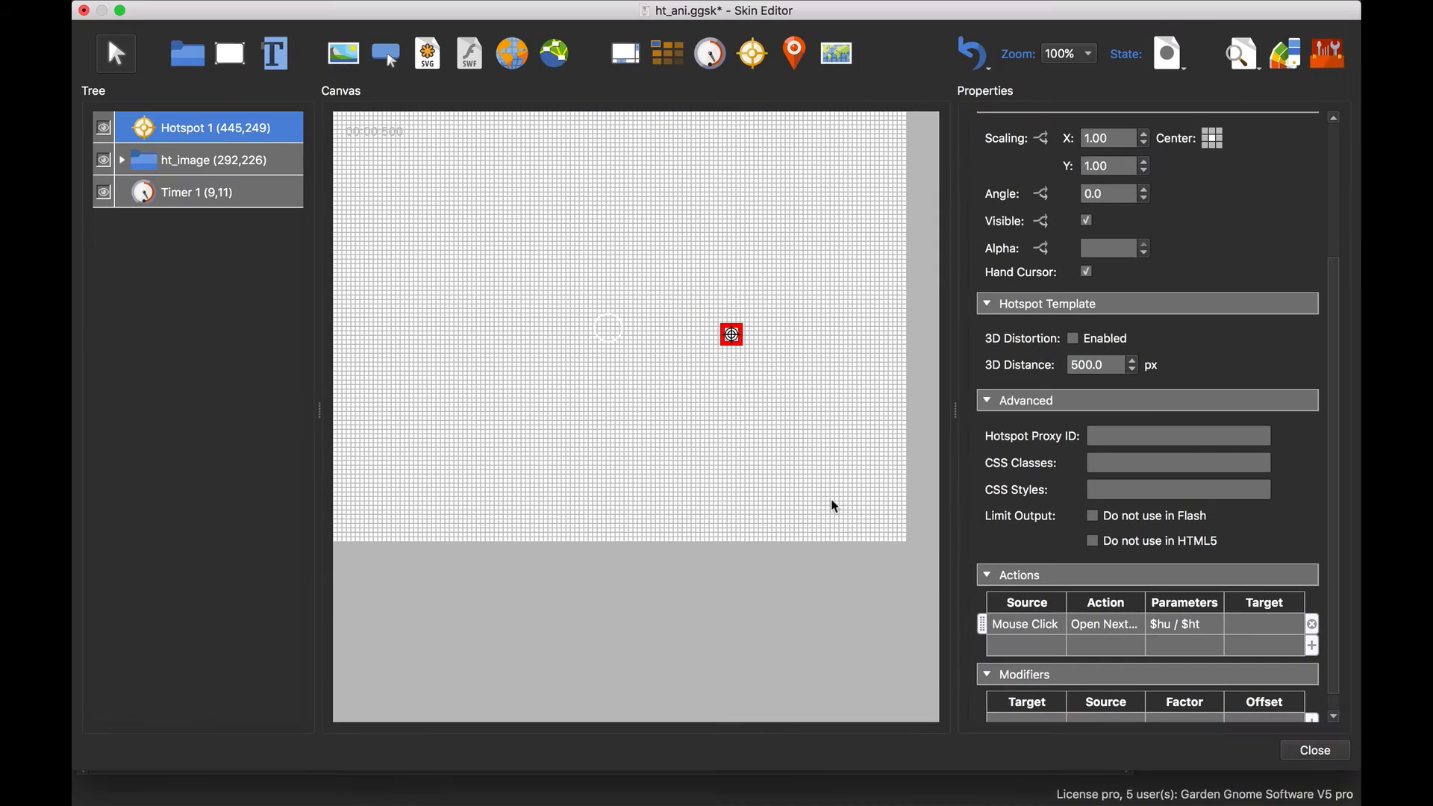
Step: Check in the live preview how the skin looks with ht_image outside the hotspot template
click(806, 461)
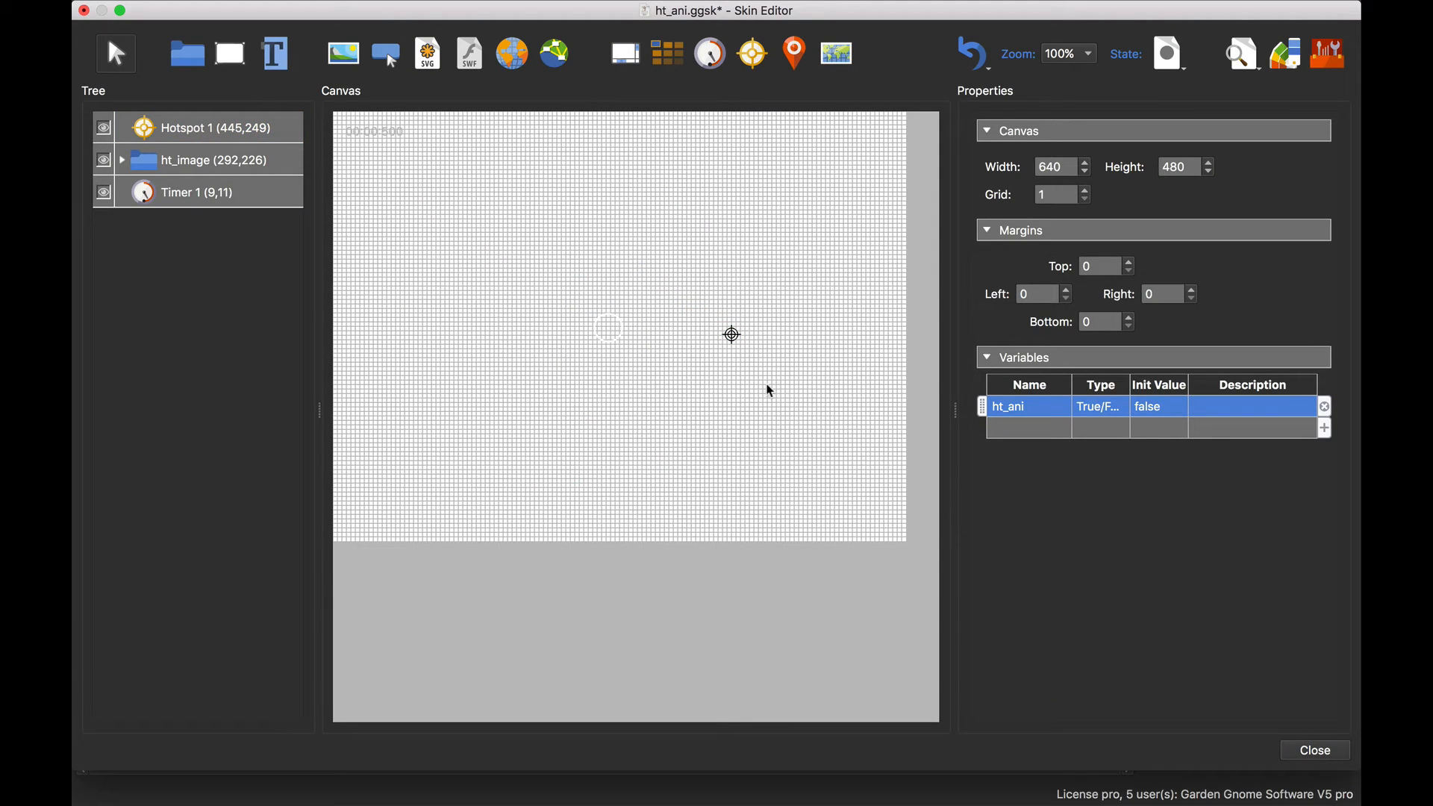
click(1242, 54)
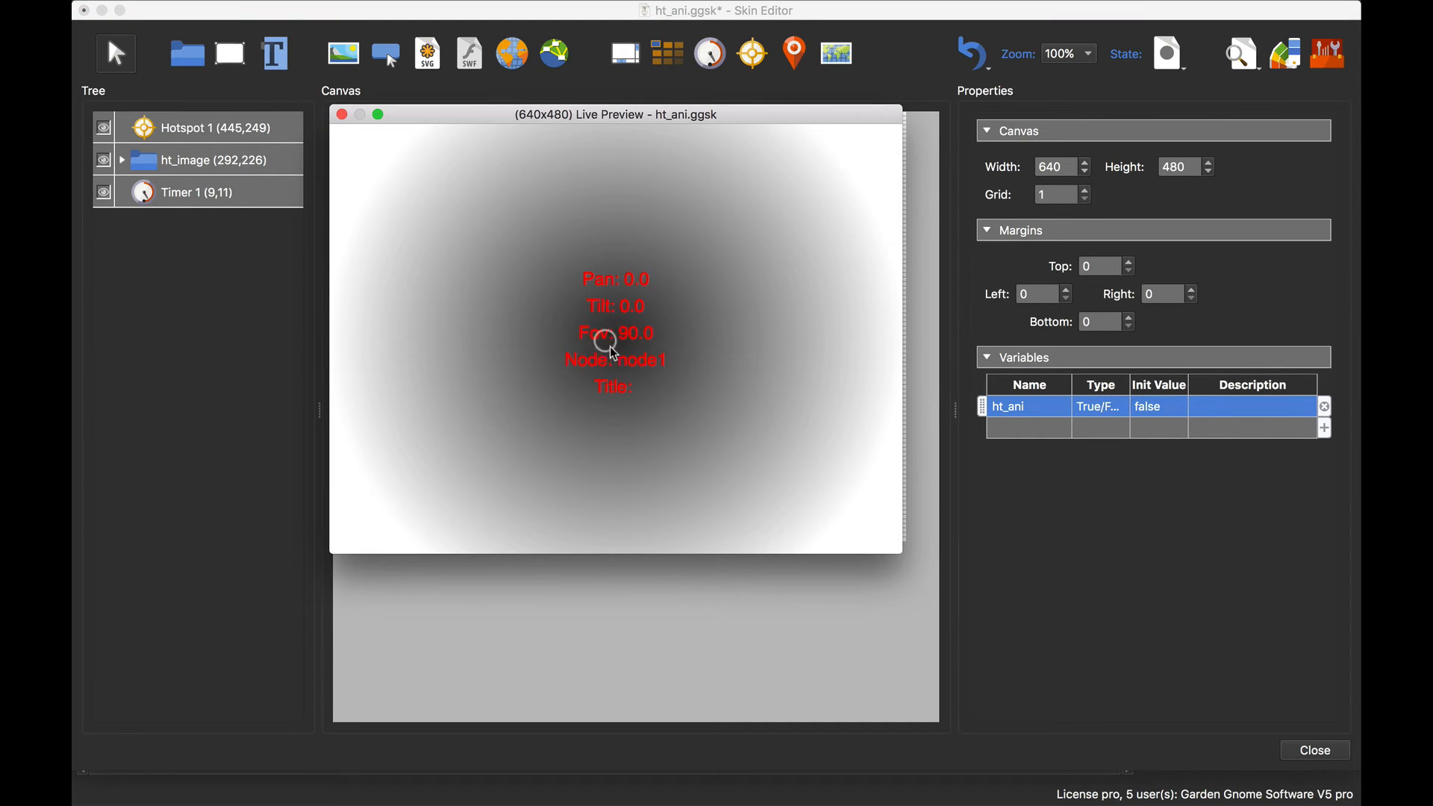
click(341, 114)
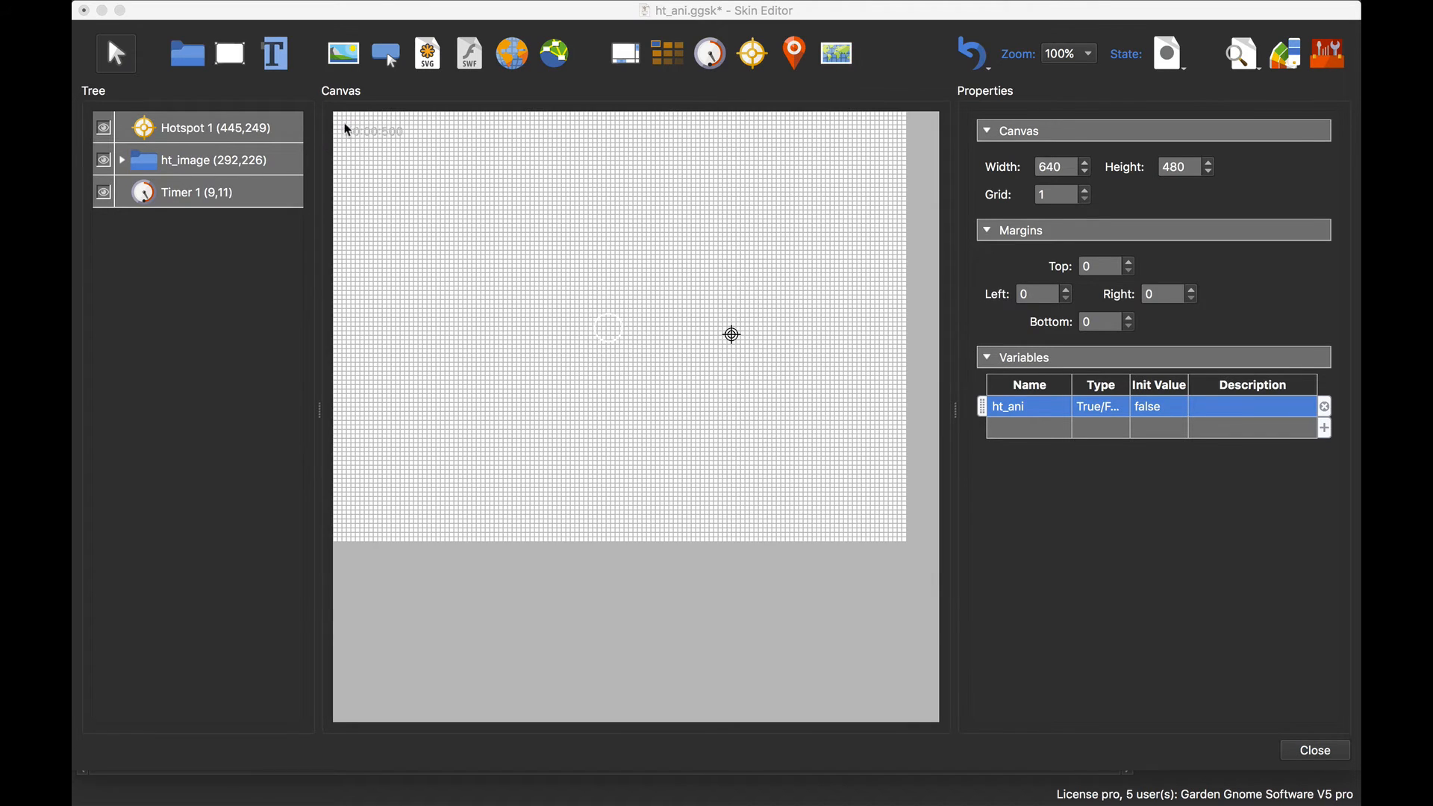
Step: Nest the ht_image container inside the hotspot template moved onto the circle's centre at 308, 241, and check the live preview
drag(729, 341, 609, 333)
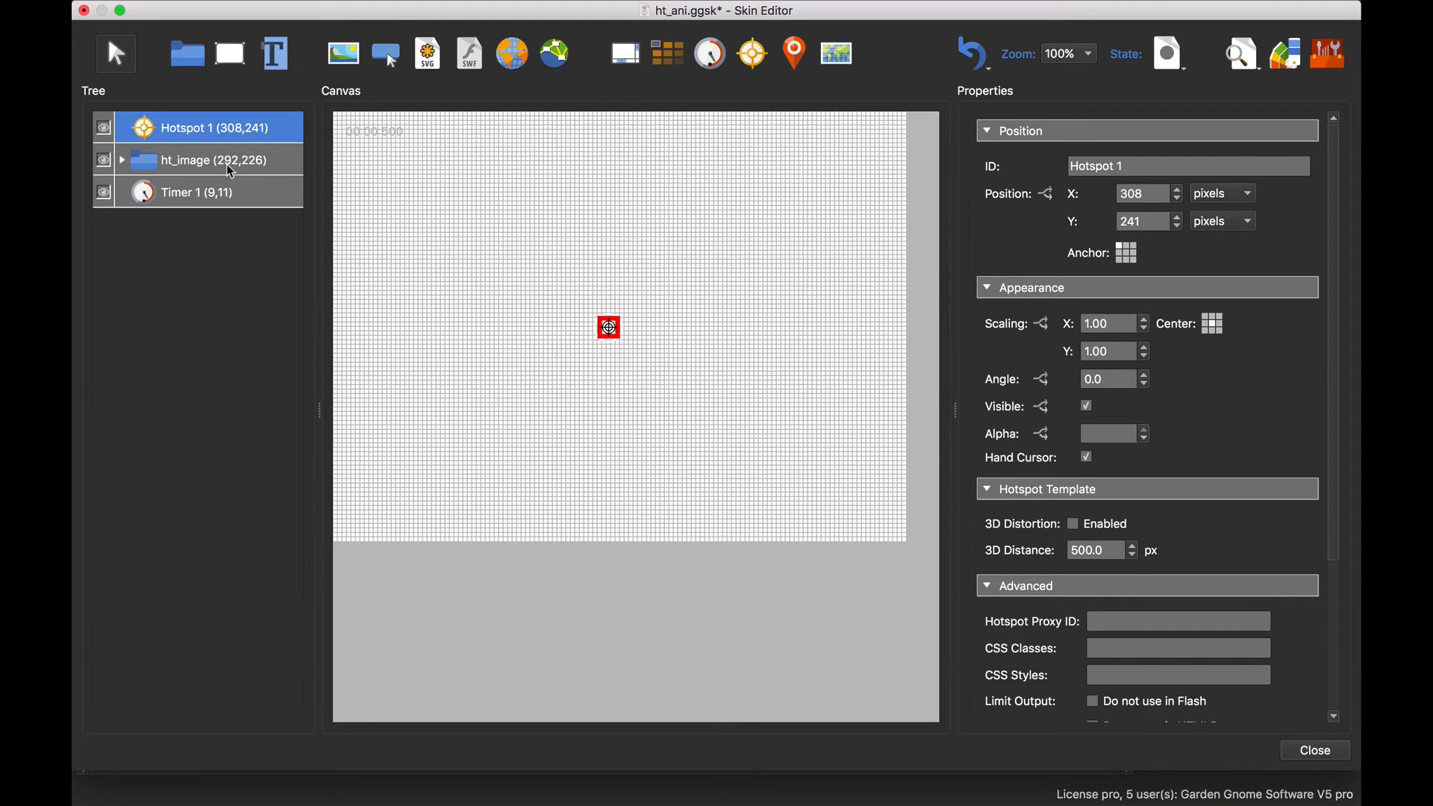
drag(233, 163, 249, 133)
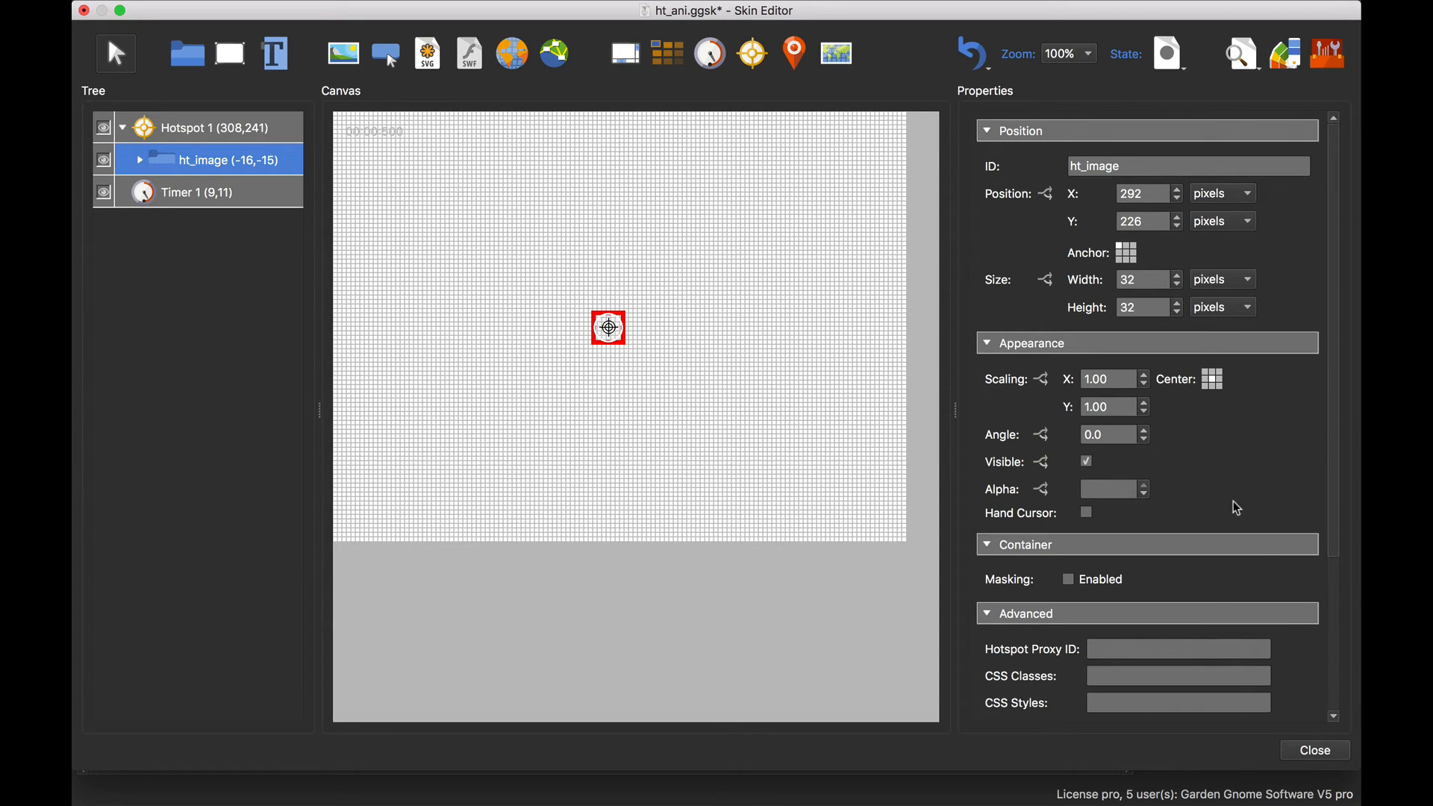
click(1242, 65)
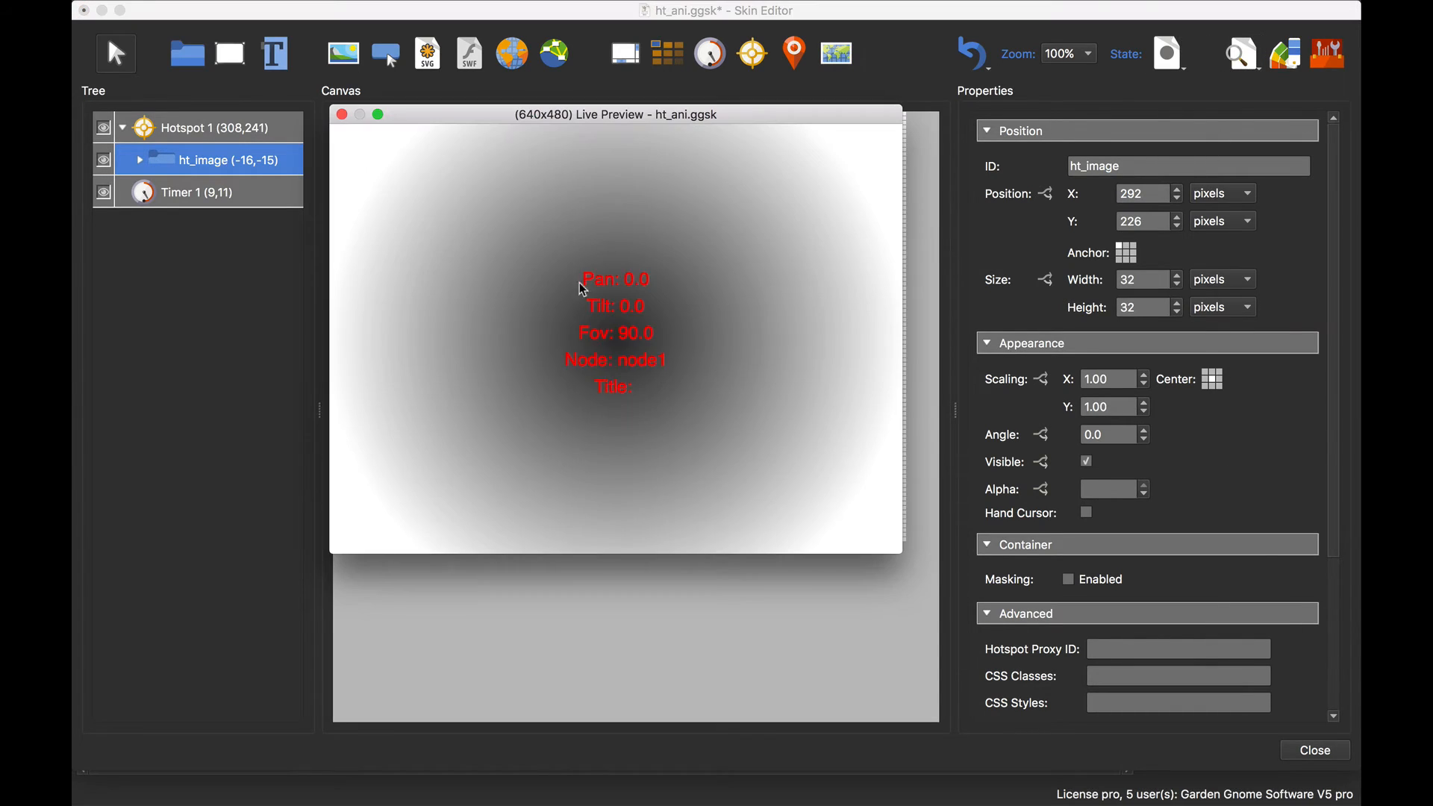
click(341, 114)
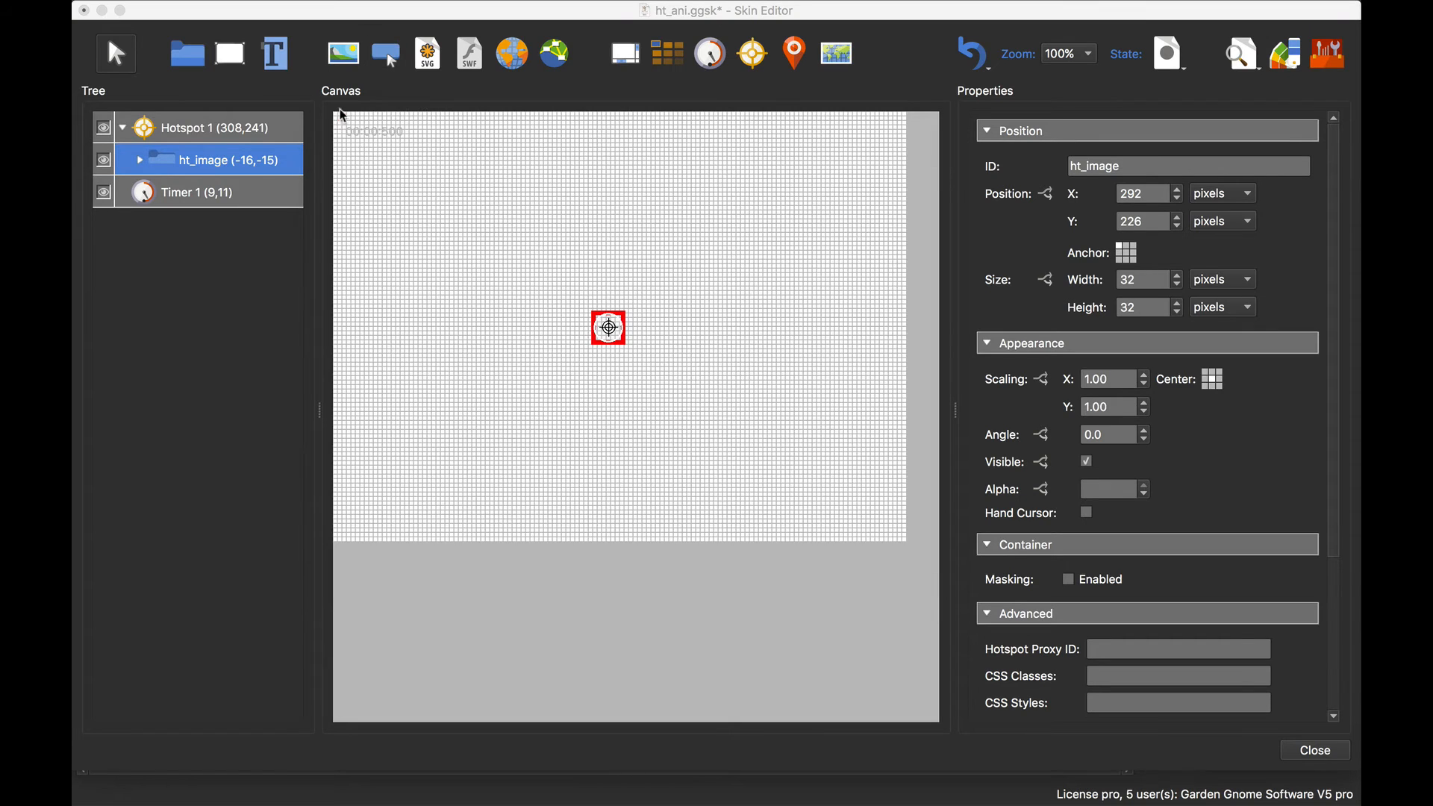
Step: Close the skin editor with the skin saved, and generate the HTML5 output to view the hotspot in the browser
click(1307, 753)
click(810, 403)
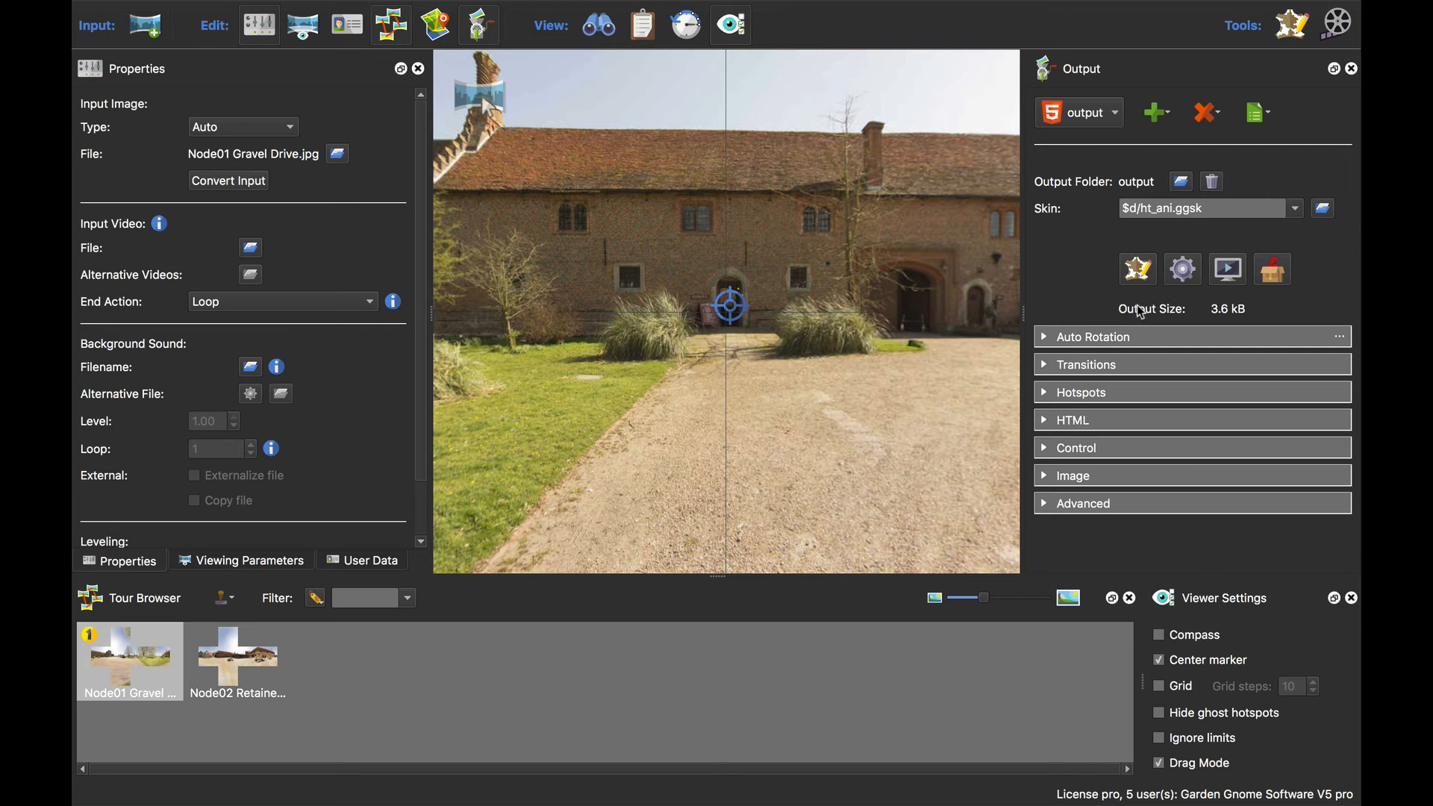
click(1183, 269)
click(838, 412)
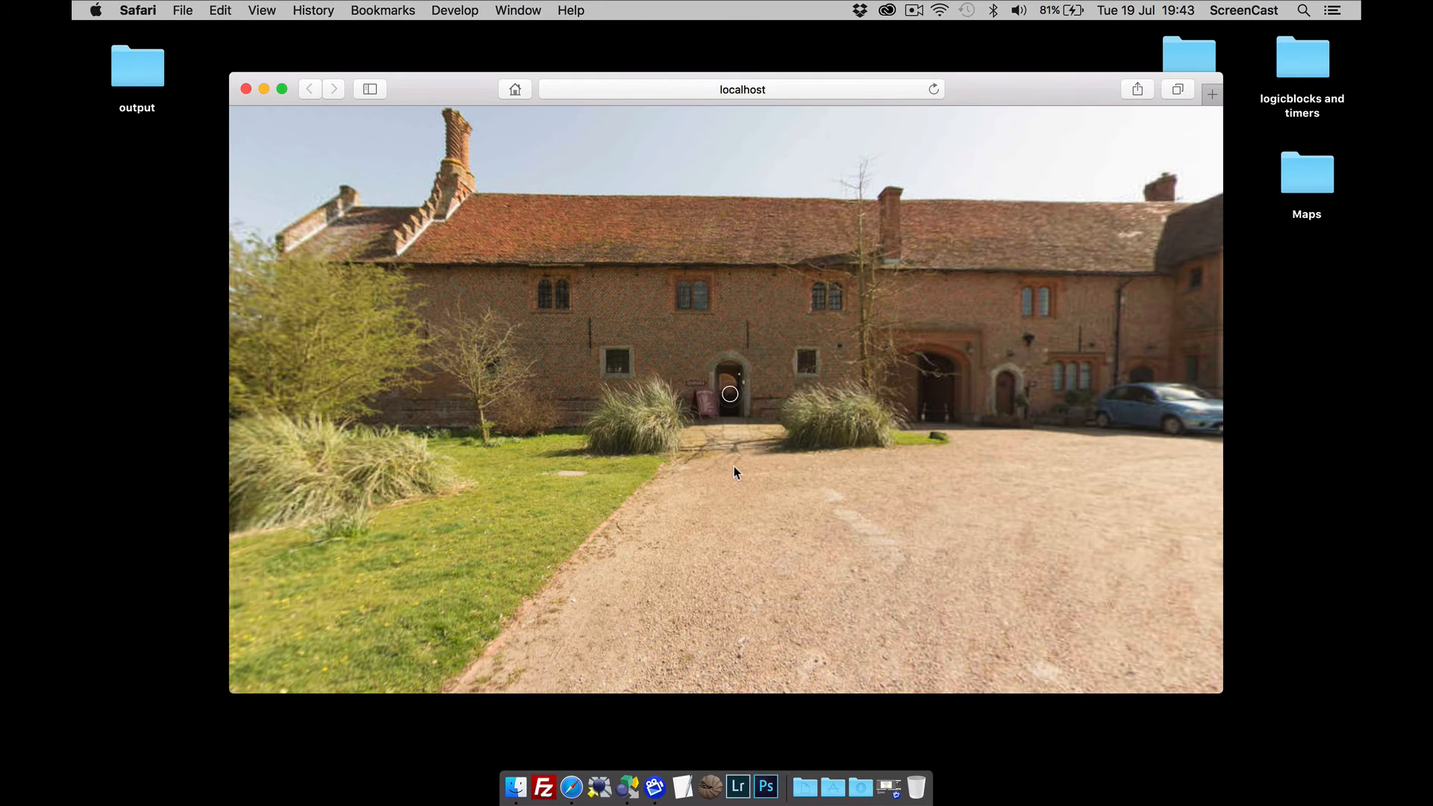
Step: Switch back to Pano2VR and, in the skin, delete the timer's Deactivate action that sets ht_ani to false
drag(743, 449, 650, 408)
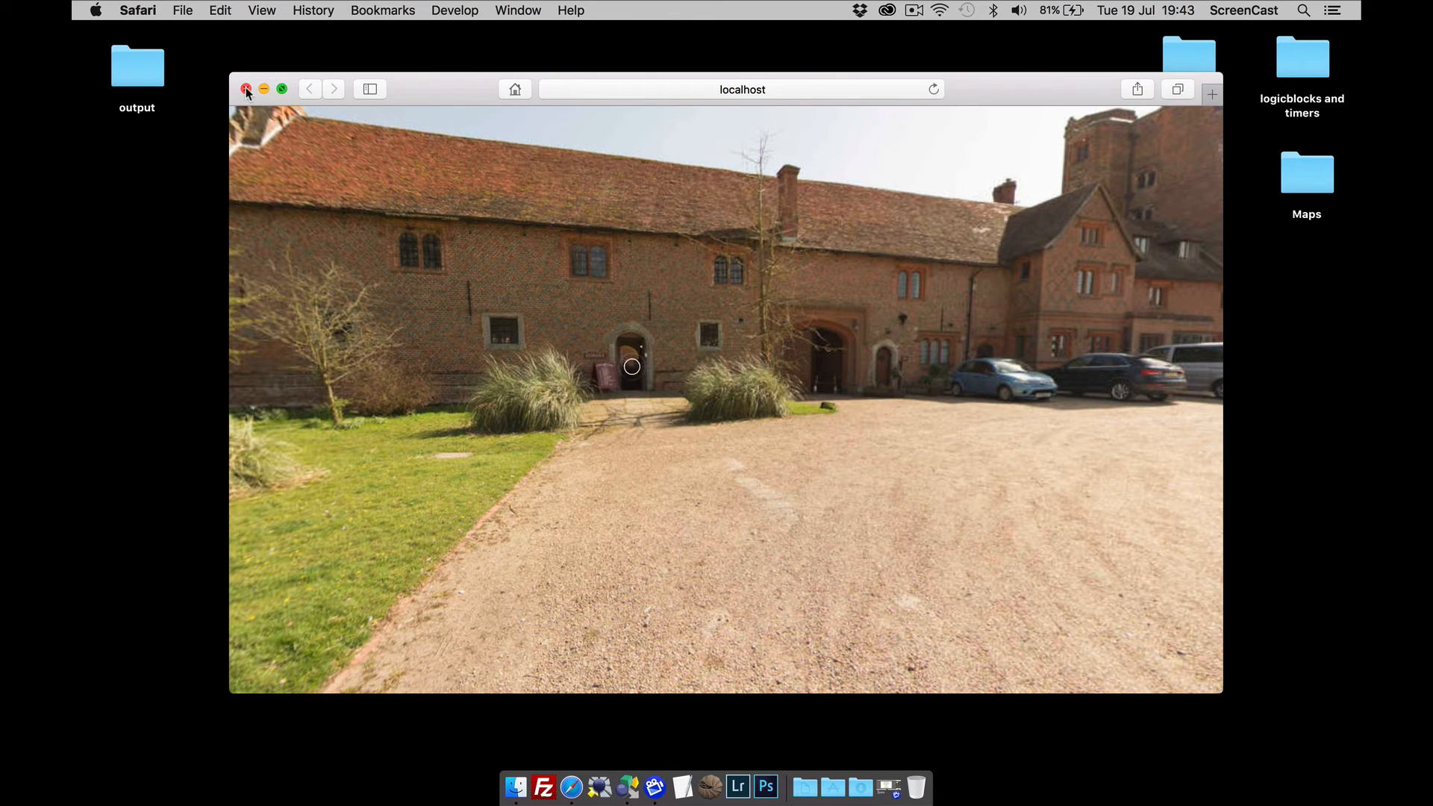
click(627, 755)
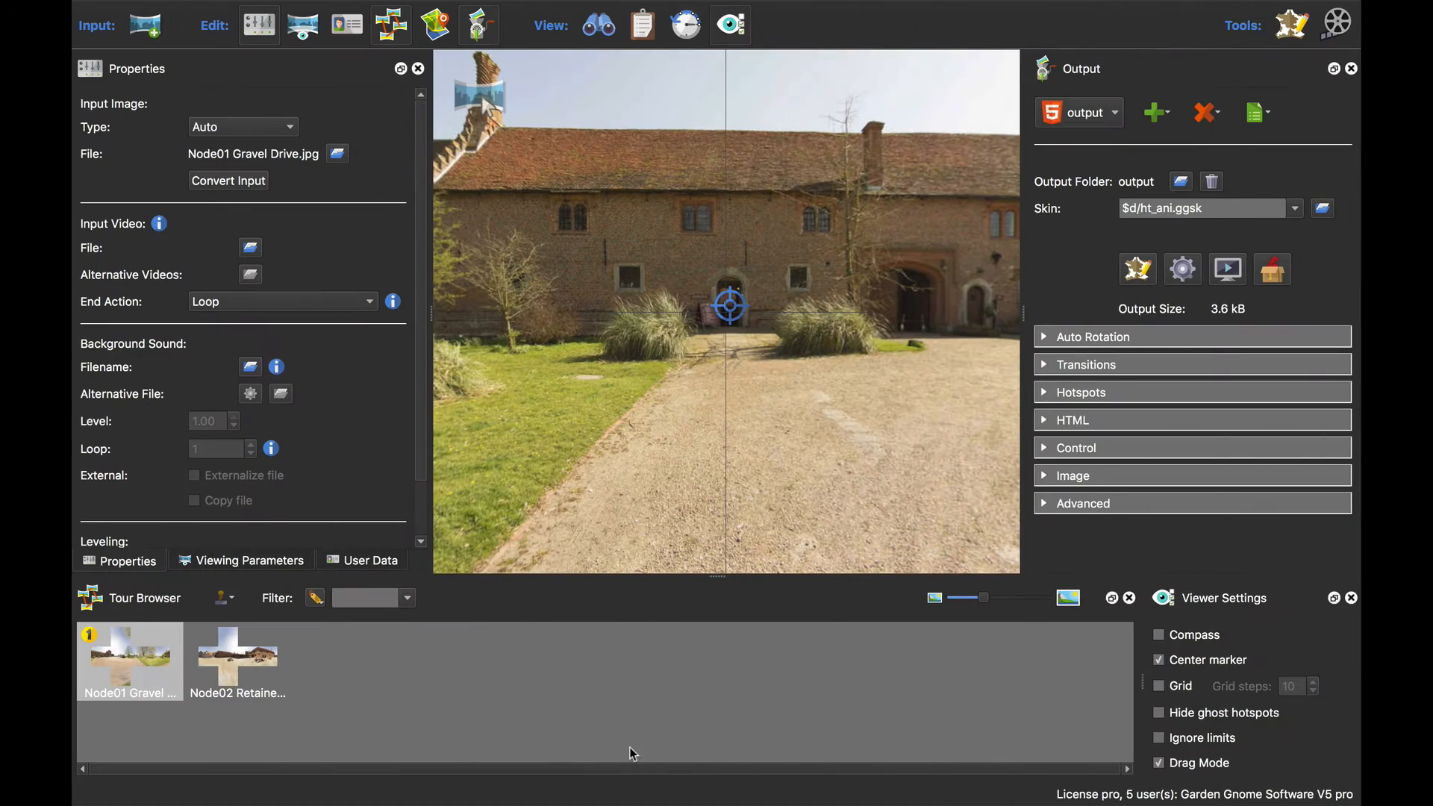
click(1146, 274)
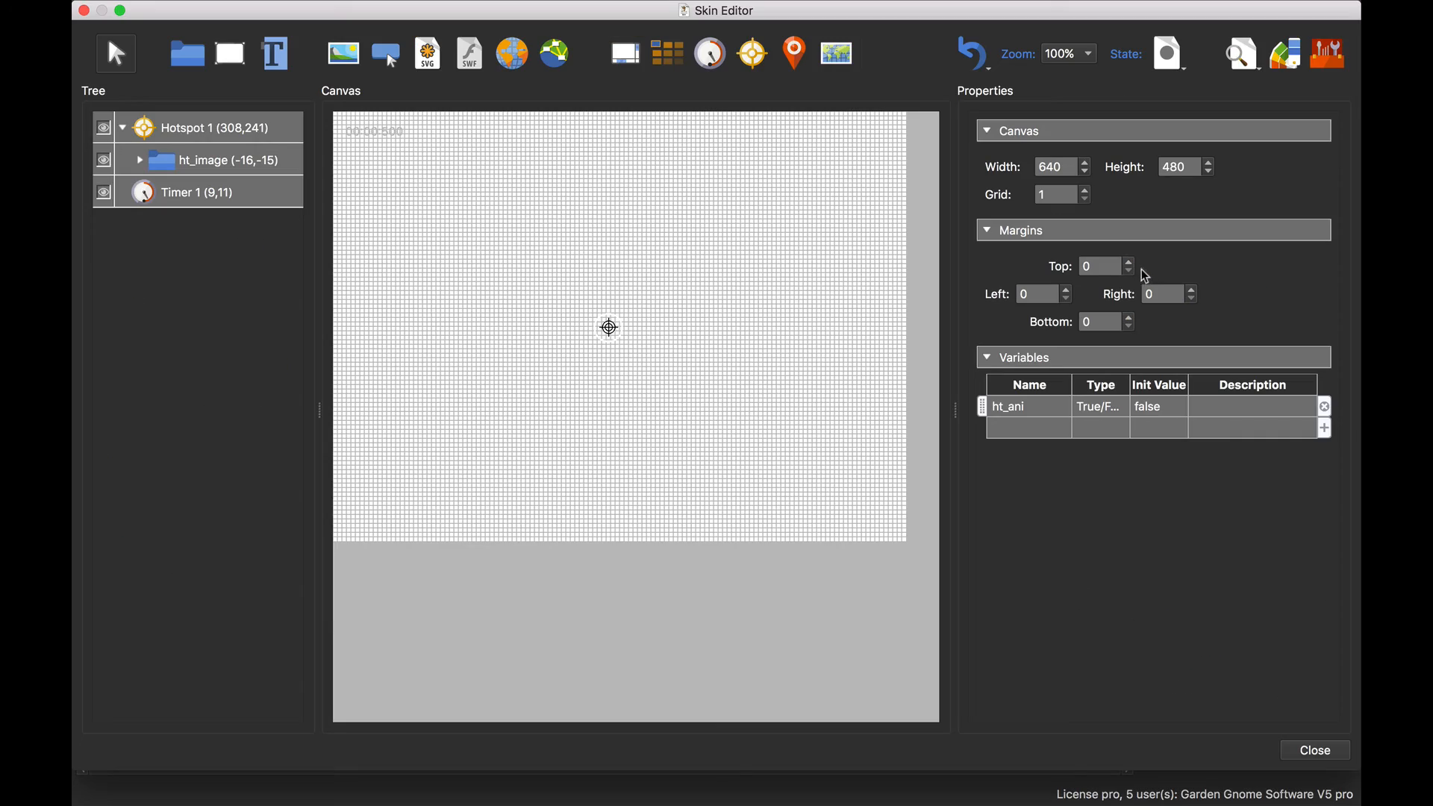
click(276, 203)
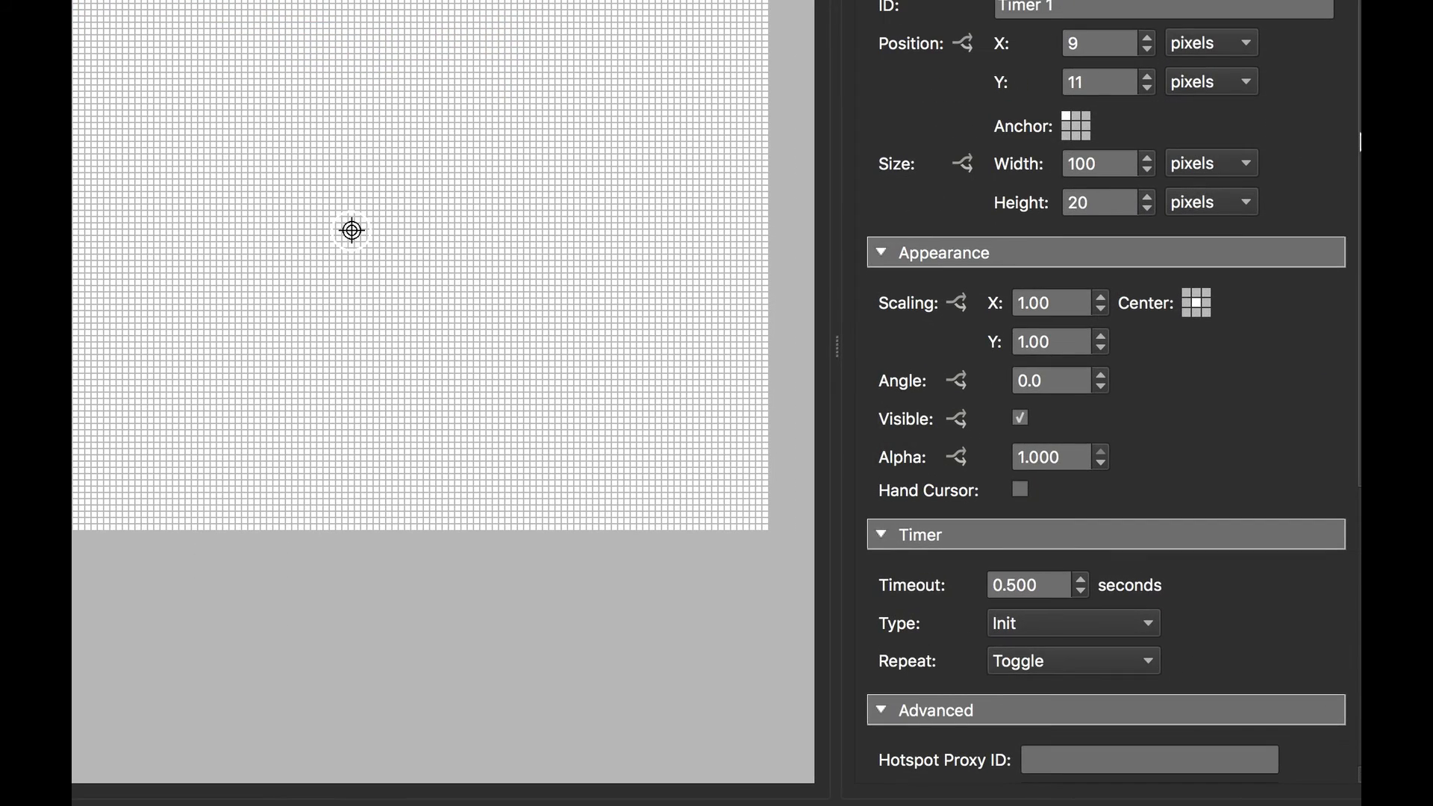
scroll(1104, 403, down, 10)
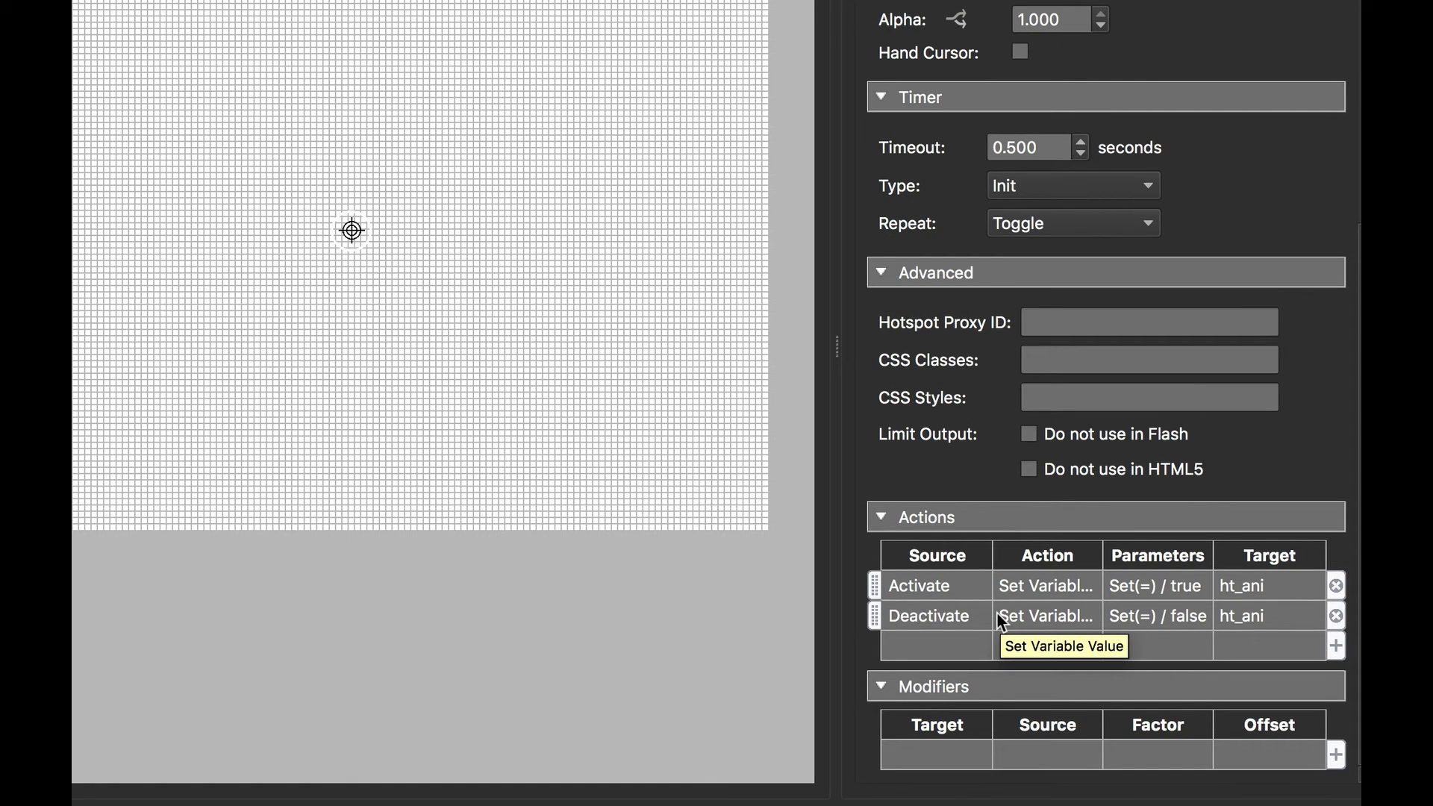
click(1335, 616)
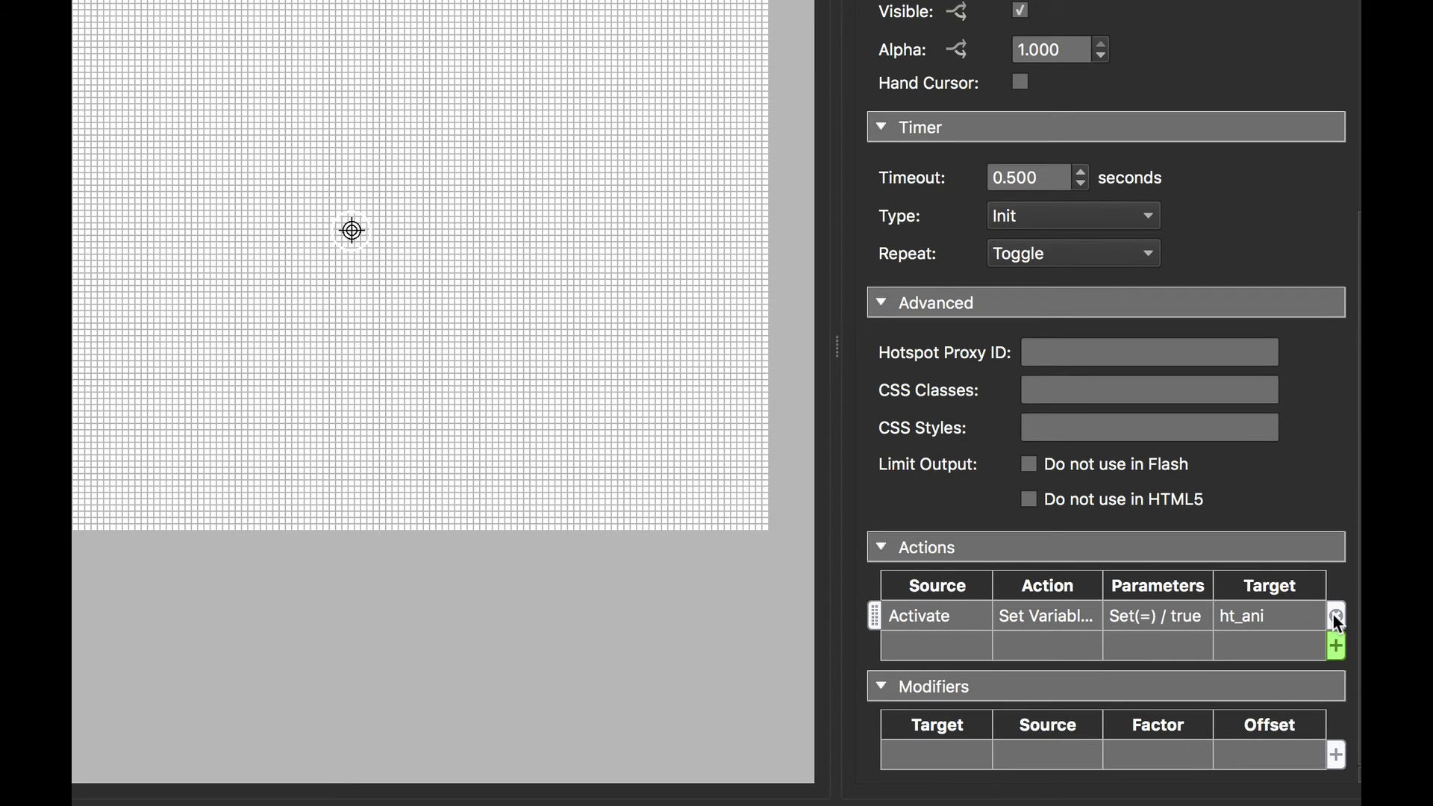
Step: Change the operation of the timer's Activate action on the variable ht_ani to Not(¬)
double_click(1119, 615)
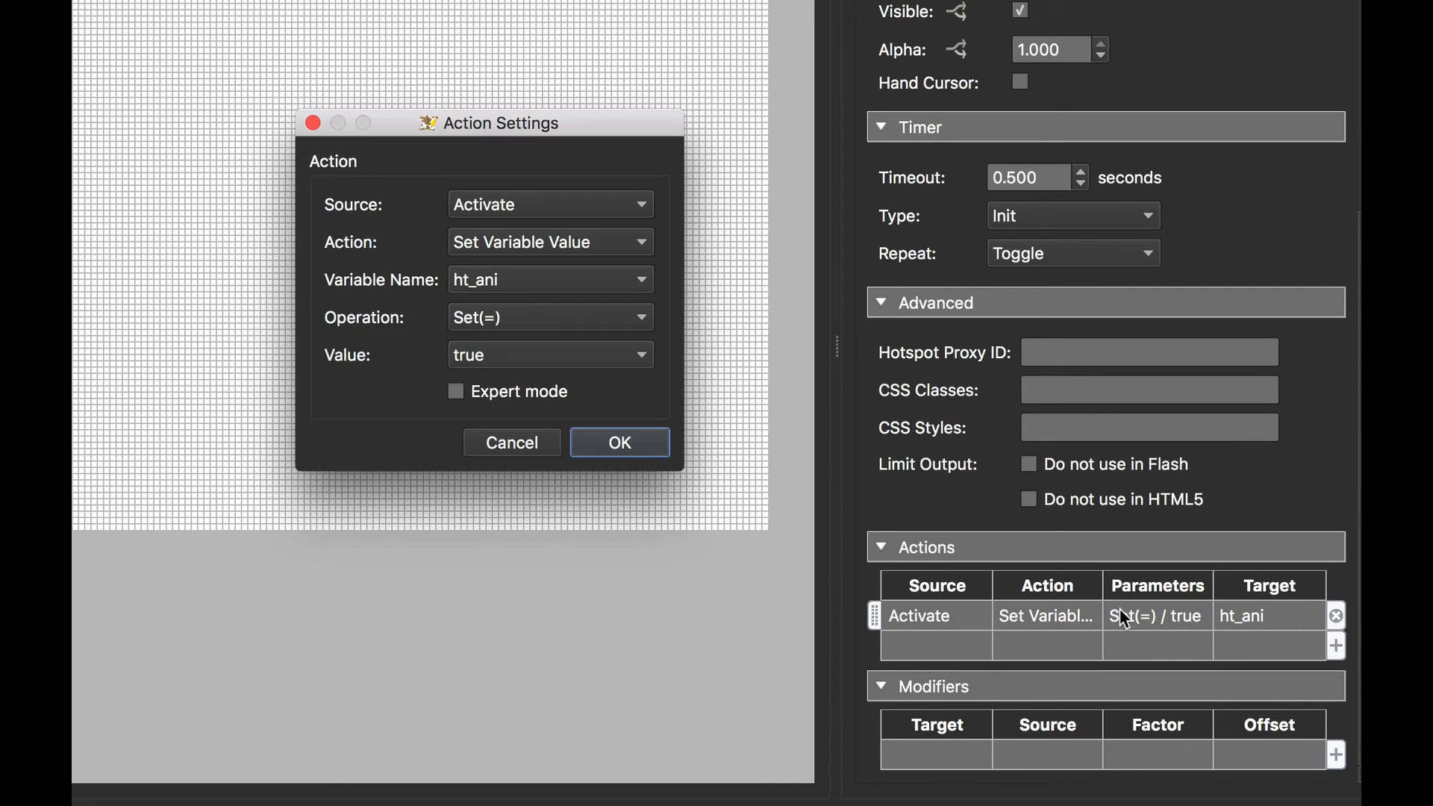
drag(547, 126, 657, 25)
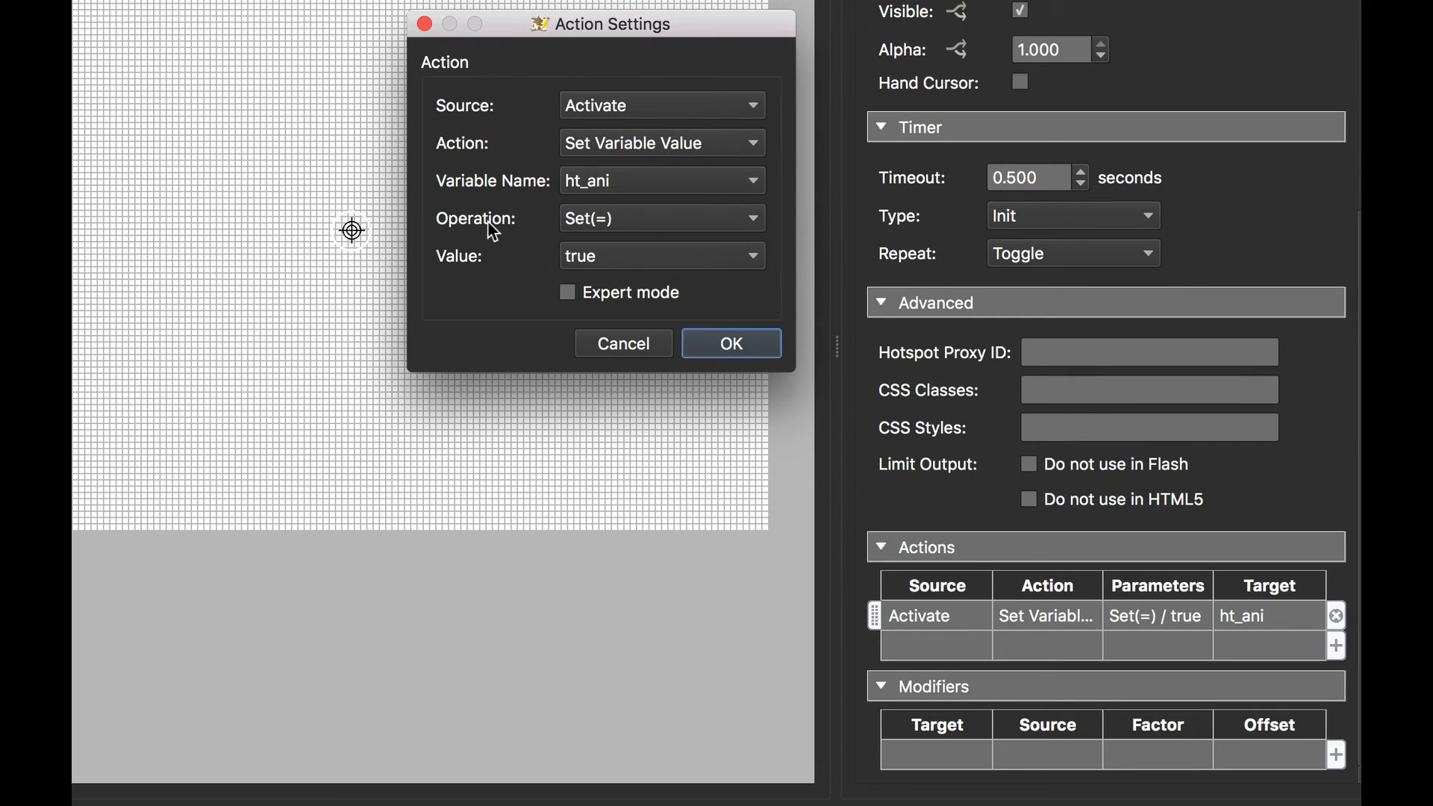
click(611, 218)
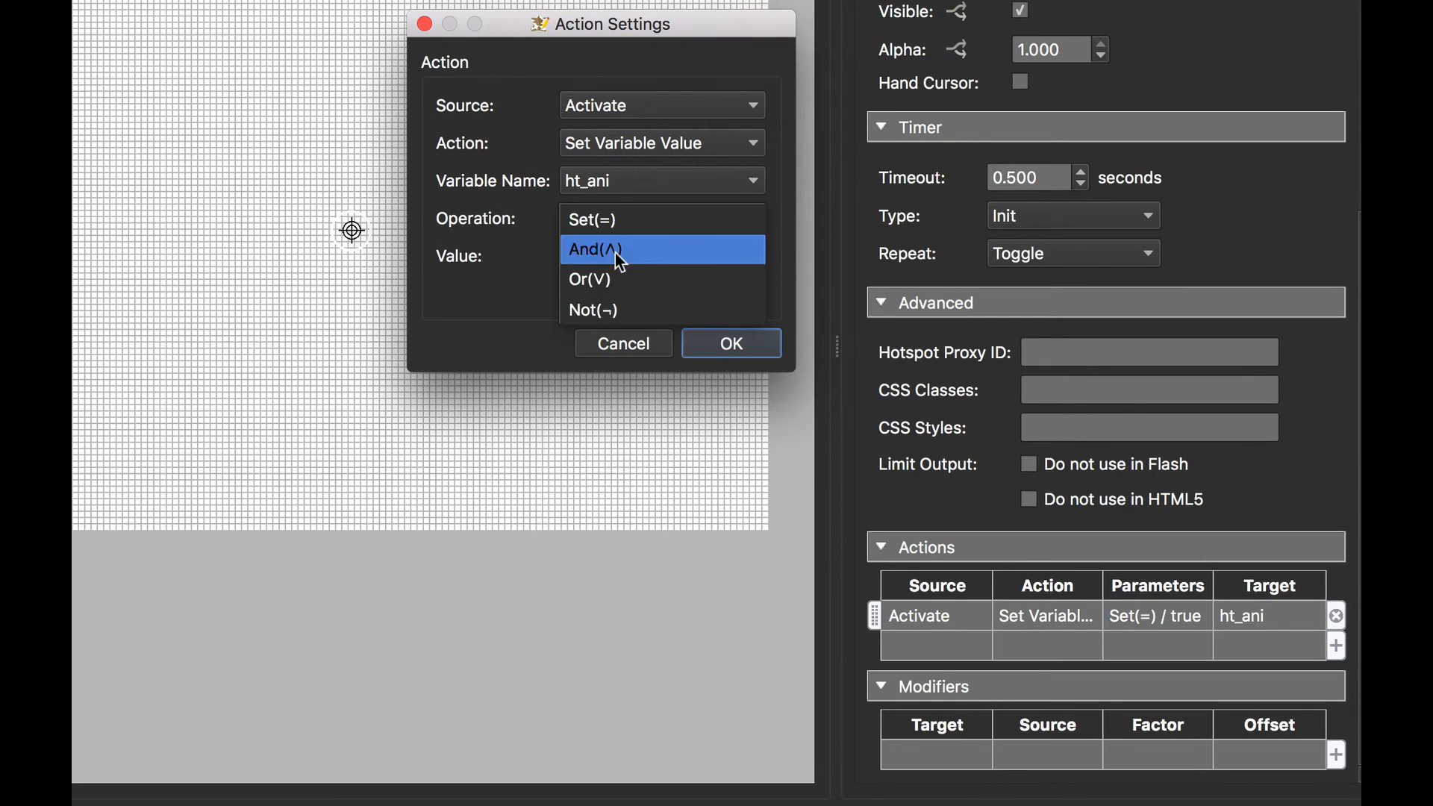
click(625, 308)
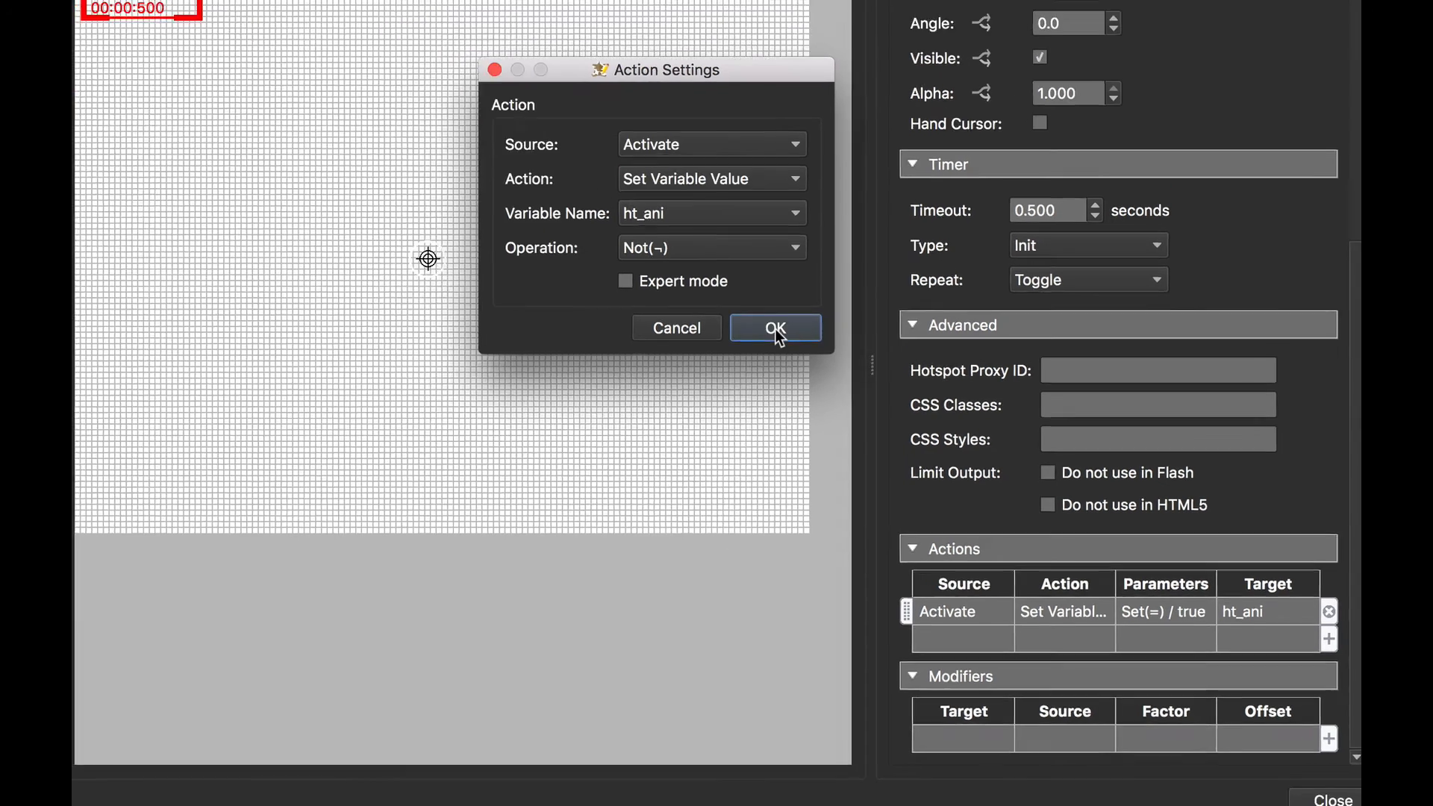
click(777, 331)
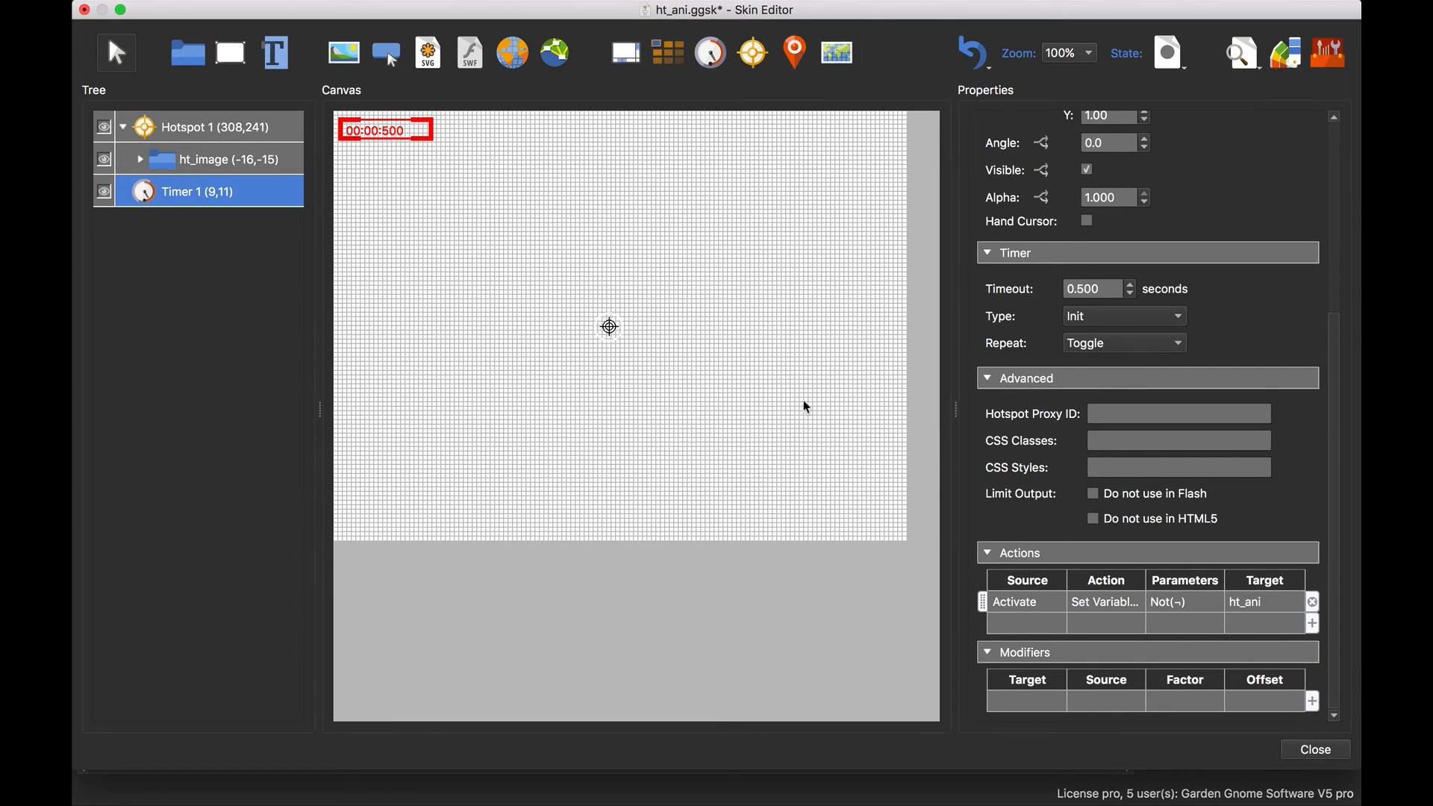
Step: Close the skin editor with the changes saved, and regenerate the HTML5 output to check the hotspot animation in the browser
click(1317, 748)
click(840, 412)
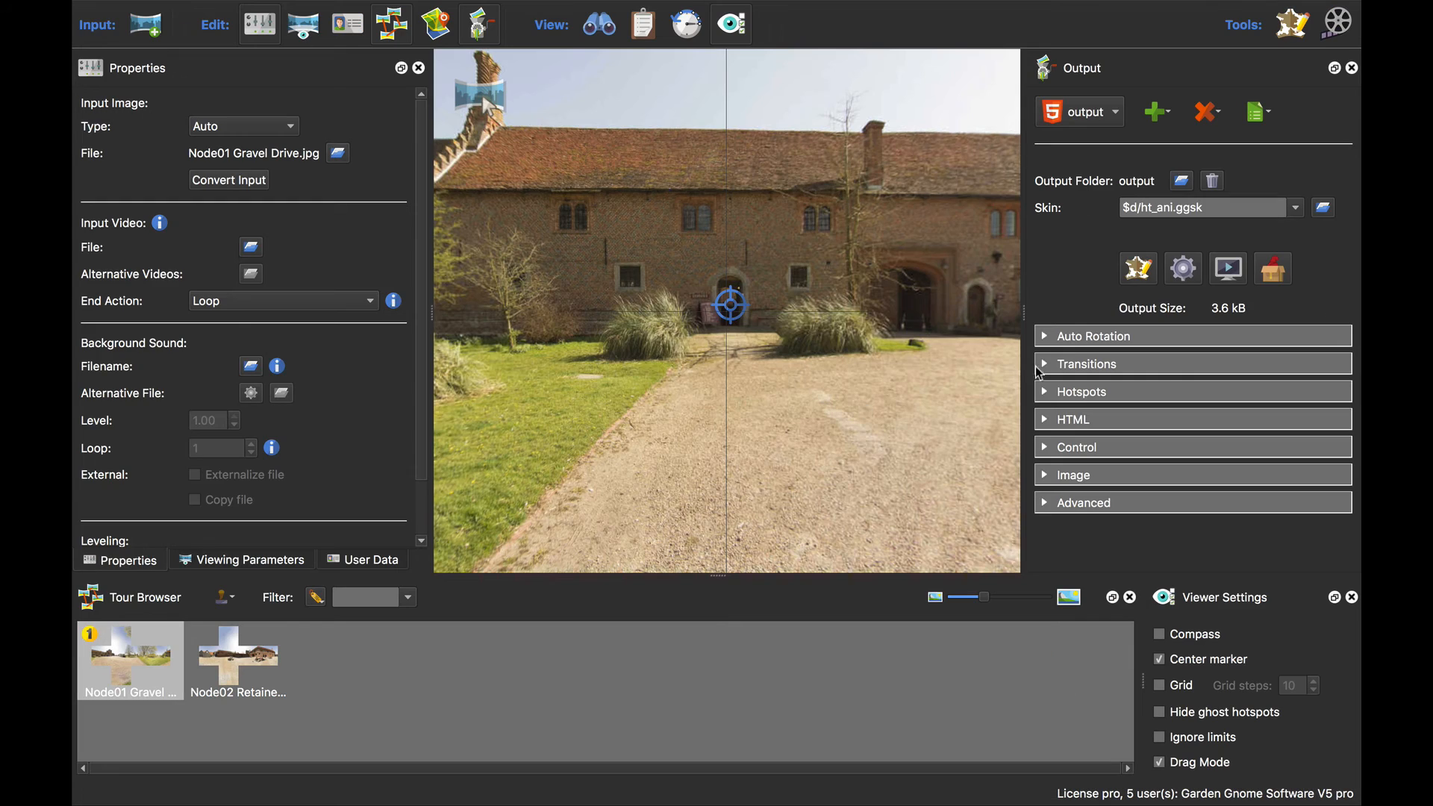
click(1183, 270)
click(838, 409)
click(1242, 271)
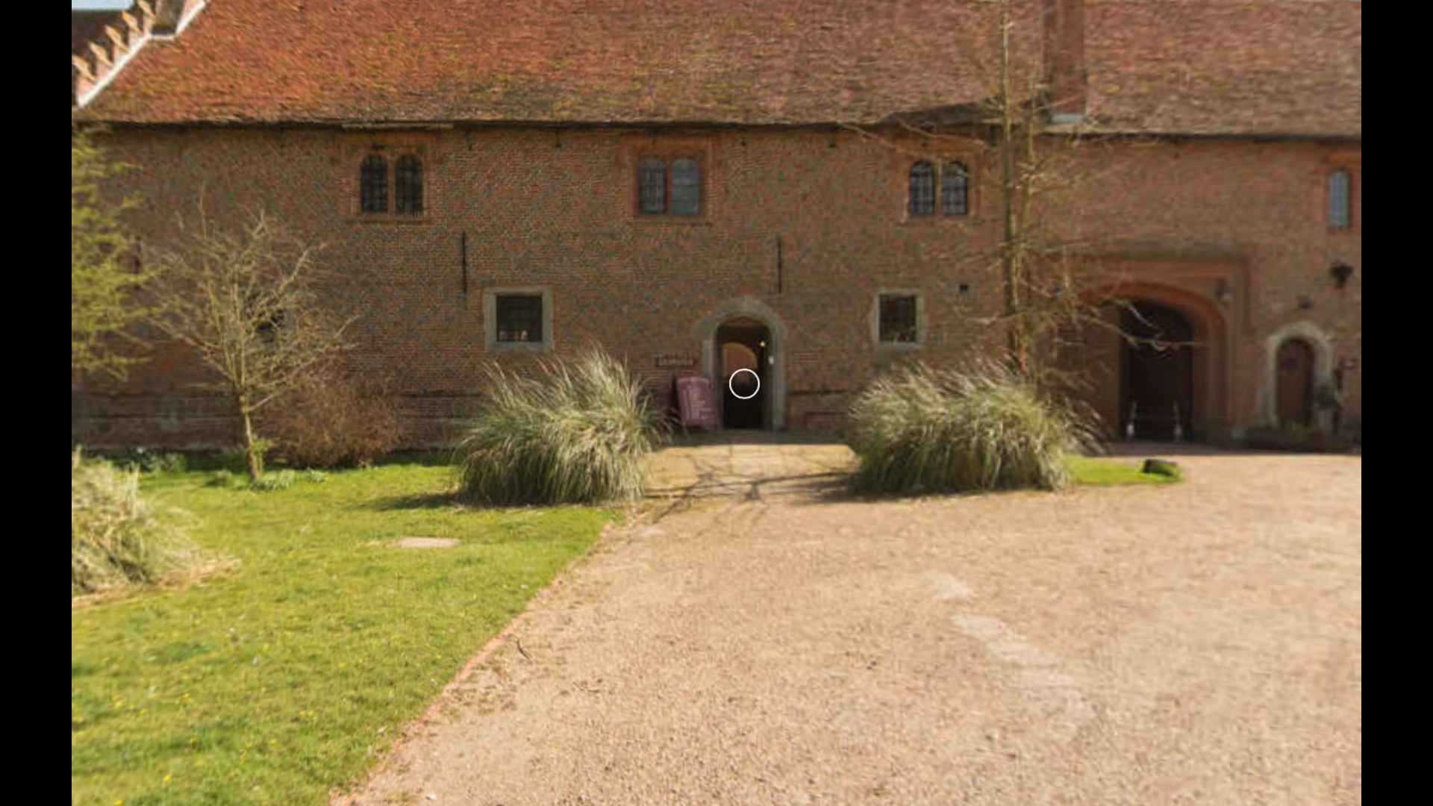
key(Escape)
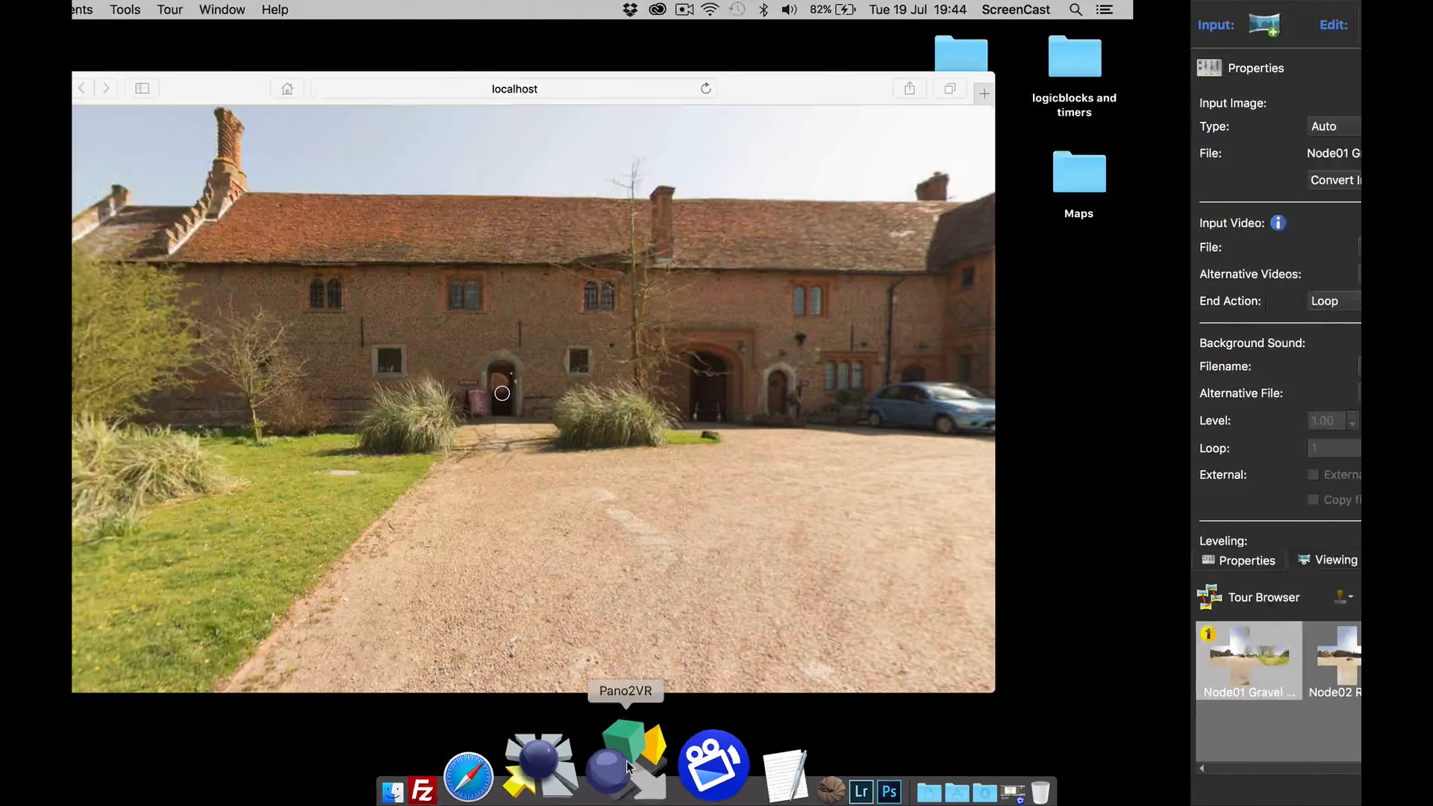
Step: Switch back to Pano2VR, reopen the skin and set the timer's timeout to 0.25 seconds
click(627, 766)
click(1134, 275)
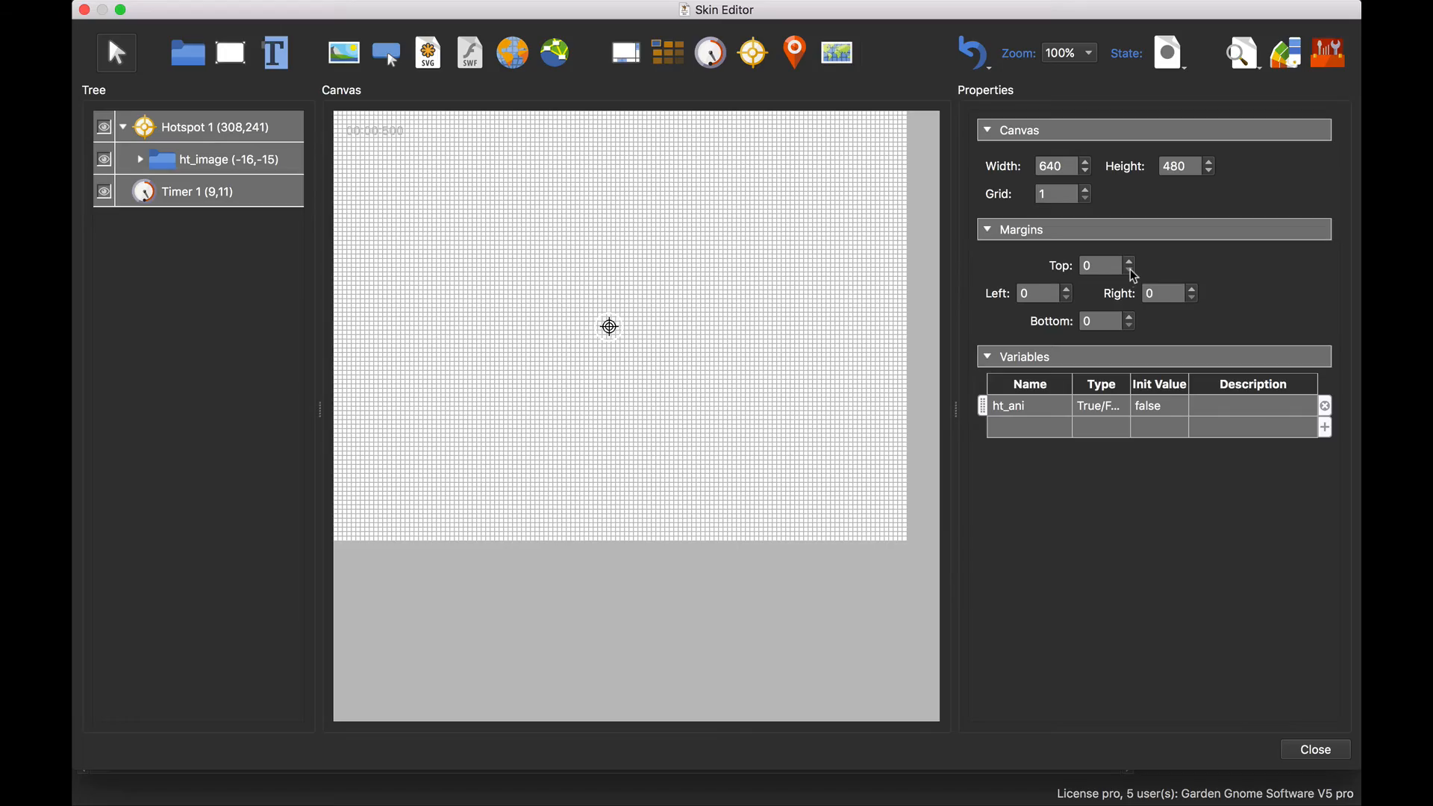
click(249, 195)
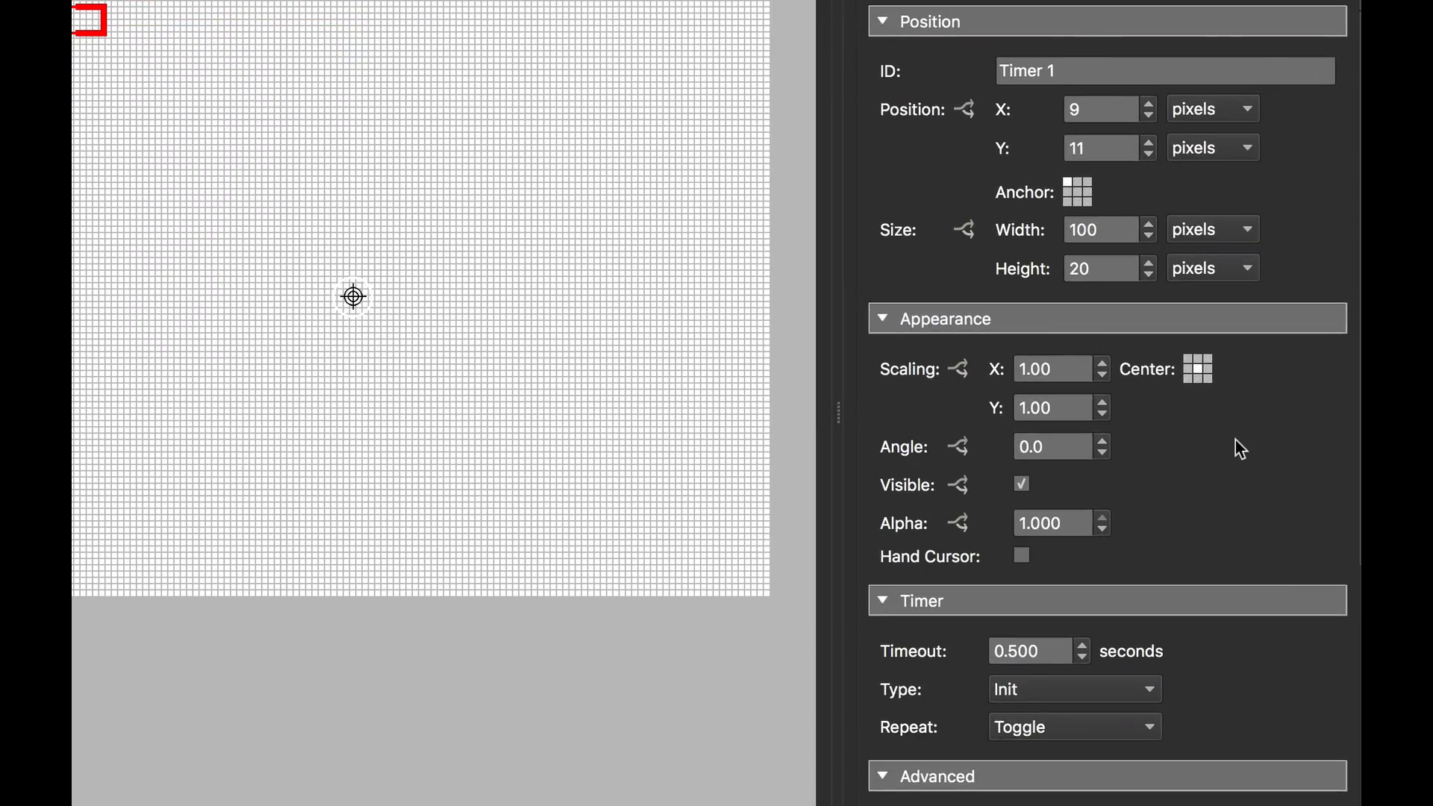
scroll(1238, 435, down, 3)
double_click(1052, 506)
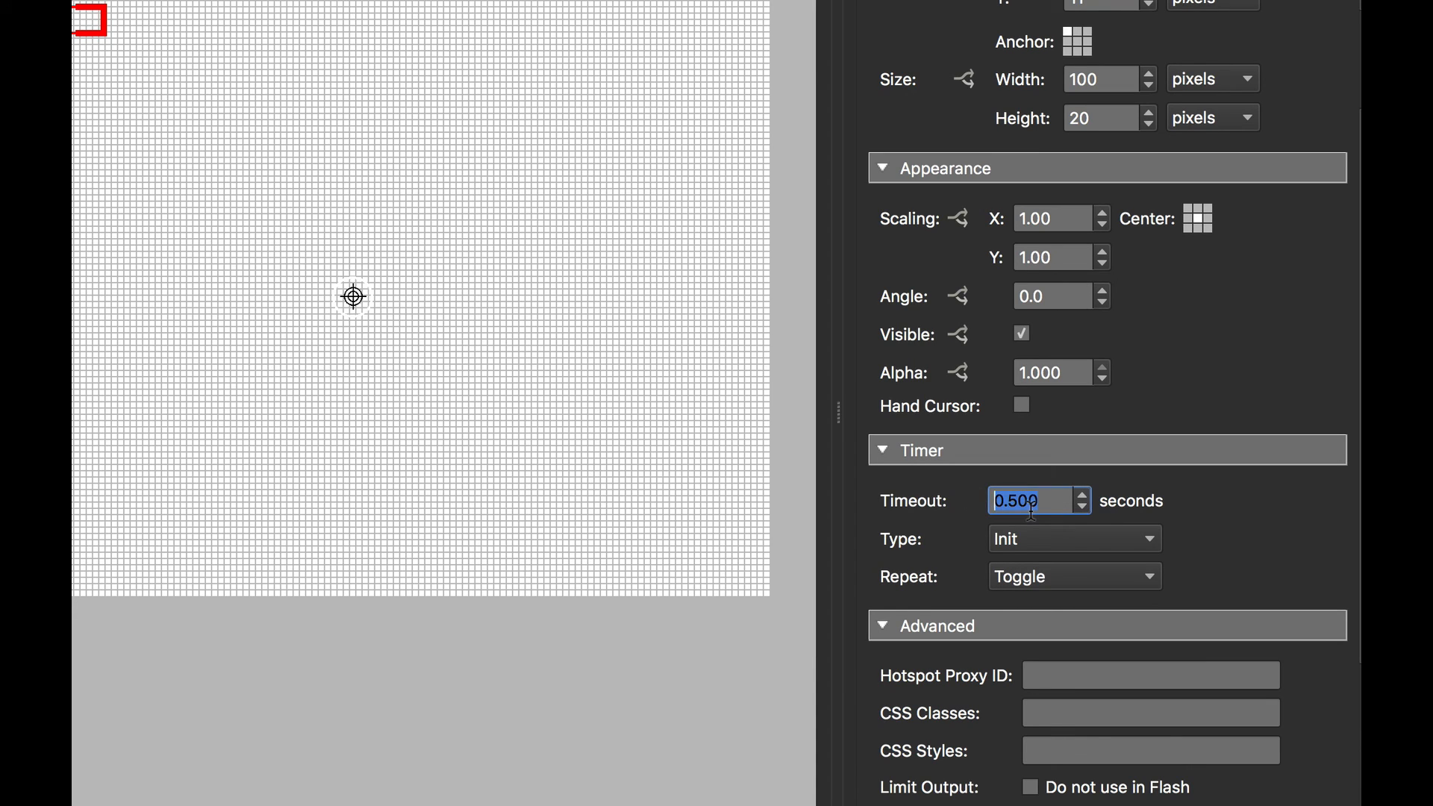
text(.25)
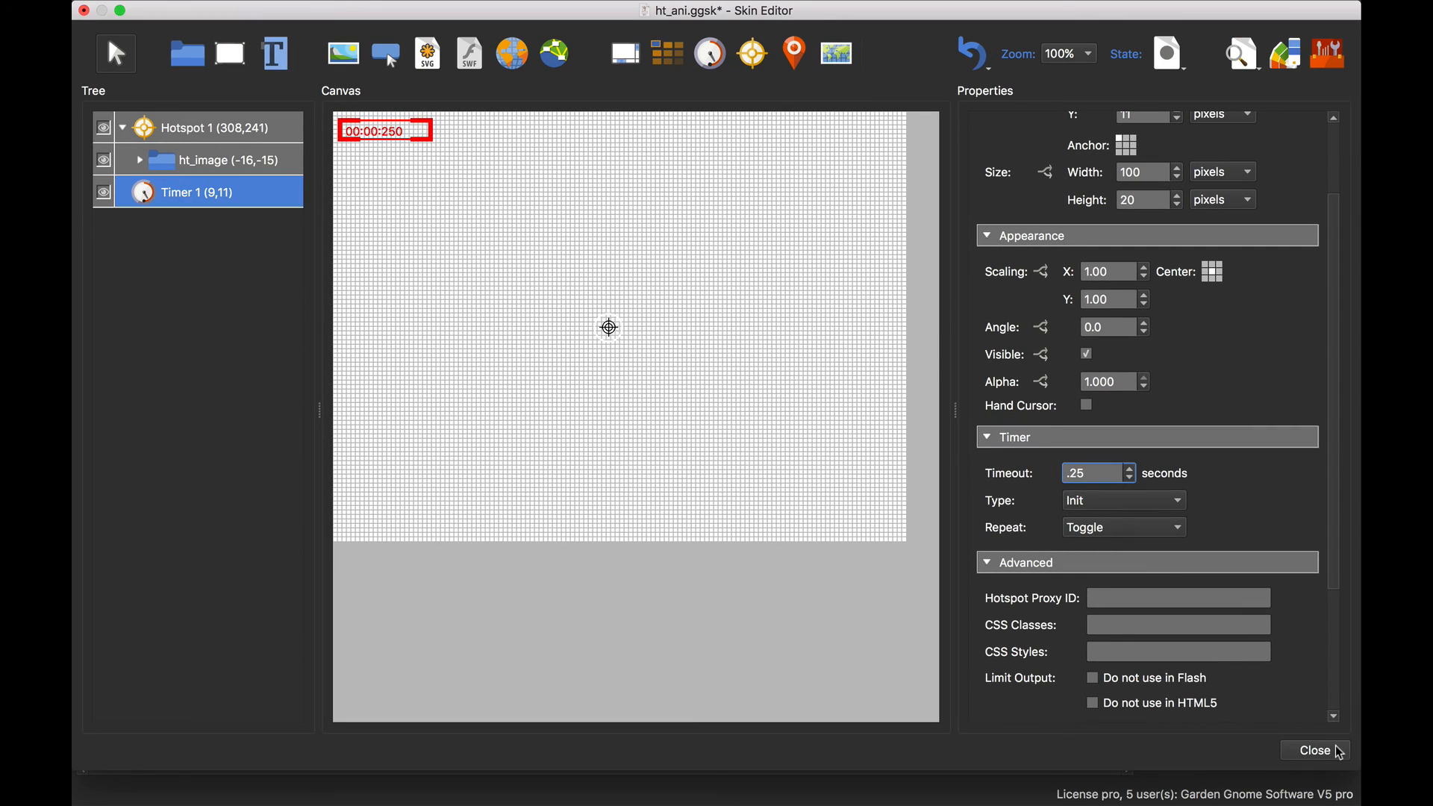
Step: Save and close the skin, overwrite the HTML5 output, and view the faster hotspot animation in the browser while panning the panorama
click(1340, 752)
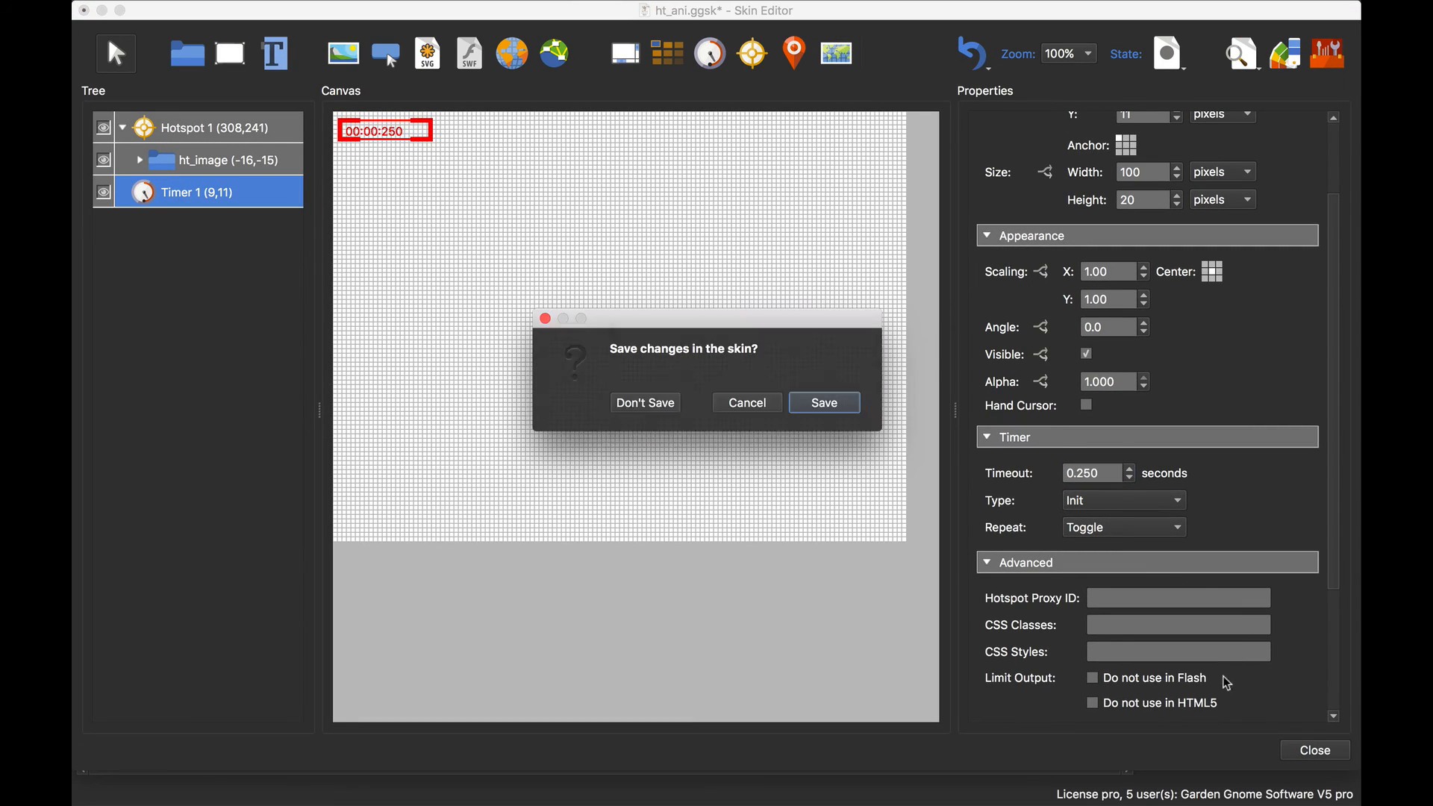
click(829, 409)
click(1182, 268)
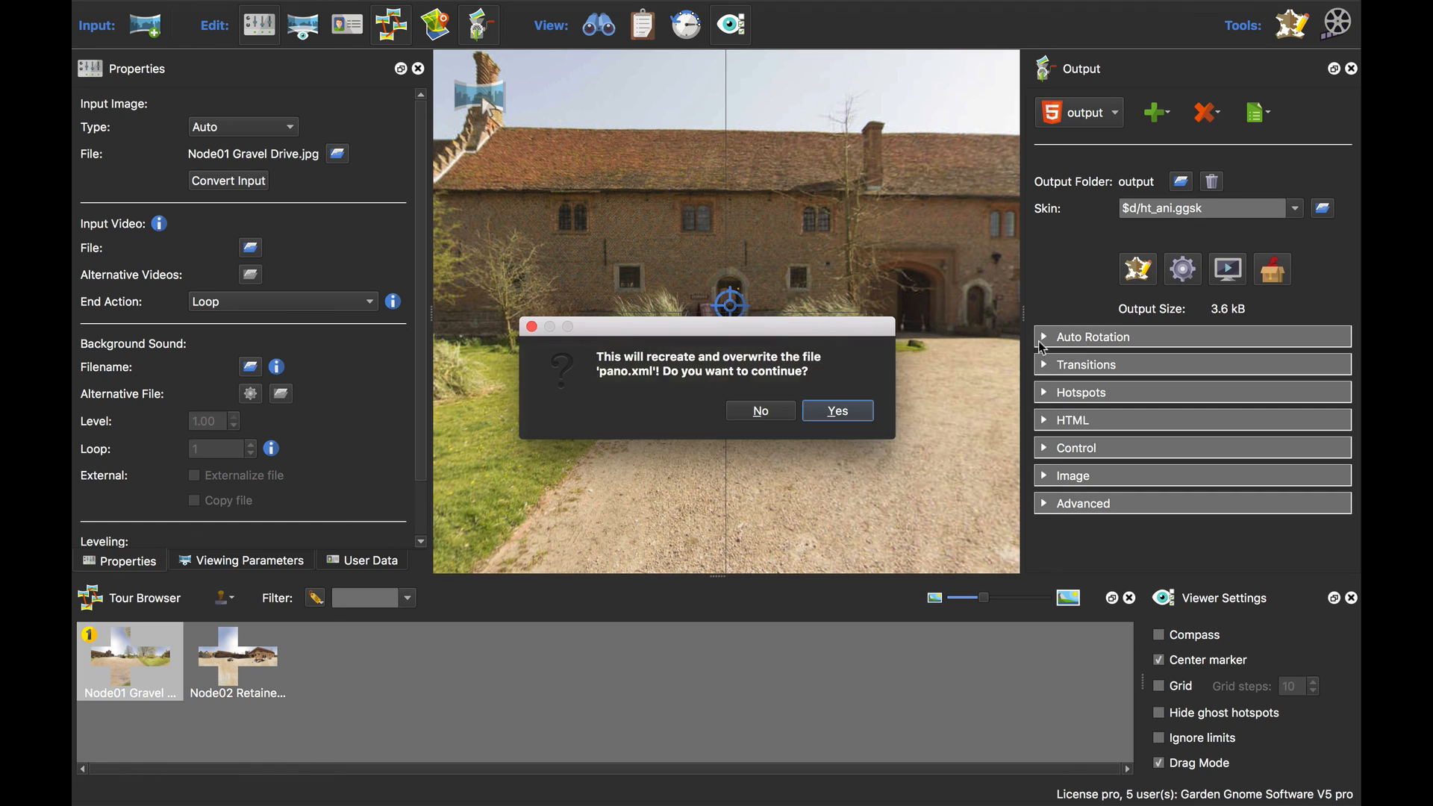
click(857, 413)
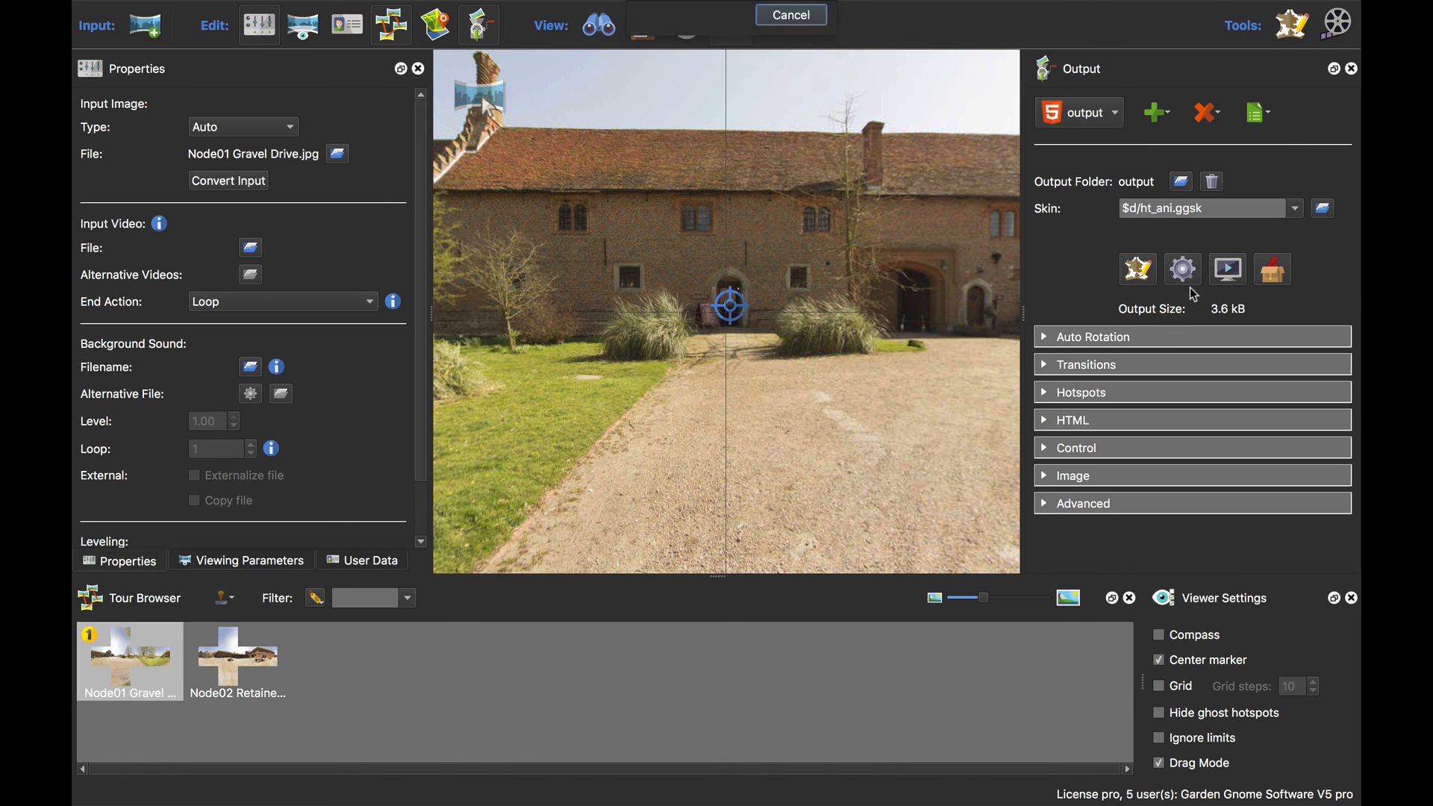
click(1224, 277)
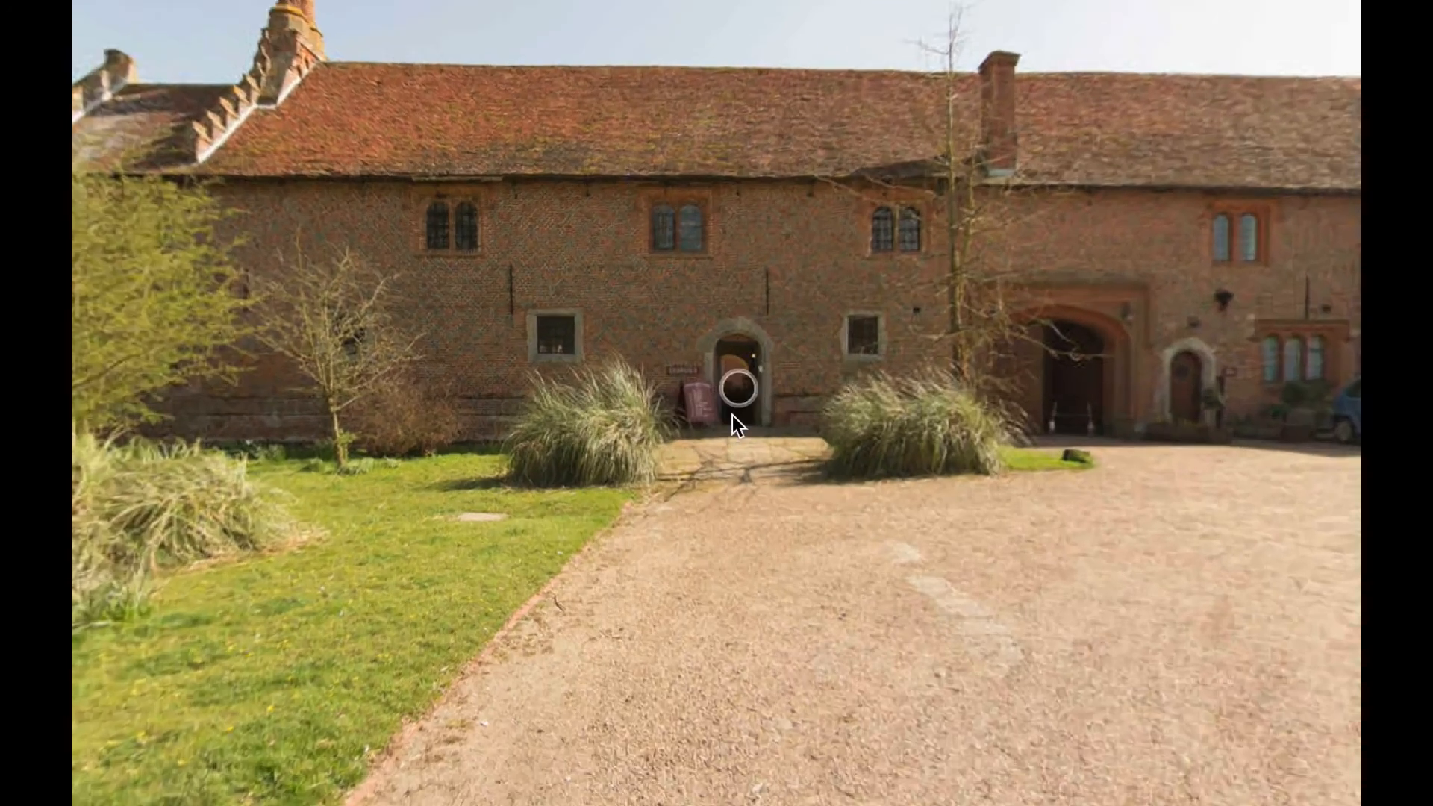
drag(732, 414, 460, 439)
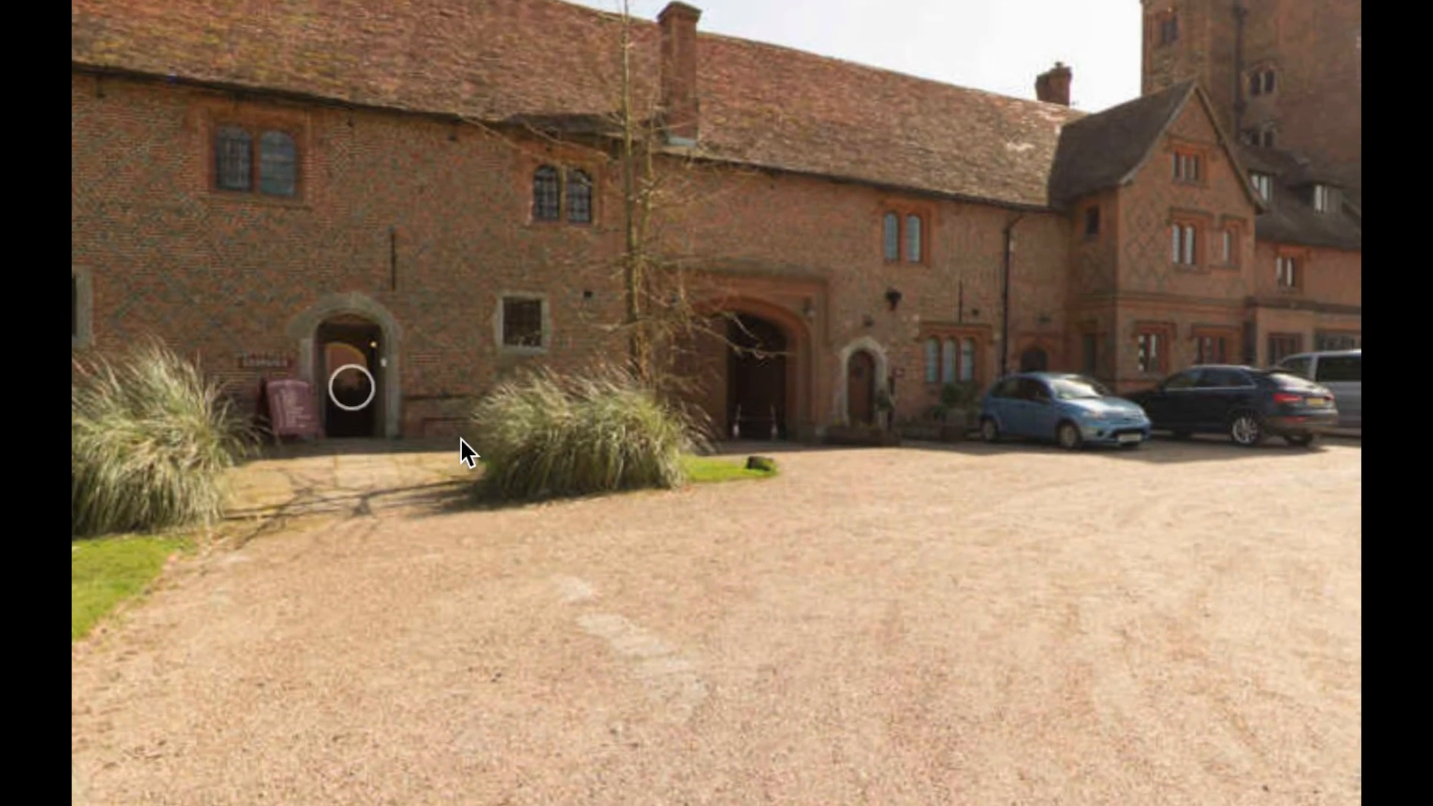